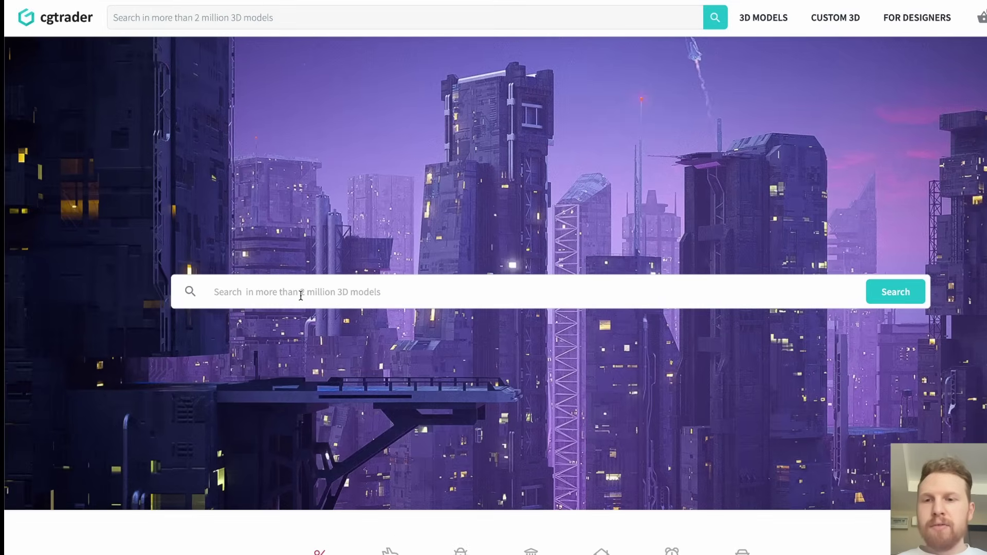
# - Search CGTrader for 3D models and look over the page of the free gaming mouse model
pyautogui.click(300, 296)
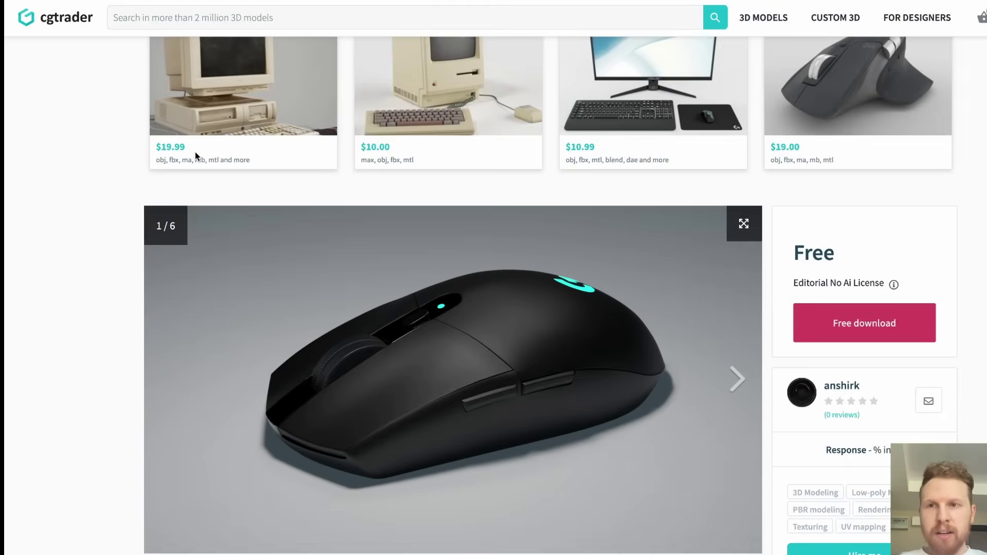
pyautogui.scroll(-3, 200, 147)
pyautogui.scroll(1, 210, 169)
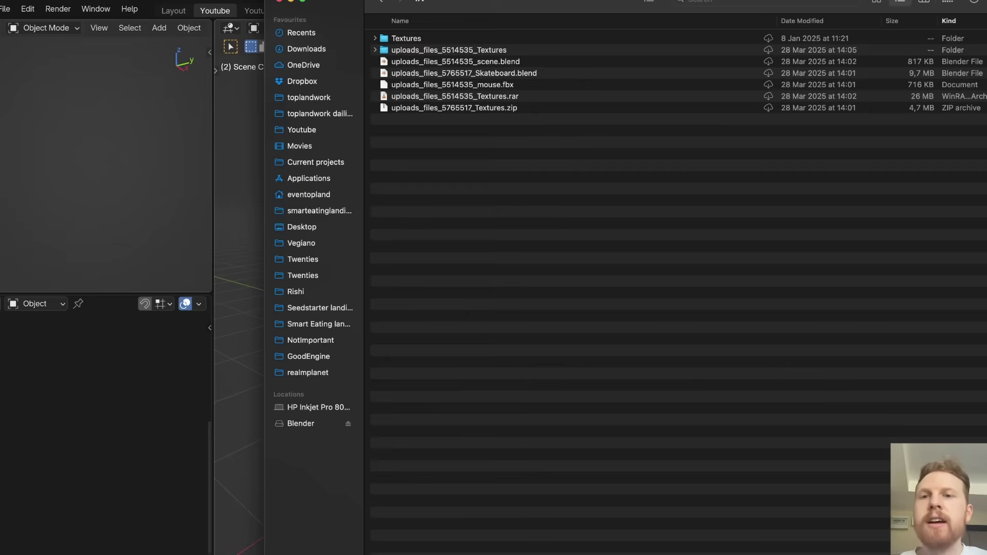
# - Arrange the Finder window with the downloaded models and open uploads_files_5514535_scene.blend from the IN folder
pyautogui.moveTo(264, 1); pyautogui.dragTo(376, 272)
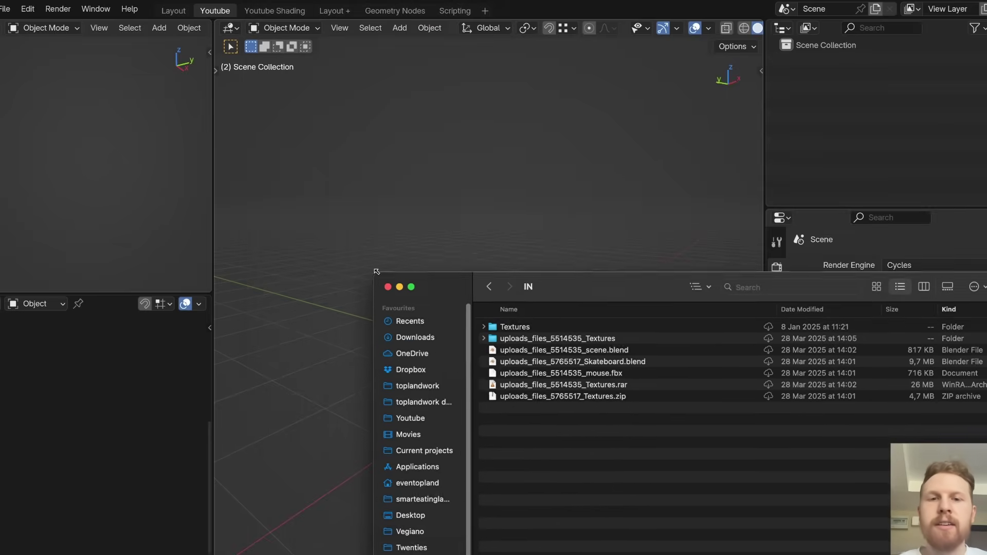
pyautogui.moveTo(579, 277); pyautogui.dragTo(468, 253)
pyautogui.click(484, 327)
pyautogui.doubleClick(485, 327)
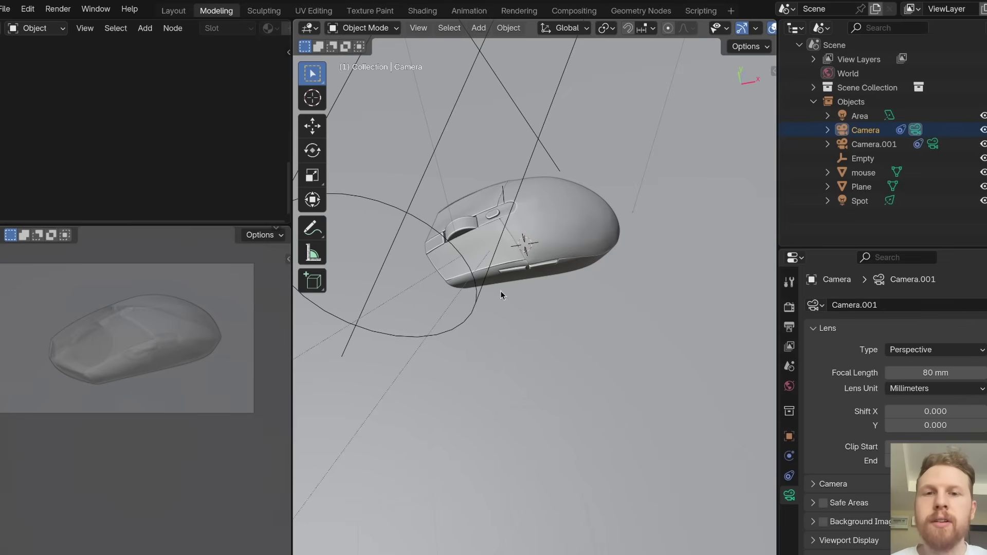
# - Copy the mouse object from the downloaded scene and paste it into a new file, discarding changes to the source scene
pyautogui.moveTo(501, 291); pyautogui.dragTo(682, 214, button='middle')
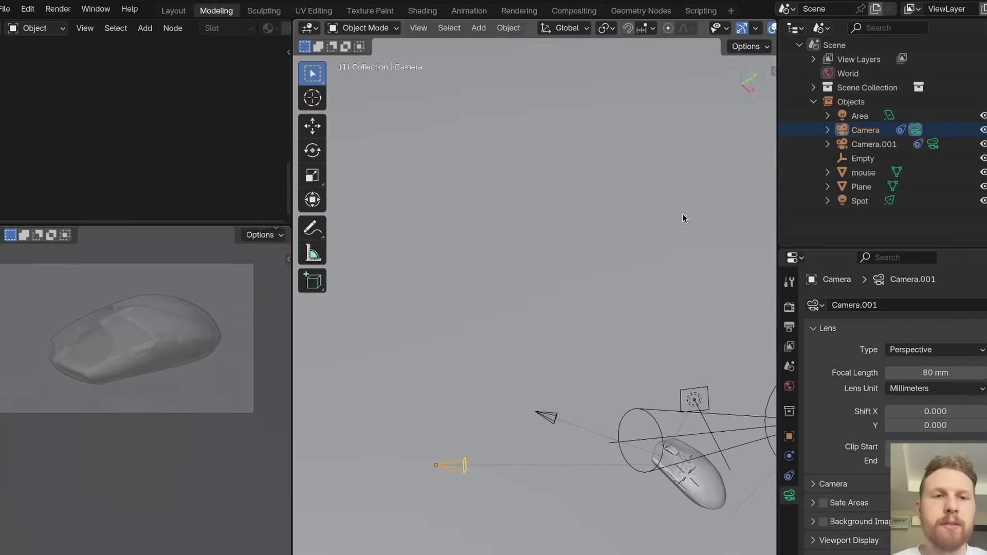
pyautogui.press('KP_Decimal')
pyautogui.scroll(-5, 630, 247)
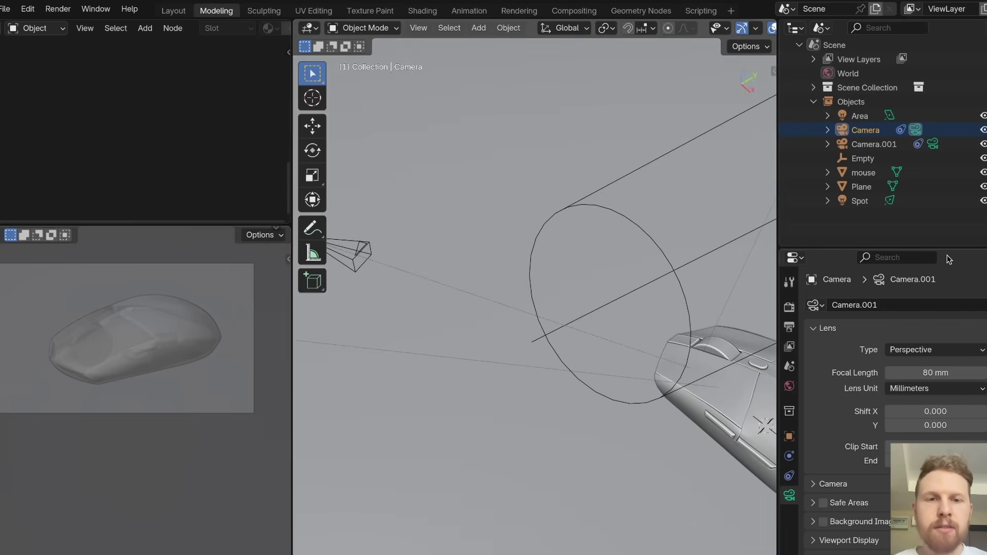
pyautogui.scroll(1, 586, 321)
pyautogui.click(582, 315)
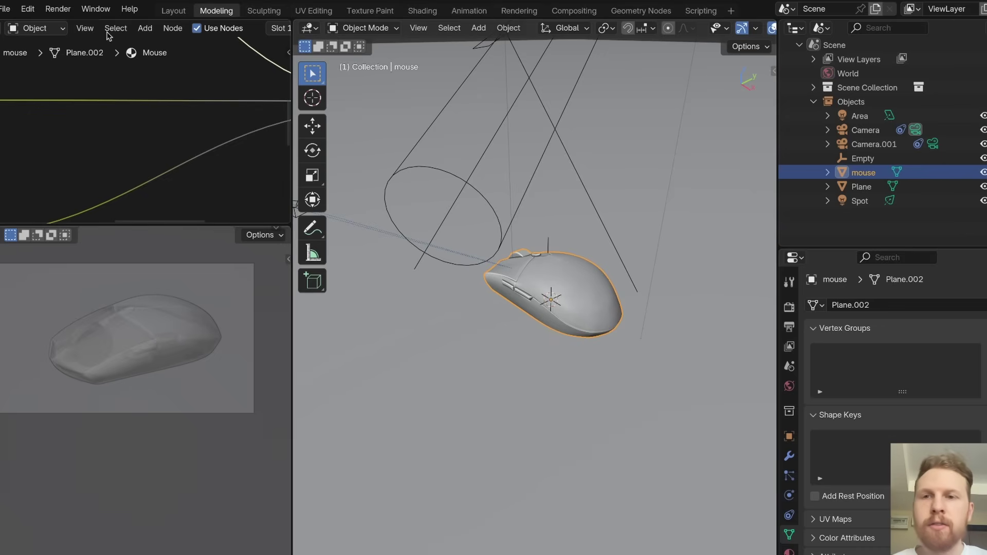
pyautogui.click(5, 9)
pyautogui.moveTo(22, 26)
pyautogui.click(249, 27)
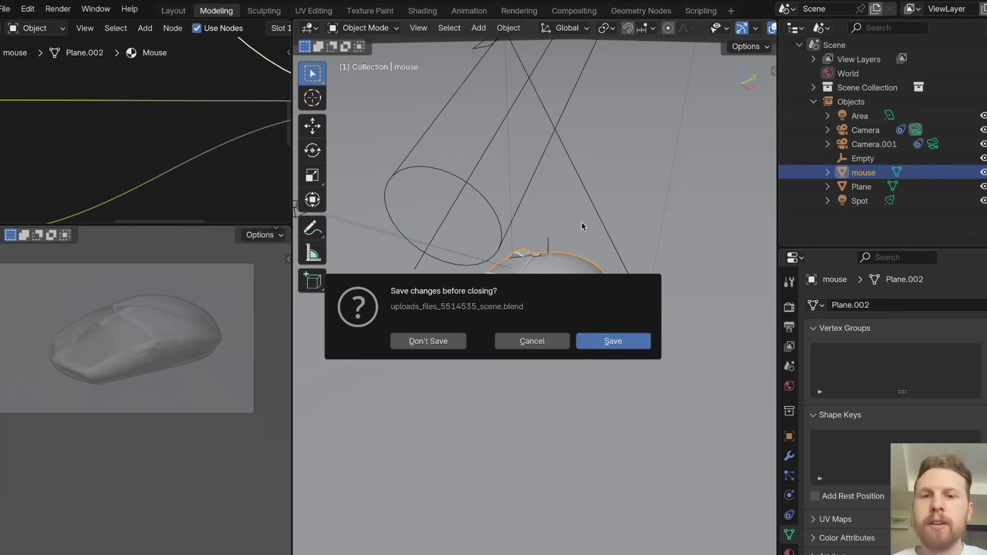
pyautogui.click(437, 343)
# - Save the new file in the GEO folder as YT_MorphTransitions_v004.blend
pyautogui.hotkey('ctrl', 's')
pyautogui.click(332, 133)
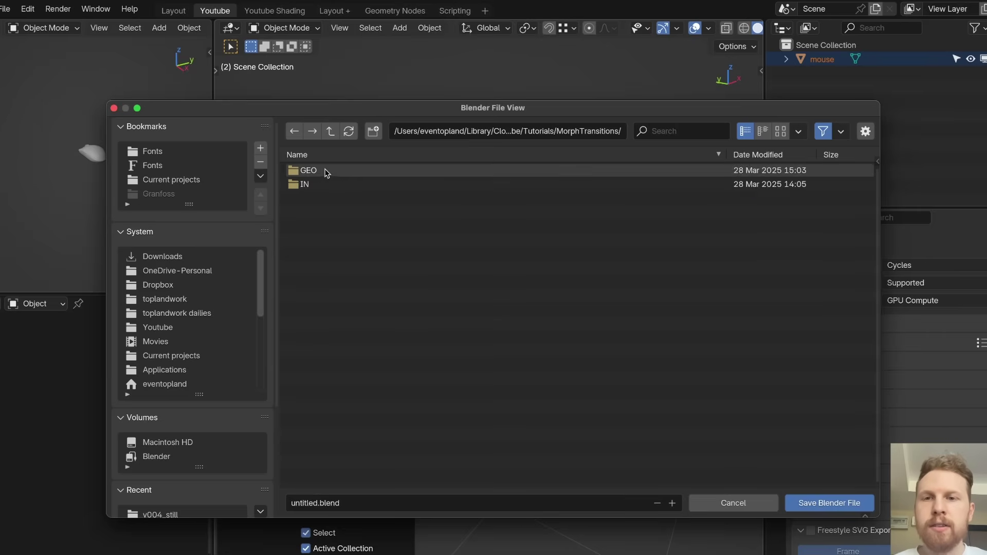
pyautogui.click(325, 173)
pyautogui.click(359, 198)
pyautogui.click(672, 502)
pyautogui.click(829, 502)
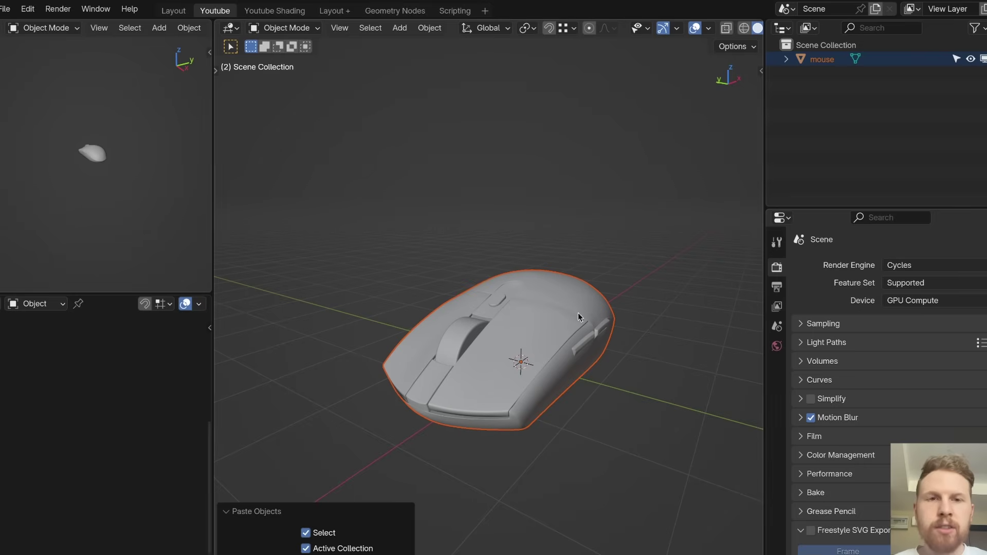
# - Open uploads_files_5765517_Skateboard.blend from the IN folder
pyautogui.click(3, 8)
pyautogui.click(52, 39)
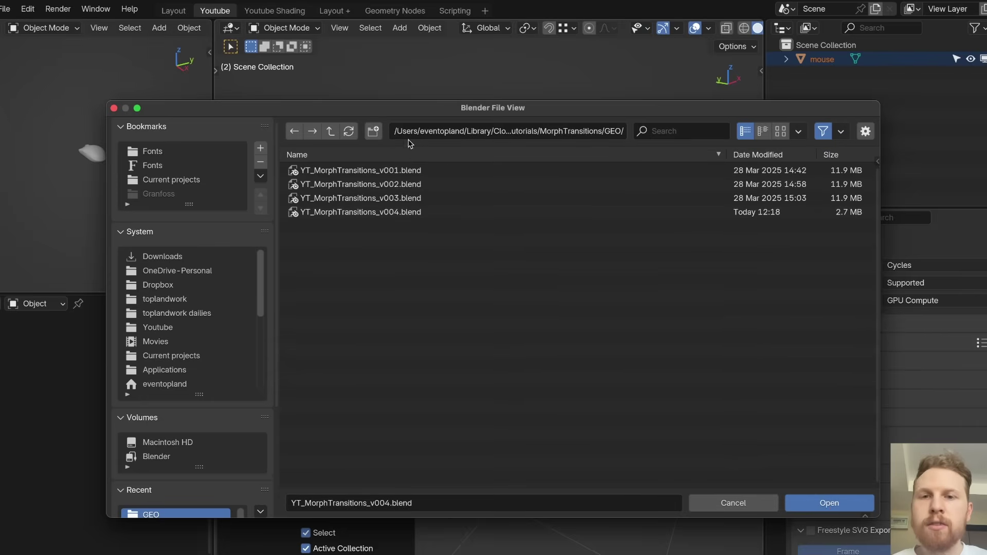
pyautogui.click(330, 131)
pyautogui.click(326, 172)
pyautogui.doubleClick(360, 213)
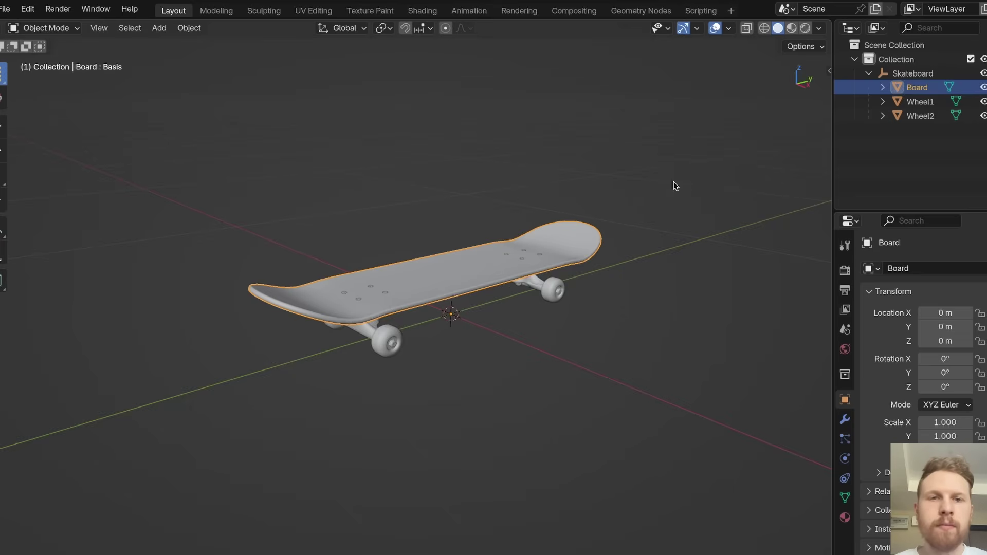
# - Copy all the skateboard parts and paste them into the reopened YT_MorphTransitions_v004.blend, discarding changes to the skateboard file
pyautogui.moveTo(161, 365); pyautogui.dragTo(170, 360)
pyautogui.click(6, 9)
pyautogui.moveTo(33, 48)
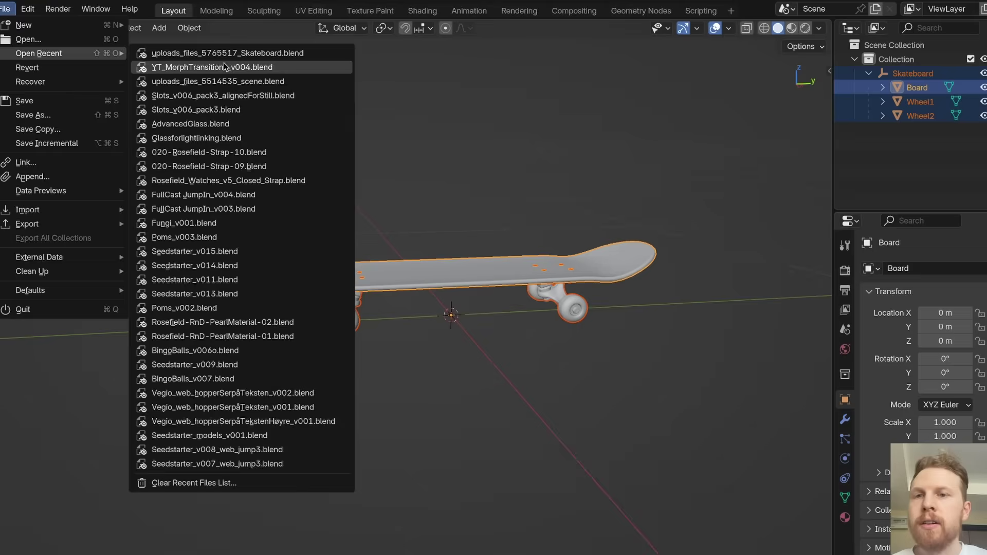
pyautogui.click(221, 65)
pyautogui.click(427, 340)
pyautogui.hotkey('ctrl', 'v')
pyautogui.scroll(-2, 576, 229)
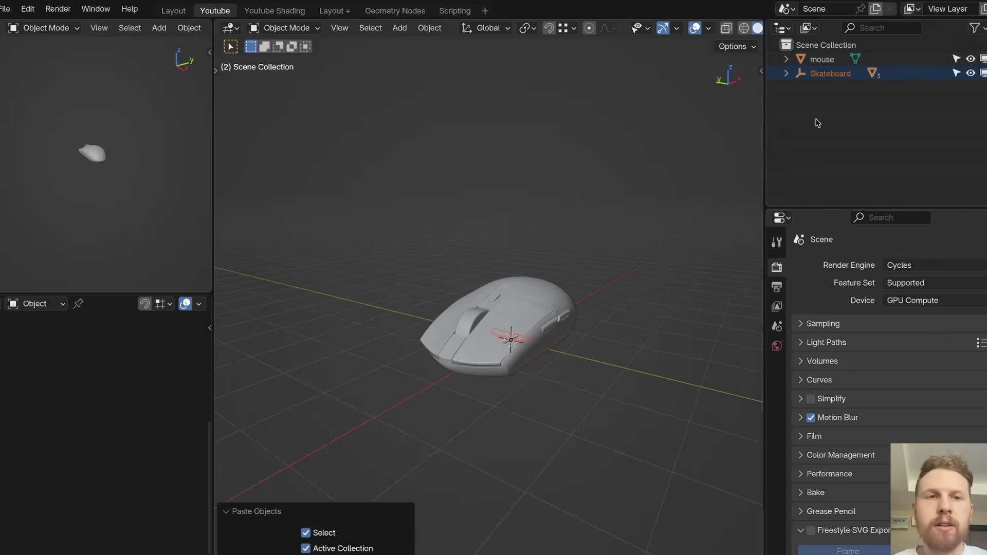
# - Name the first new collection Mouse and move the mouse object into it
pyautogui.doubleClick(829, 60)
pyautogui.write('Mouse')
pyautogui.press('Return')
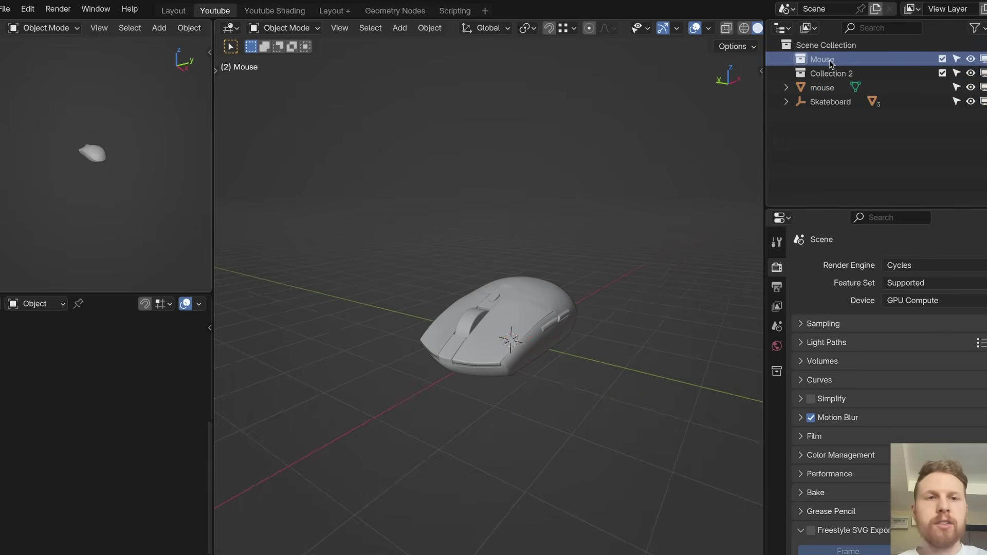
pyautogui.click(821, 87)
pyautogui.moveTo(822, 87); pyautogui.dragTo(822, 59)
# - Rename Collection 2 to Skateboard, move the skateboard into it and exclude that collection from the view layer
pyautogui.doubleClick(832, 73)
pyautogui.doubleClick(831, 87)
pyautogui.write('Skateboard')
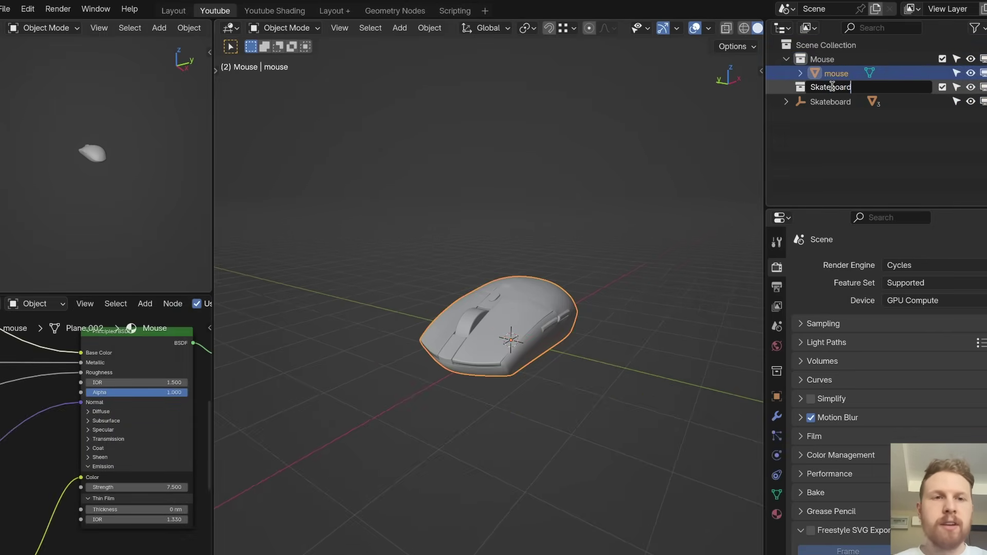
pyautogui.press('Return')
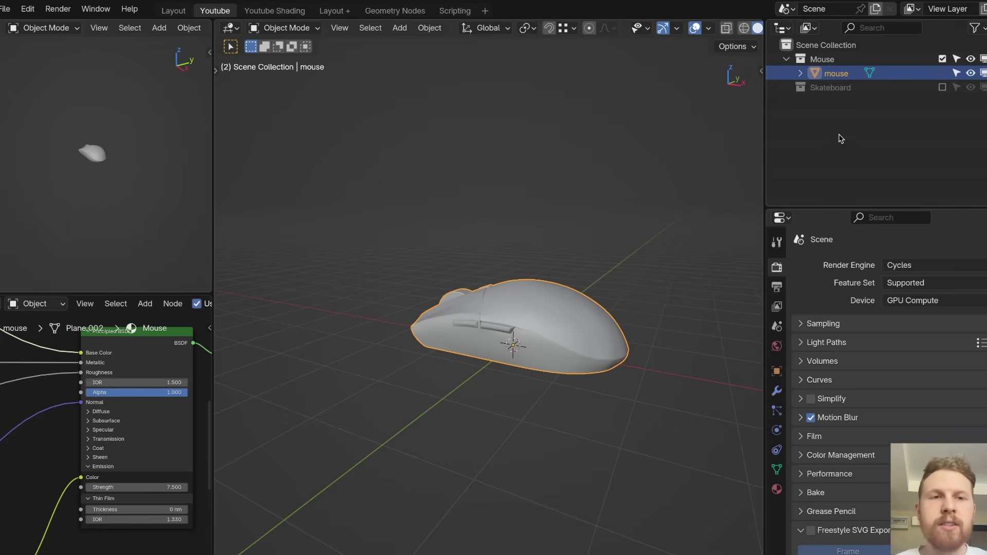
pyautogui.hotkey('alt', 'a')
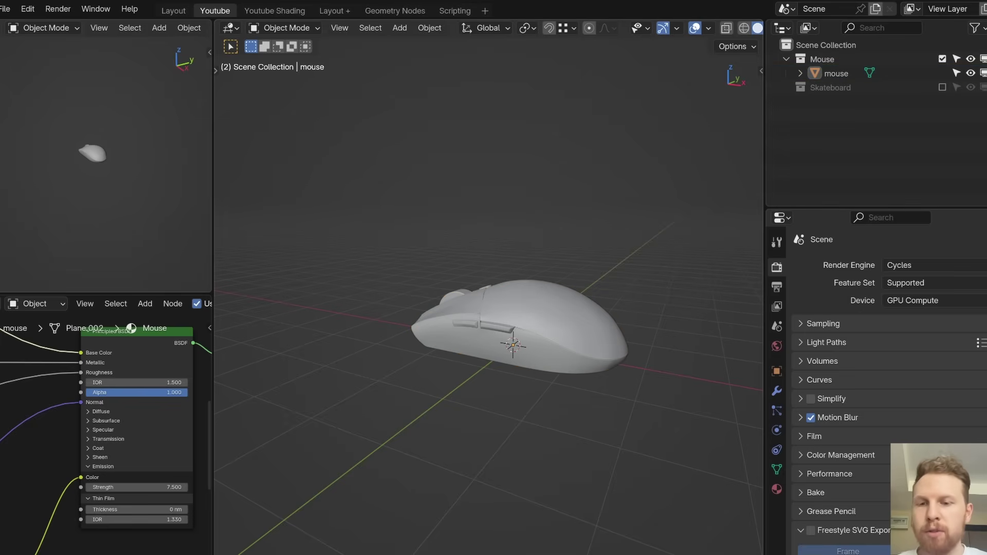
# - Split the main 3D viewport horizontally and turn the new lower area into a Graph Editor
pyautogui.moveTo(217, 553); pyautogui.dragTo(221, 393)
pyautogui.click(230, 403)
pyautogui.click(401, 468)
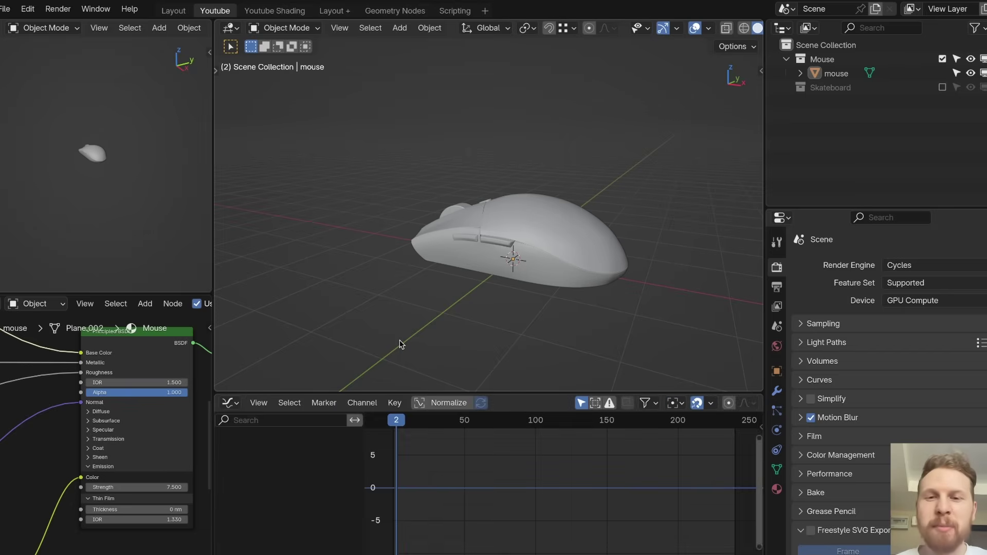
# - Add a camera with cleared rotation, look through it and move it up along Z by about 14 m
pyautogui.moveTo(401, 343); pyautogui.dragTo(422, 372, button='middle')
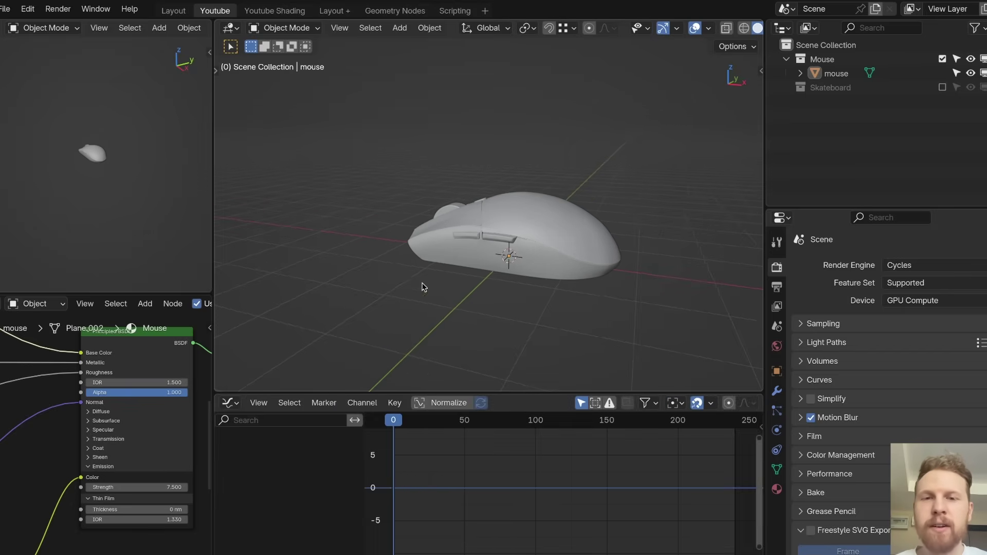
pyautogui.moveTo(422, 287); pyautogui.dragTo(499, 307, button='middle')
pyautogui.hotkey('shift', 'a')
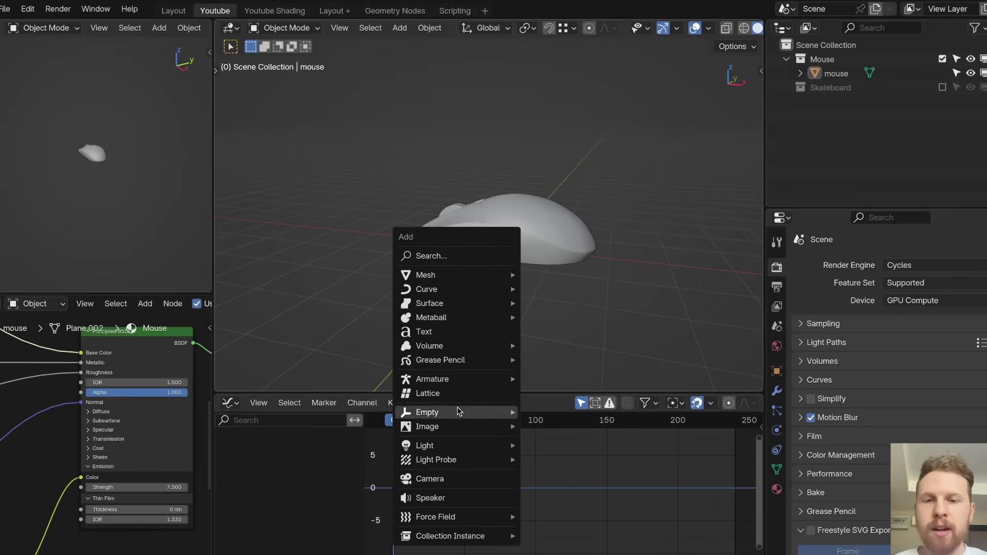
pyautogui.click(489, 476)
pyautogui.hotkey('alt', 'r')
pyautogui.press('KP_0')
pyautogui.press('g')
pyautogui.press('z')
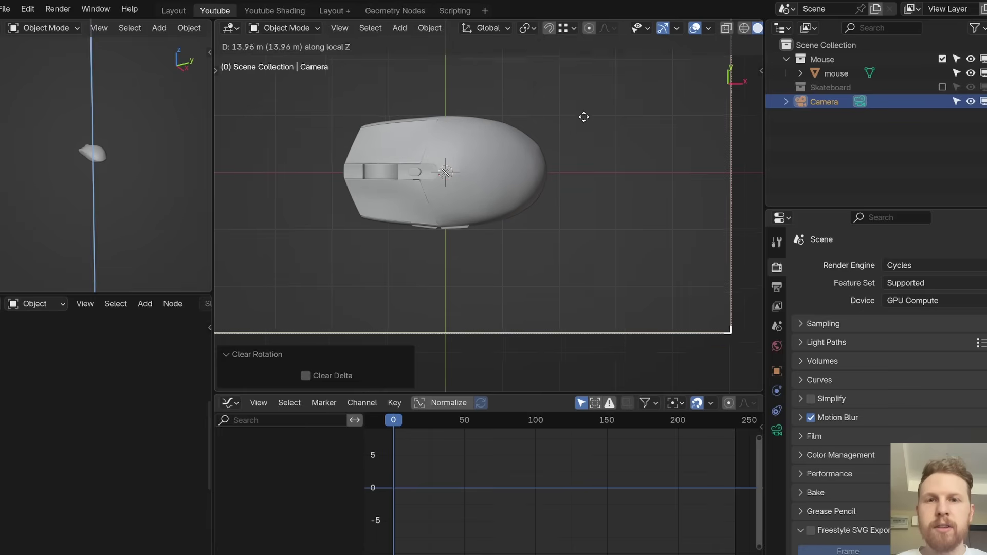
pyautogui.click(583, 114)
# - Rotate the camera 66.3° about X around the 3D cursor and set the render resolution X to 1080 px
pyautogui.click(525, 28)
pyautogui.click(560, 79)
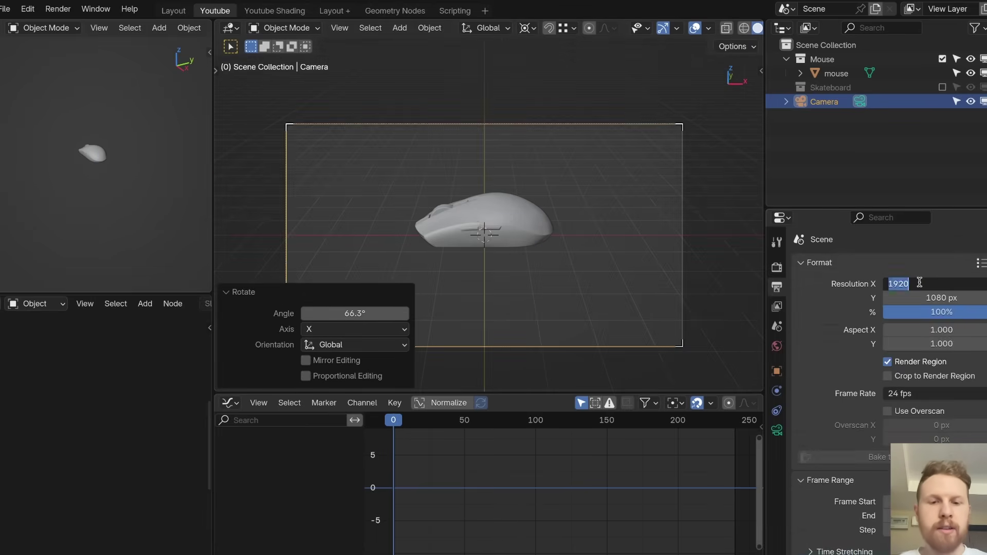
pyautogui.write('0')
pyautogui.press('Return')
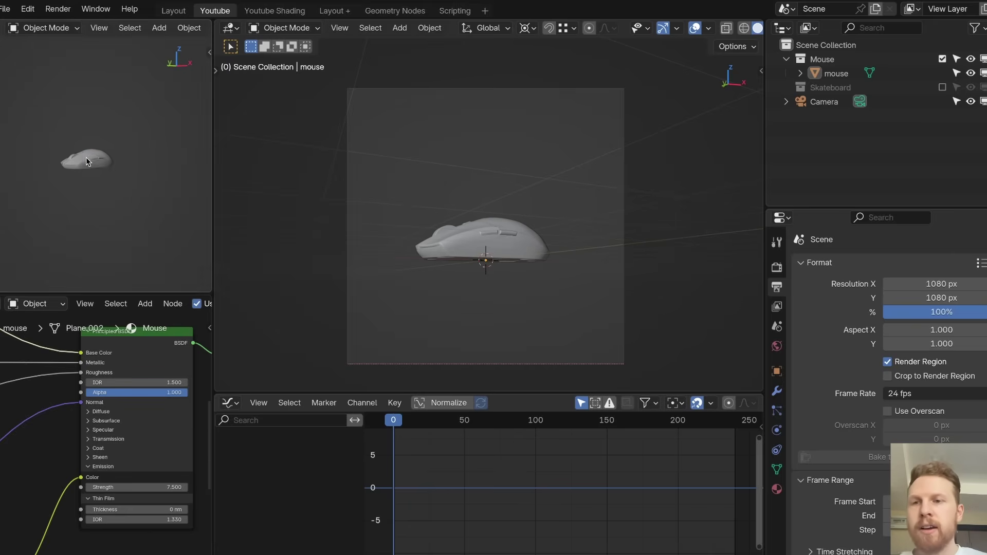
# - Show the camera view in the small viewport and select the mouse in the main viewport
pyautogui.scroll(2, 89, 159)
pyautogui.press('KP_0')
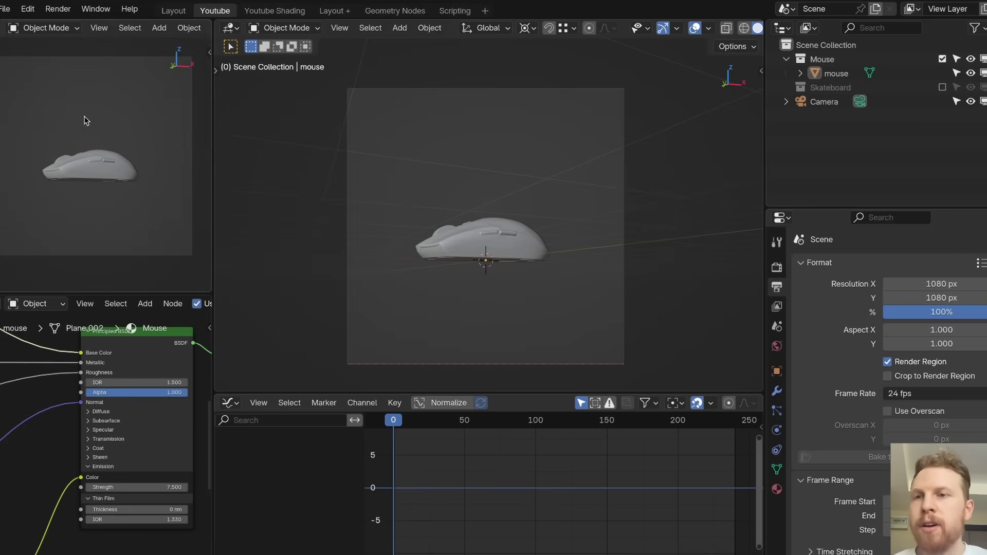
pyautogui.rightClick(459, 242)
pyautogui.moveTo(500, 260); pyautogui.dragTo(519, 469, button='middle')
pyautogui.click(493, 223)
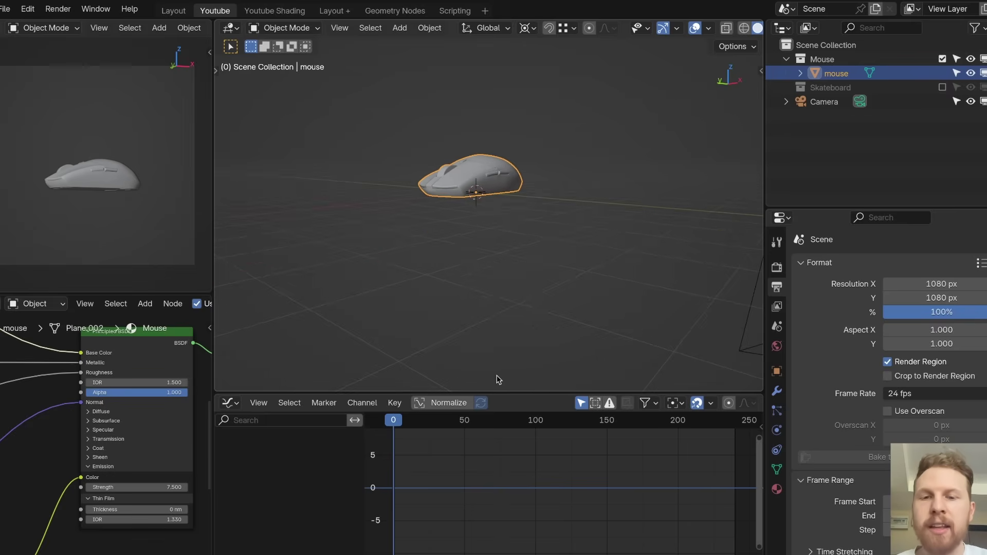
# - Turn on curve normalization in the Graph Editor
pyautogui.click(455, 406)
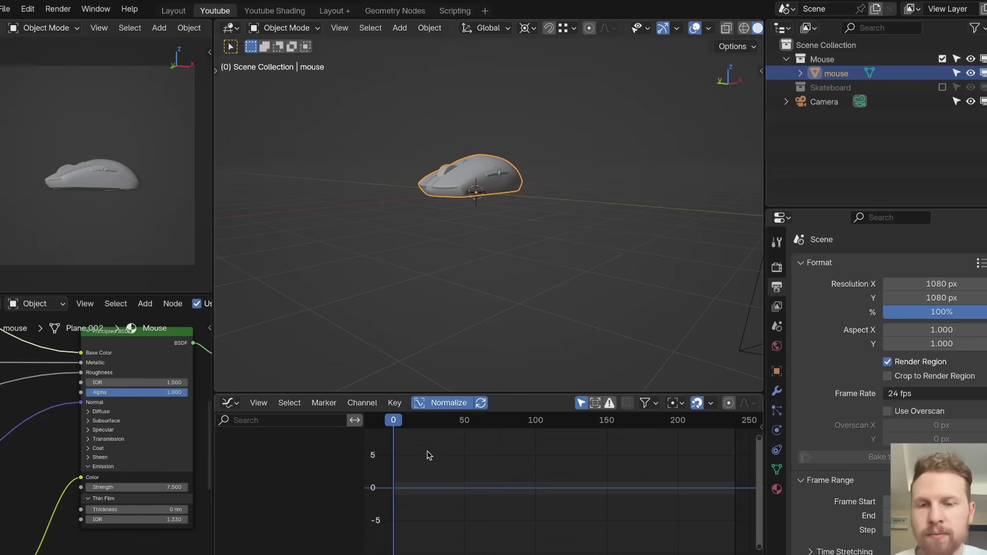
pyautogui.keyDown('ctrl'); pyautogui.moveTo(429, 455); pyautogui.dragTo(451, 441, button='middle'); pyautogui.keyUp('ctrl')
pyautogui.moveTo(490, 483); pyautogui.dragTo(479, 460, button='middle')
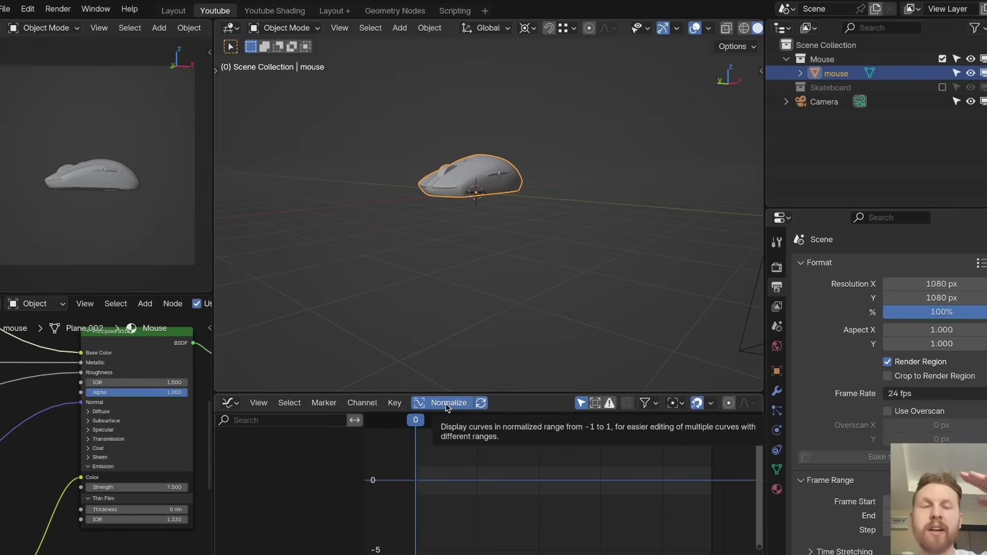
# - Try a trackball rotation of the mouse about its pivot at the base
pyautogui.scroll(3, 483, 163)
pyautogui.moveTo(488, 161); pyautogui.dragTo(456, 180, button='middle')
pyautogui.scroll(1, 434, 247)
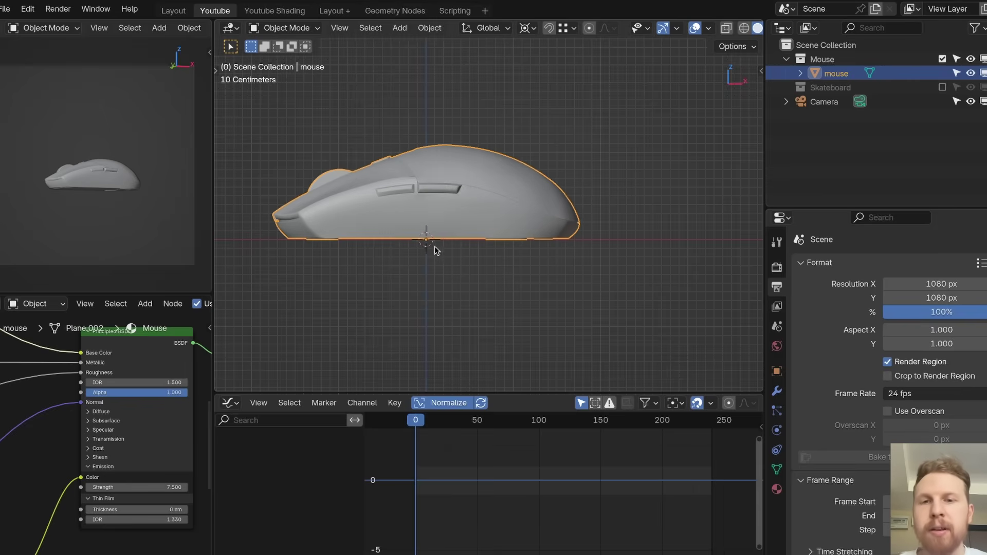
pyautogui.keyDown('shift'); pyautogui.moveTo(412, 204); pyautogui.dragTo(446, 226, button='middle'); pyautogui.keyUp('shift')
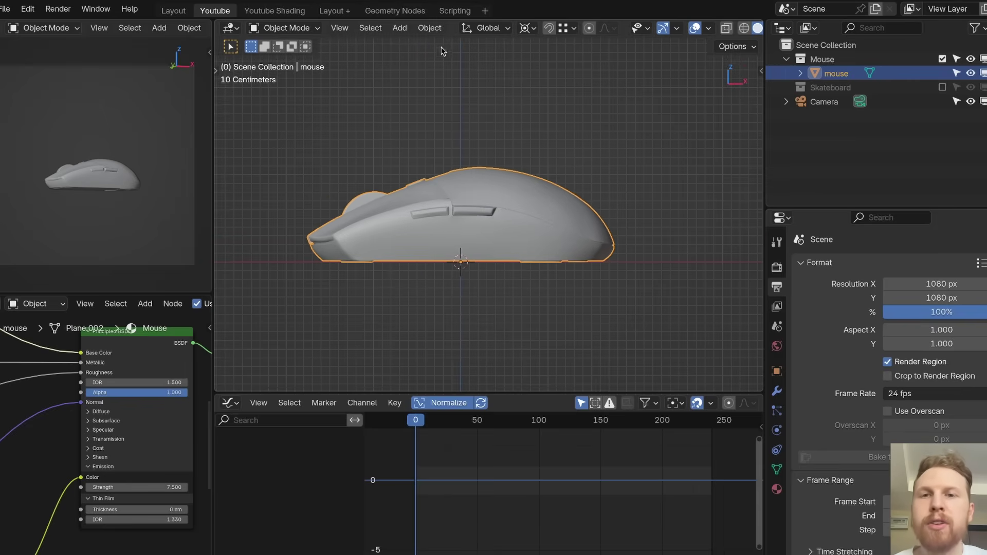
pyautogui.click(429, 28)
pyautogui.moveTo(503, 216); pyautogui.dragTo(575, 99, button='middle')
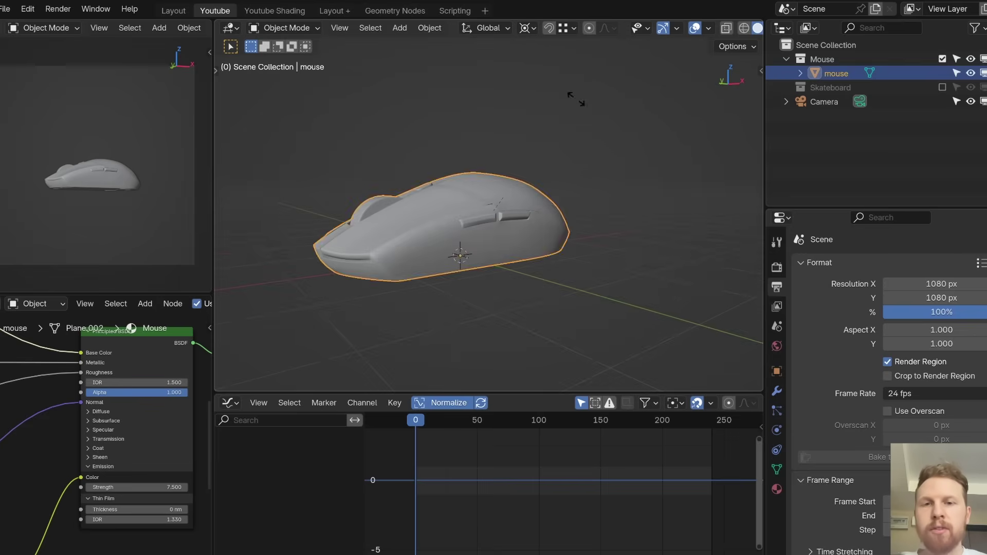
pyautogui.press('r')
pyautogui.press('r')
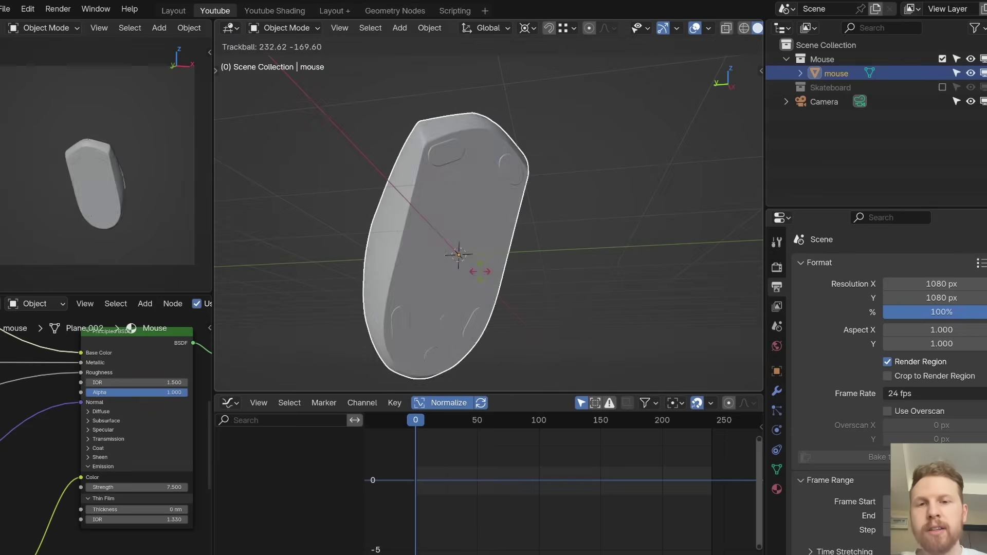
pyautogui.rightClick(552, 130)
# - Set the mouse object's origin to its center of mass (surface)
pyautogui.moveTo(463, 97); pyautogui.dragTo(437, 41, button='middle')
pyautogui.click(429, 28)
pyautogui.moveTo(453, 58)
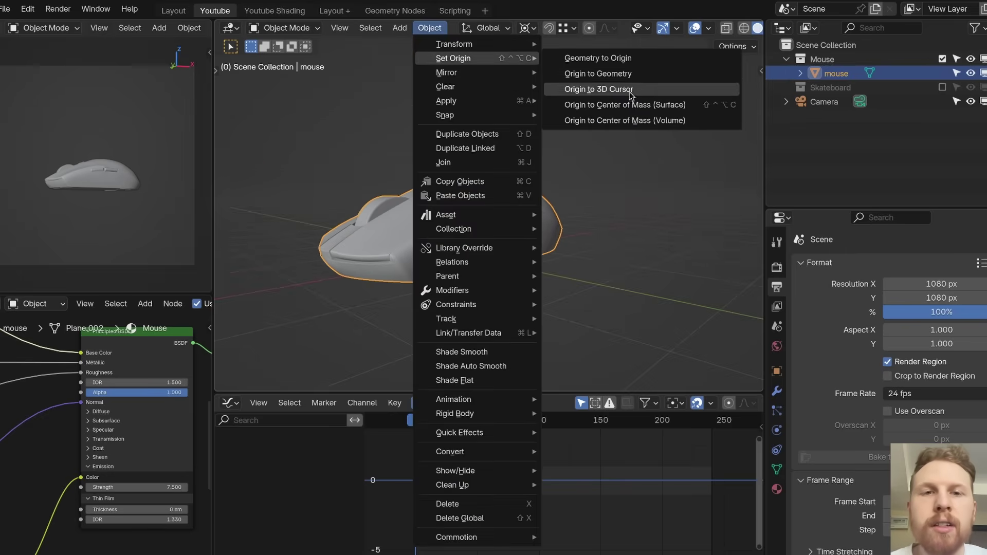
pyautogui.click(663, 106)
# - Move the mouse down along Z by 0.29397 m
pyautogui.press('g')
pyautogui.press('z')
pyautogui.click(487, 172)
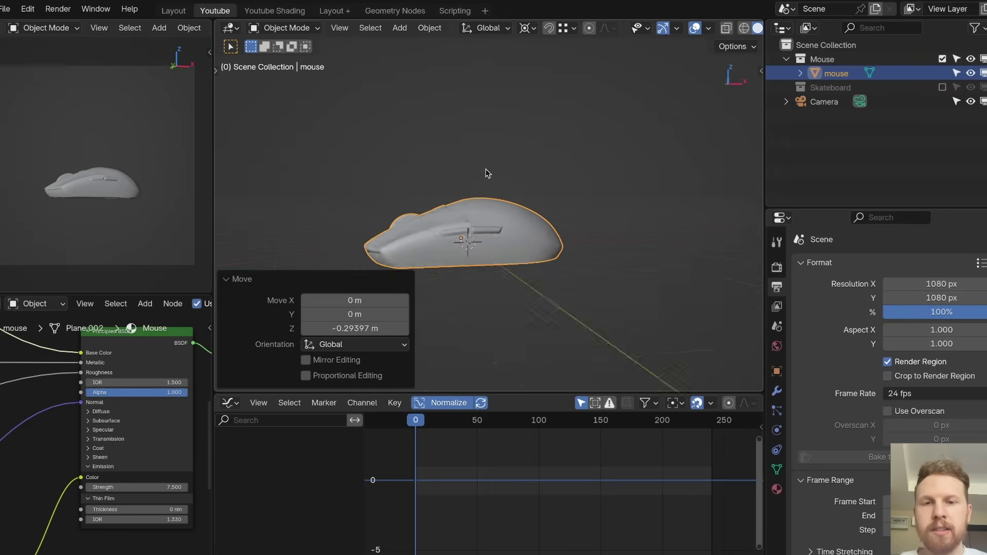
pyautogui.moveTo(485, 170); pyautogui.dragTo(550, 187, button='middle')
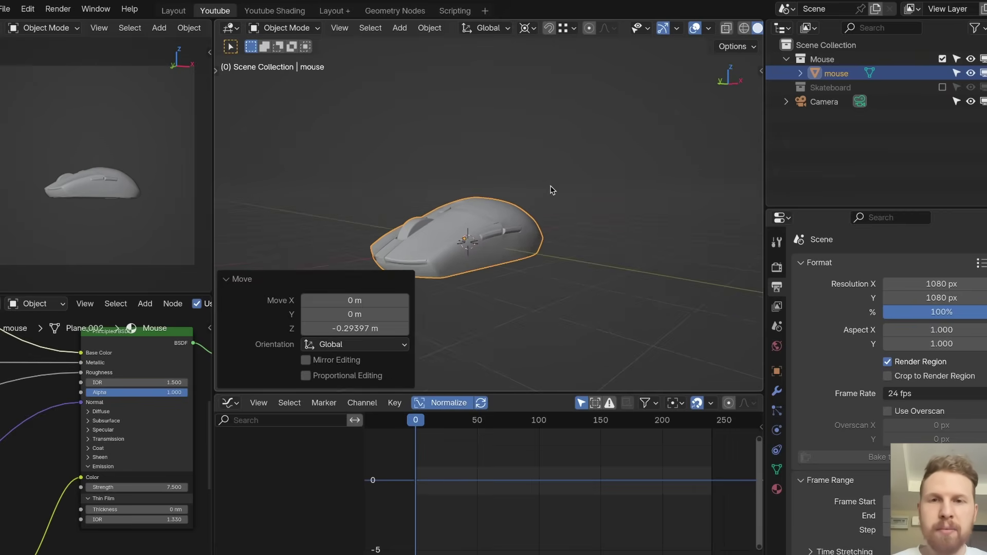
# - Try keyframing the mouse at frame 0 and again at frame 40 after raising it along Z
pyautogui.press('i')
pyautogui.scroll(1, 439, 440)
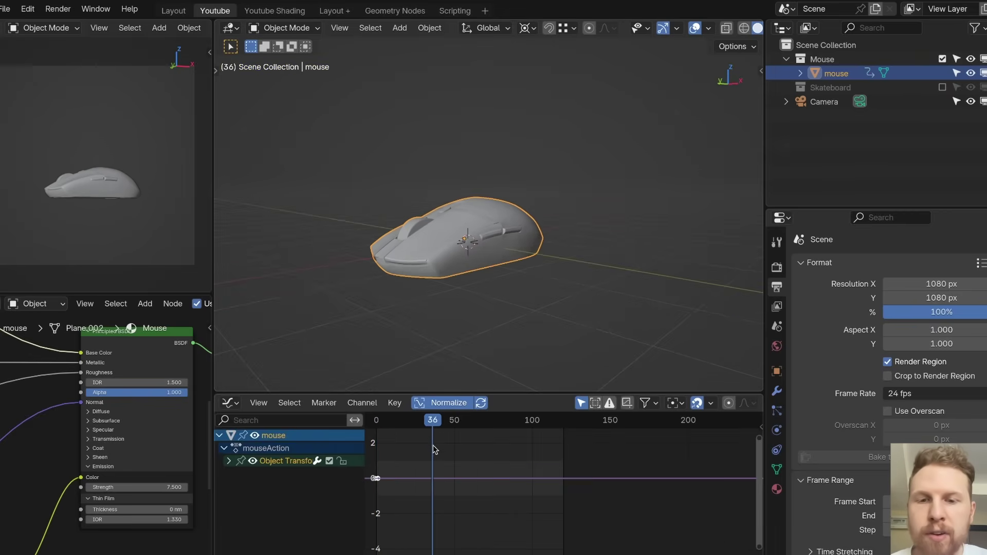
pyautogui.moveTo(480, 288); pyautogui.dragTo(502, 278, button='middle')
pyautogui.press('g')
pyautogui.press('z')
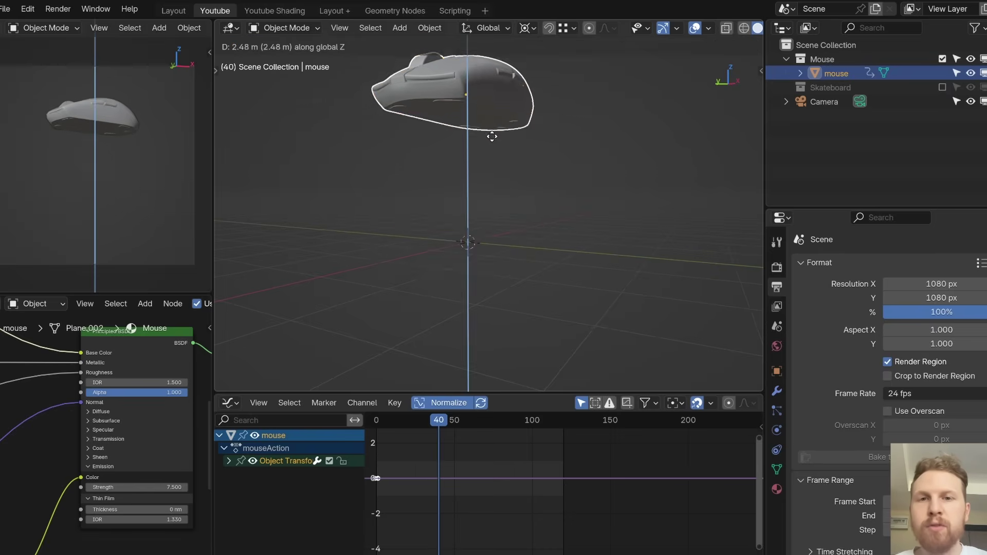
pyautogui.click(492, 120)
pyautogui.keyDown('shift'); pyautogui.moveTo(501, 135); pyautogui.dragTo(508, 188, button='middle'); pyautogui.keyUp('shift')
pyautogui.scroll(-1, 508, 188)
pyautogui.press('z')
pyautogui.click(510, 184)
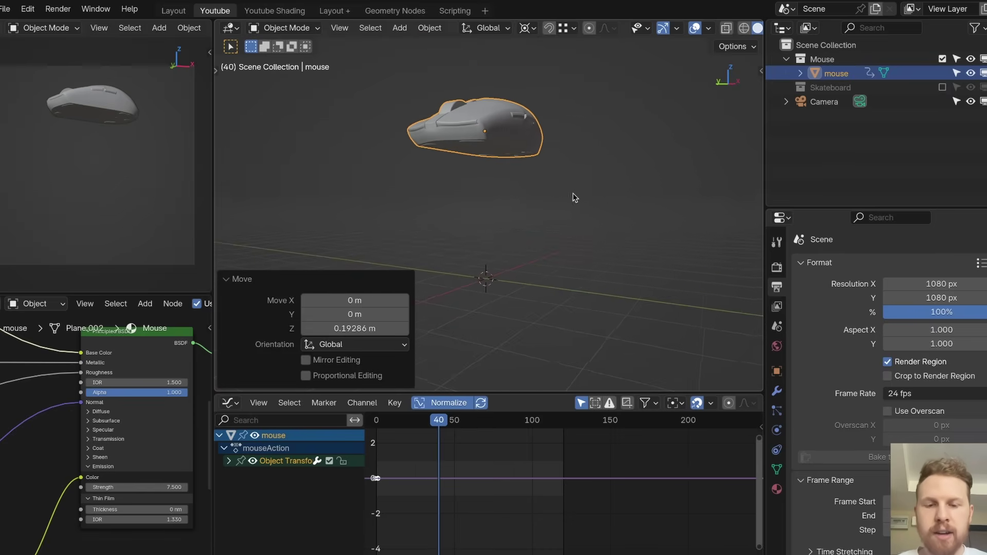
pyautogui.moveTo(572, 196); pyautogui.dragTo(559, 196, button='middle')
pyautogui.press('i')
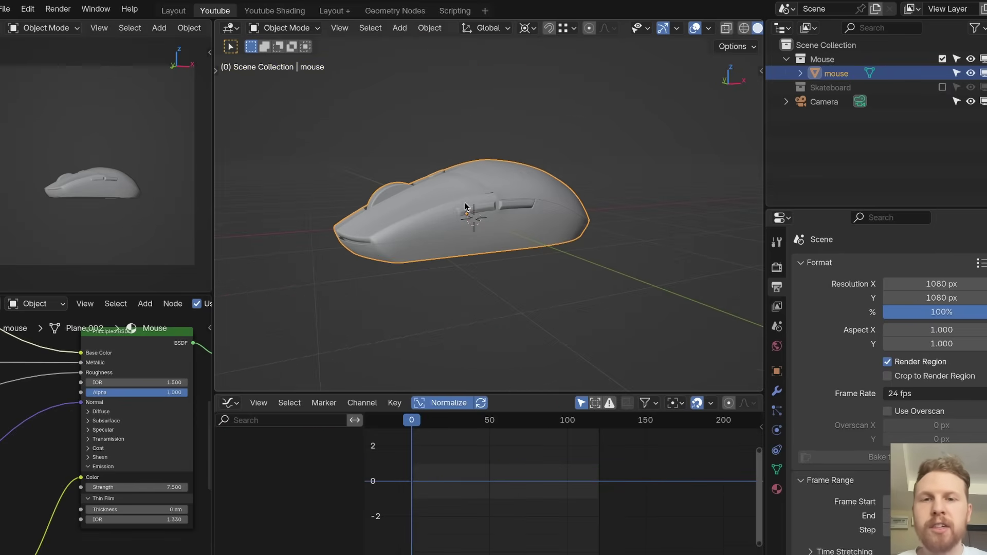
# - Try rotating the mouse 45° about the Z axis, and undo the rotation
pyautogui.scroll(-2, 468, 216)
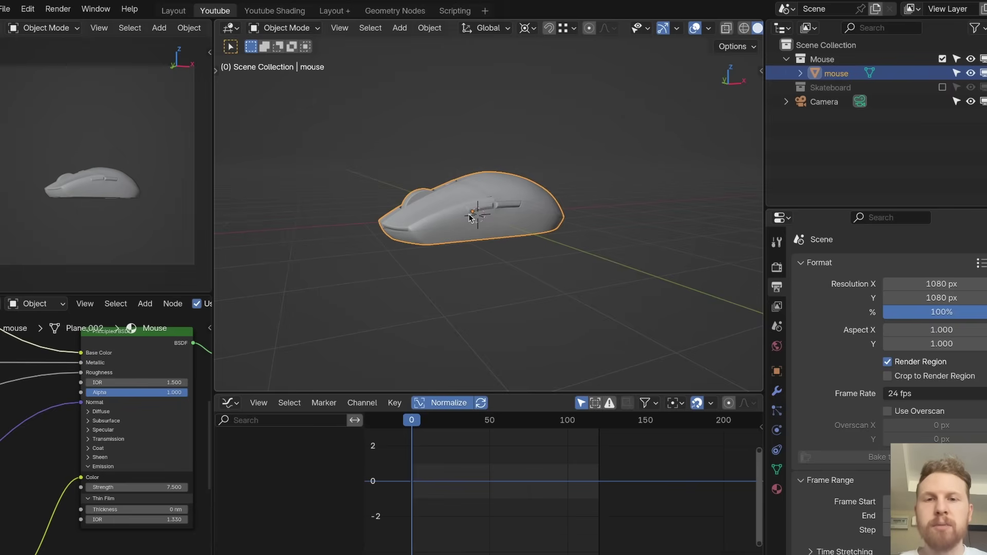
pyautogui.moveTo(469, 240); pyautogui.dragTo(507, 230, button='middle')
pyautogui.scroll(-2, 513, 224)
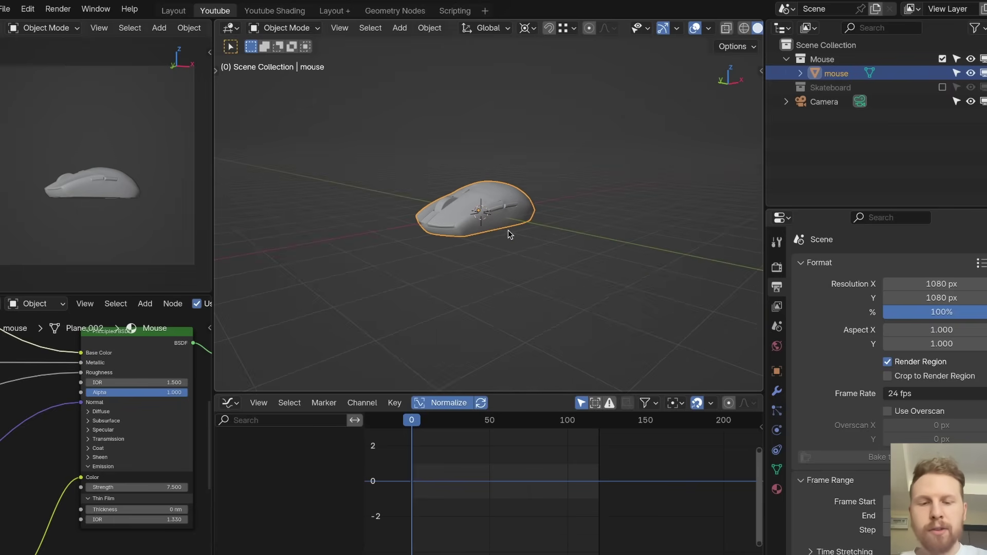
pyautogui.write('rz')
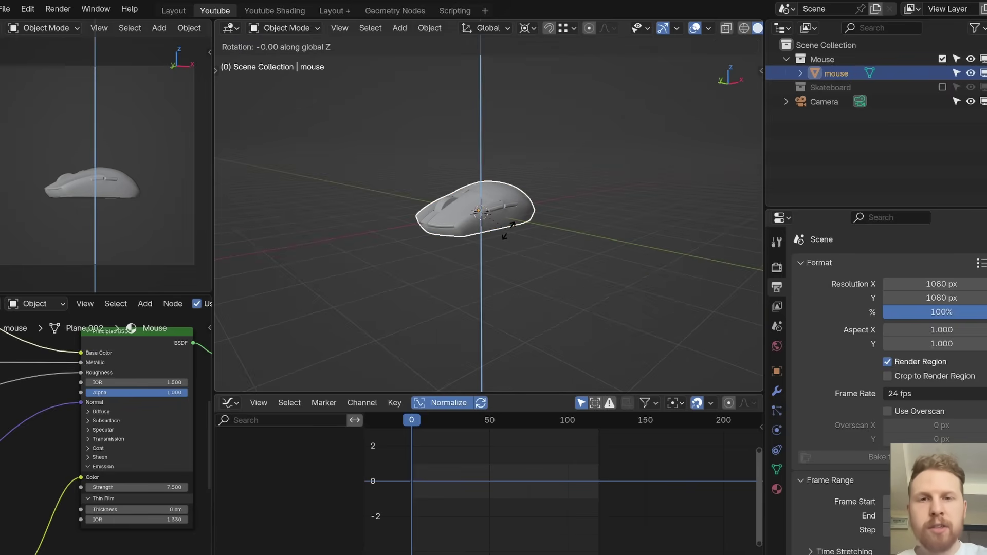
pyautogui.write('45')
pyautogui.press('Return')
pyautogui.hotkey('ctrl', 'z')
# - Stand the mouse upright by rotating it 90° about Z and -90° about X
pyautogui.moveTo(514, 241); pyautogui.dragTo(550, 240, button='middle')
pyautogui.write('rz90')
pyautogui.press('Return')
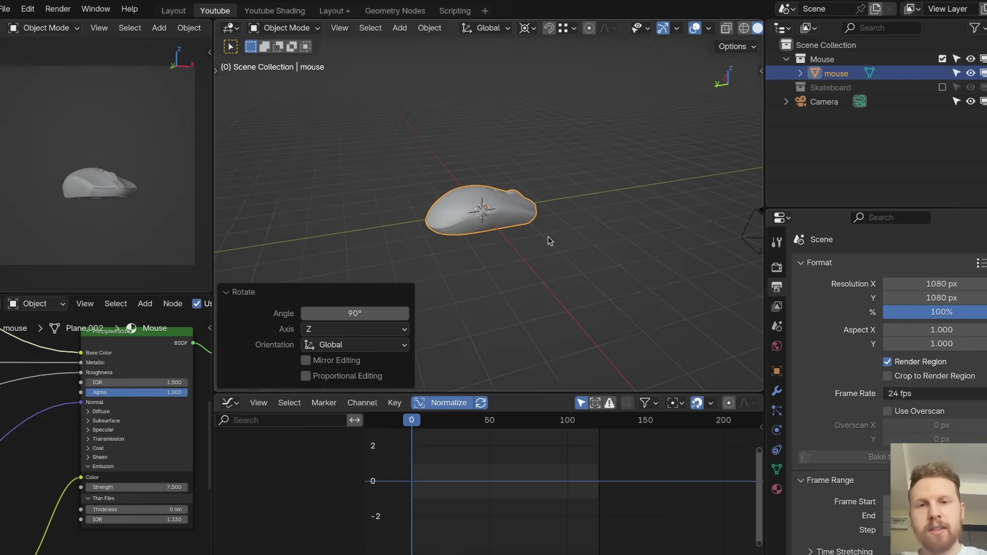
pyautogui.write('rx-90')
pyautogui.press('Return')
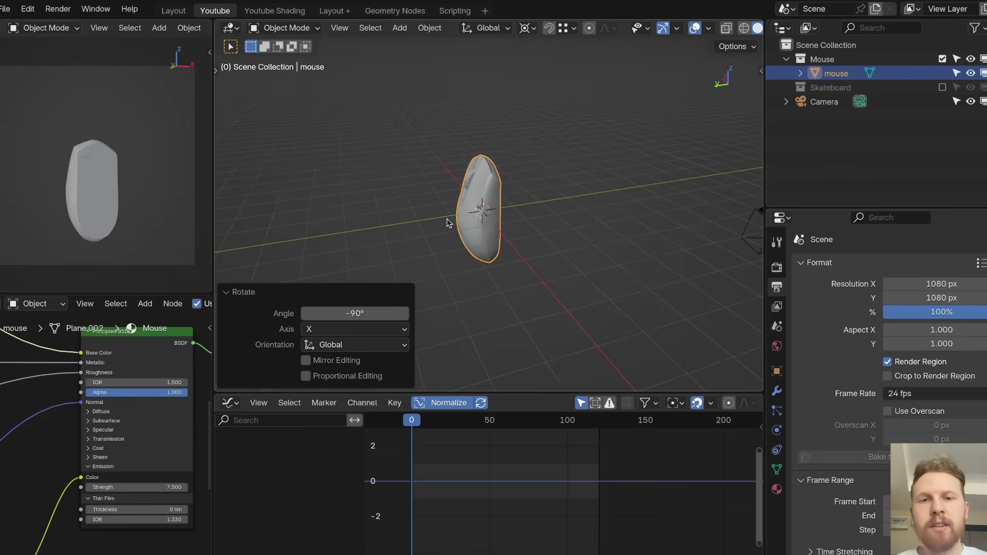
# - Rotate the mouse 180° about Z so its top faces the camera, and insert a keyframe at frame 0
pyautogui.moveTo(446, 217); pyautogui.dragTo(522, 176, button='middle')
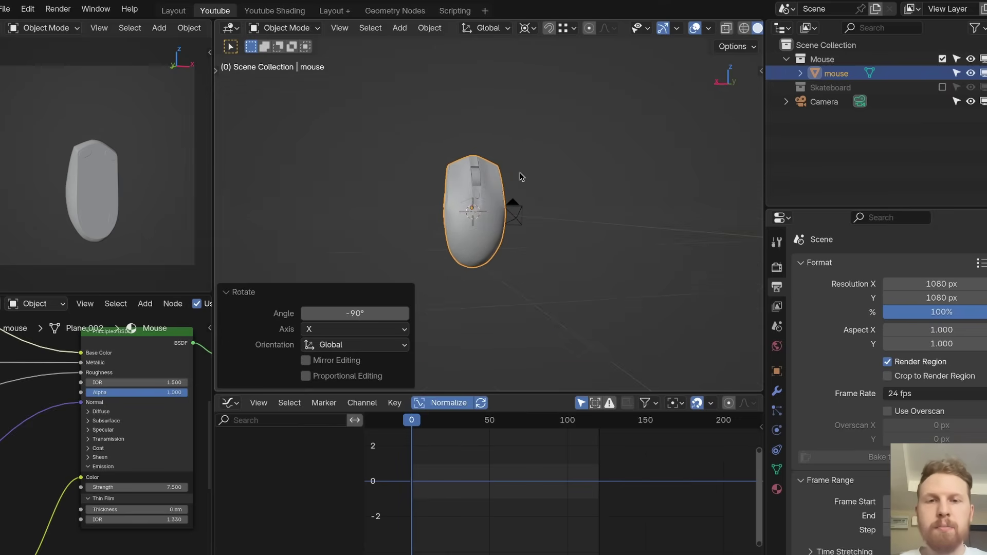
pyautogui.press('KP_0')
pyautogui.write('rz180')
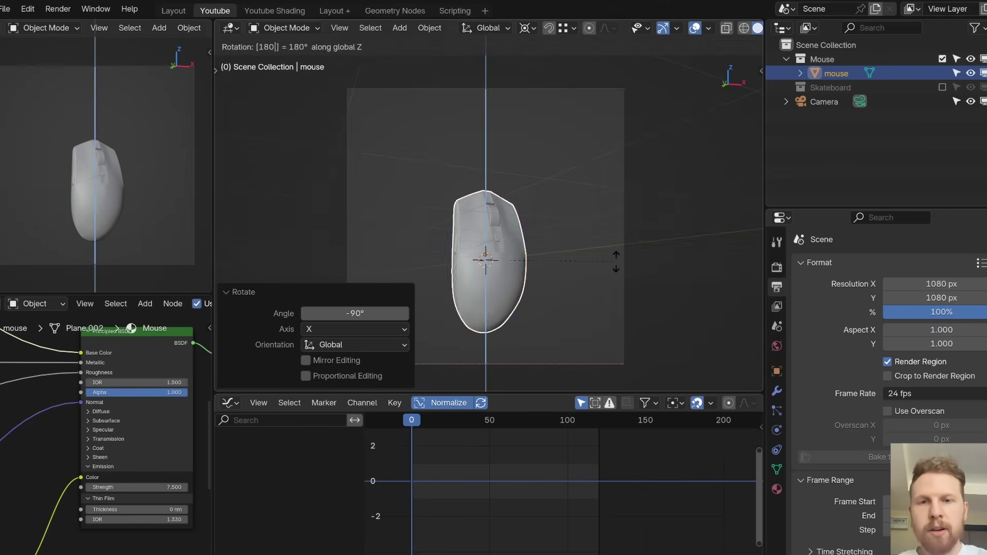
pyautogui.press('Return')
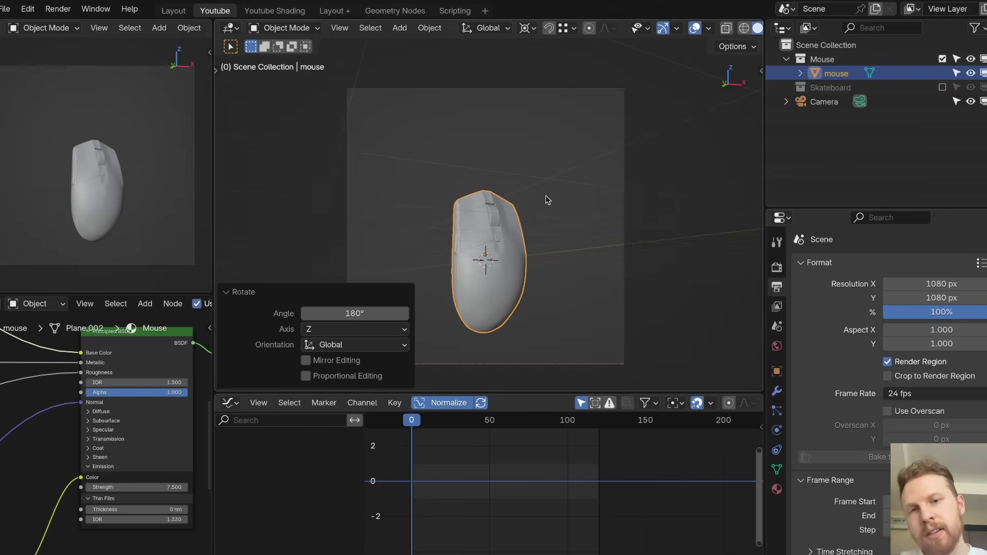
pyautogui.moveTo(546, 200); pyautogui.dragTo(480, 229, button='middle')
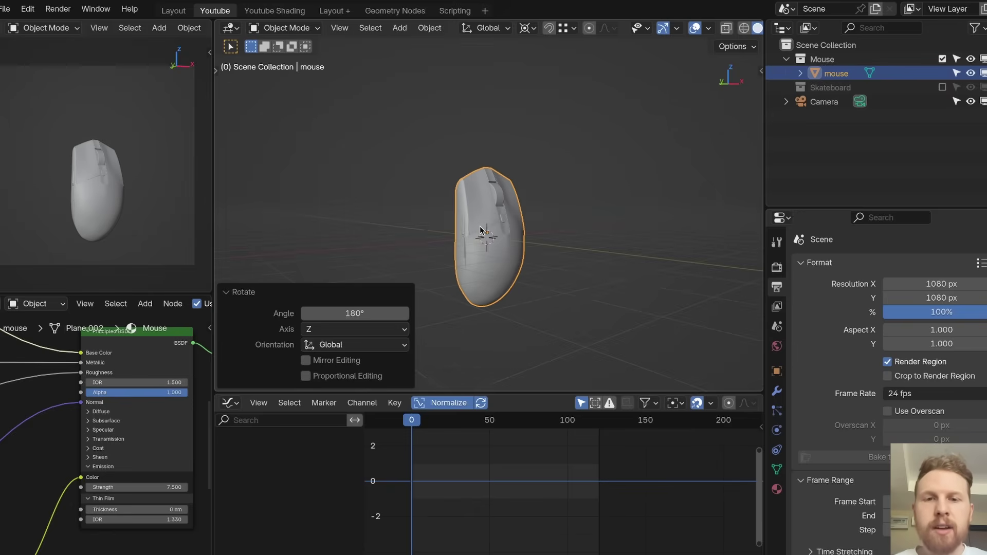
pyautogui.press('i')
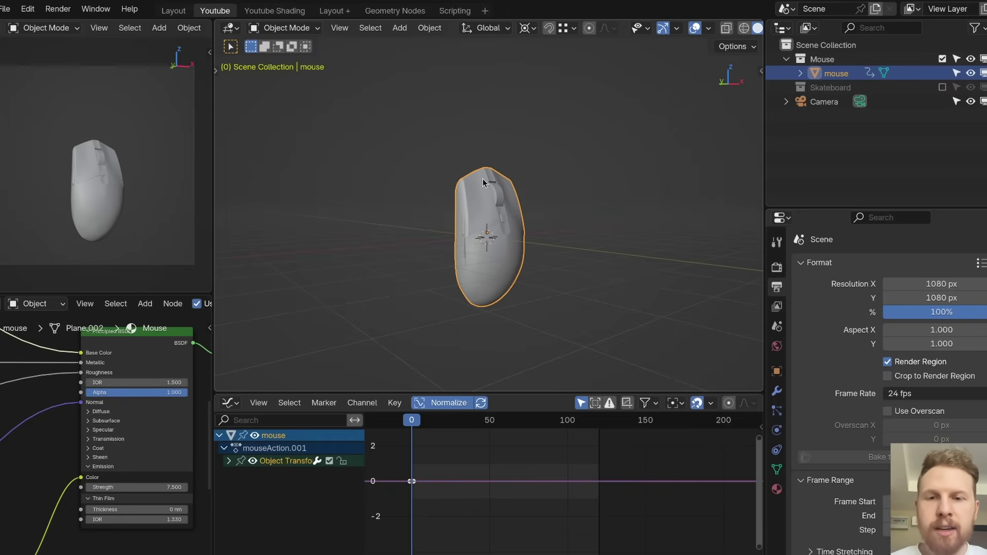
# - At frame 40, raise the mouse straight up along Z and insert a second keyframe
pyautogui.moveTo(430, 421); pyautogui.dragTo(469, 435)
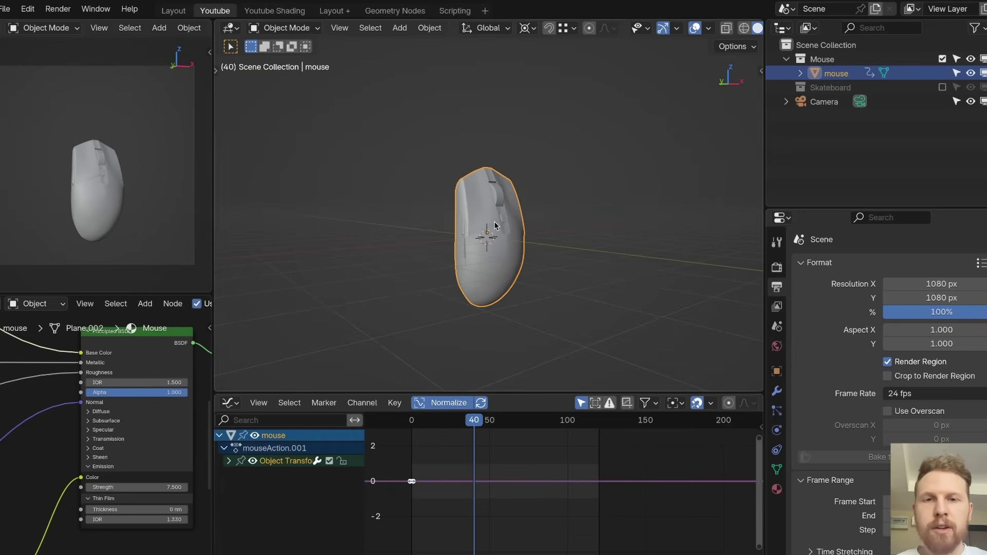
pyautogui.scroll(-2, 494, 226)
pyautogui.press('g')
pyautogui.press('z')
pyautogui.click(519, 117)
pyautogui.keyDown('shift'); pyautogui.moveTo(519, 116); pyautogui.dragTo(528, 187, button='middle'); pyautogui.keyUp('shift')
pyautogui.press('g')
pyautogui.press('z')
pyautogui.click(526, 169)
pyautogui.press('i')
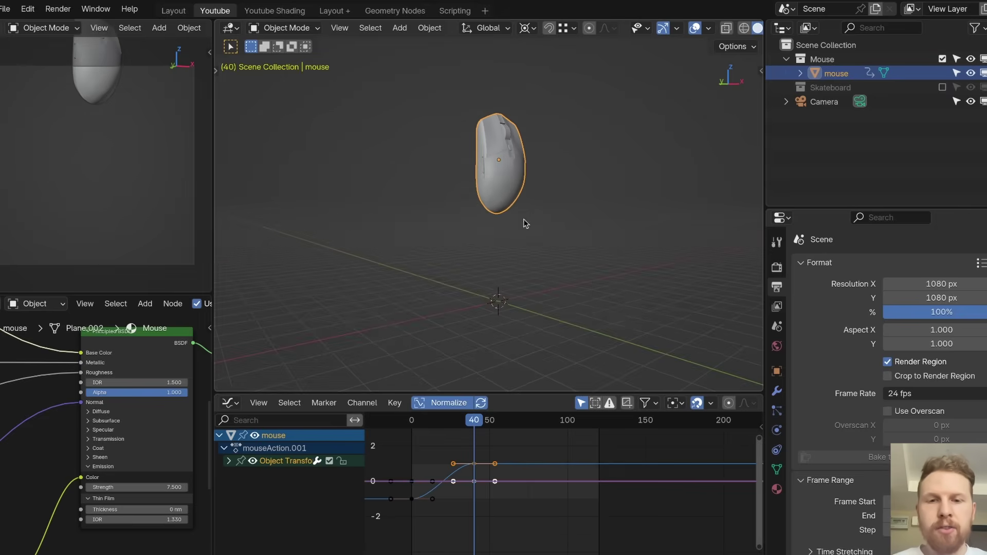
# - Play back the animation to check the mouse's upward motion between the two keyframes
pyautogui.press('space')
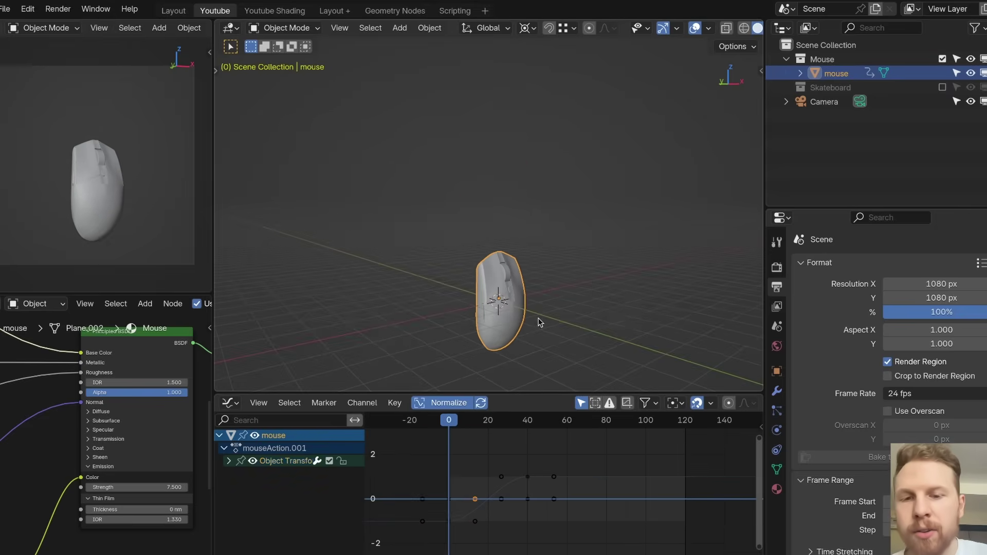
pyautogui.moveTo(511, 261); pyautogui.dragTo(522, 240, button='middle')
pyautogui.press('space')
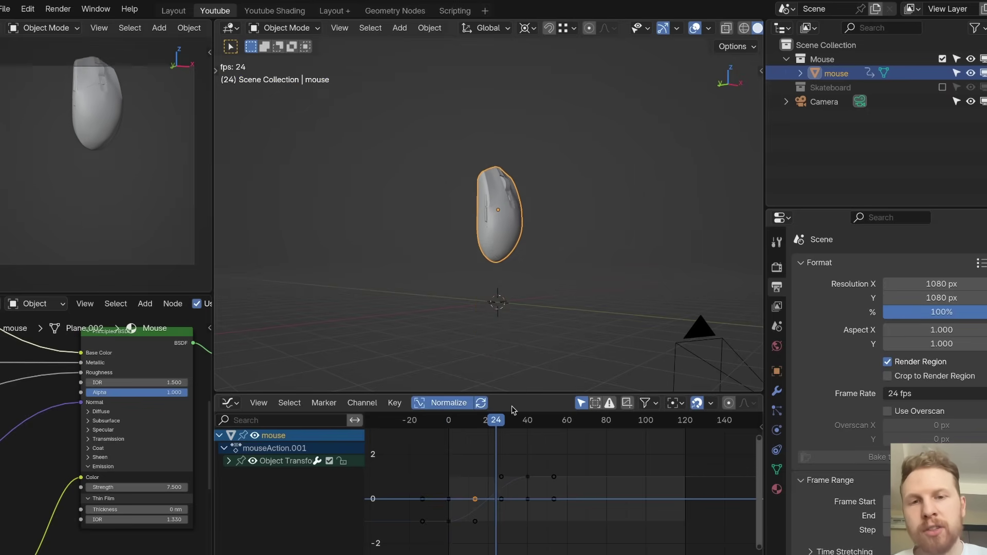
pyautogui.press('Escape')
pyautogui.press('g')
pyautogui.press('z')
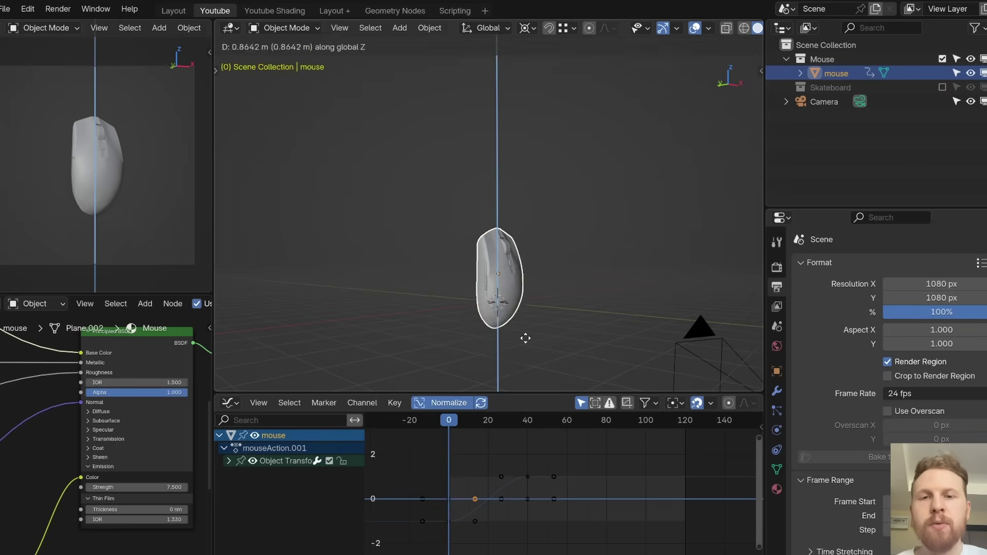
pyautogui.press('Escape')
pyautogui.press('g')
pyautogui.press('z')
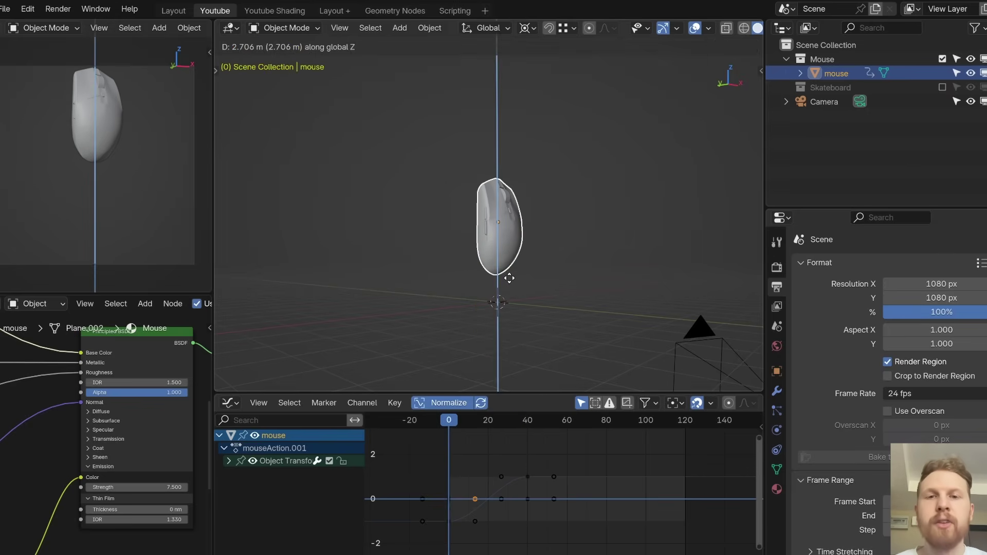
pyautogui.press('Escape')
# - Replay the motion, and delete the mouse's flat zero-value keyframes in the Graph Editor
pyautogui.press('space')
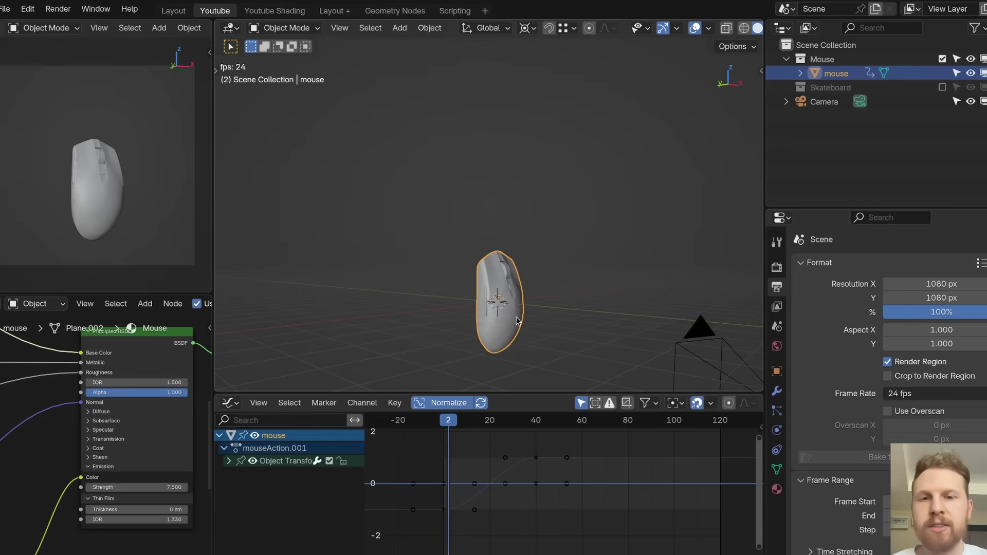
pyautogui.press('Escape')
pyautogui.moveTo(505, 499); pyautogui.dragTo(529, 492, button='middle')
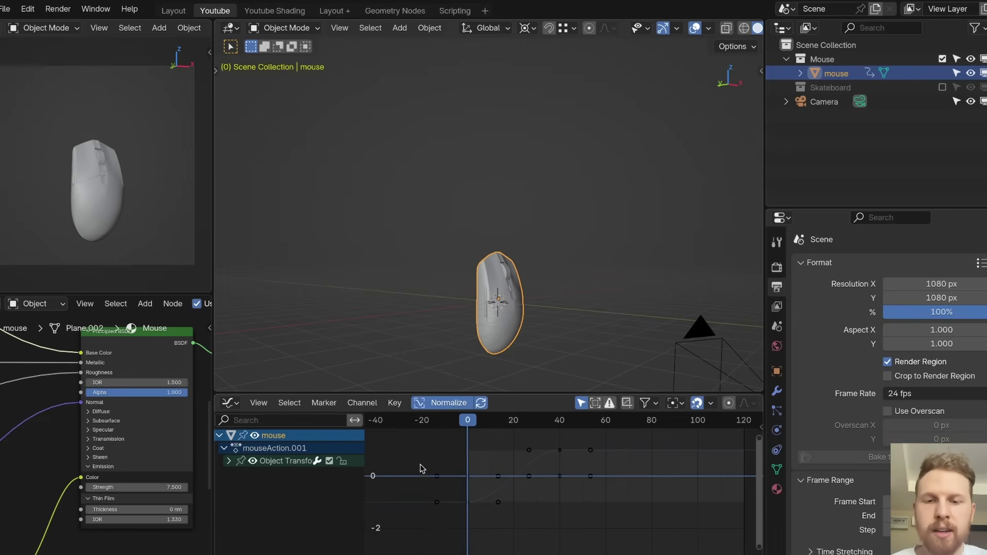
pyautogui.moveTo(405, 464); pyautogui.dragTo(590, 483)
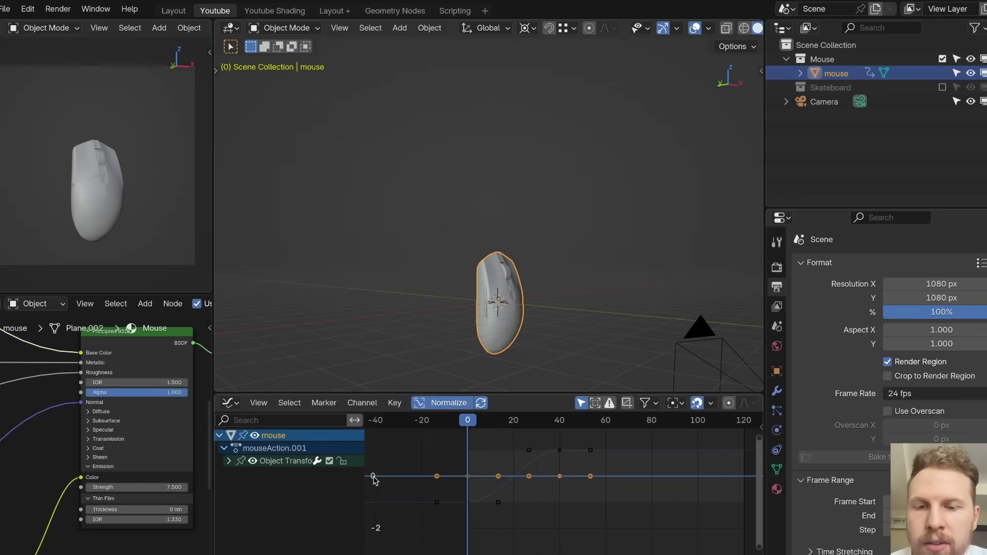
pyautogui.moveTo(399, 459); pyautogui.dragTo(636, 487)
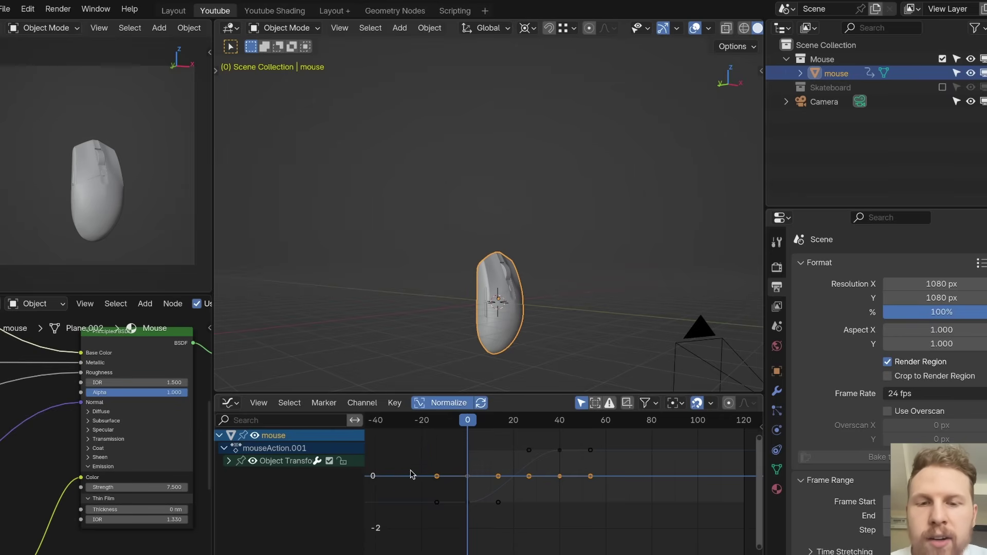
pyautogui.press('x')
pyautogui.click(591, 469)
# - Select the handles of the remaining Z-movement curve and set the Graph Editor's pivot point to Individual Centers
pyautogui.moveTo(580, 514); pyautogui.dragTo(467, 431)
pyautogui.moveTo(370, 443); pyautogui.dragTo(483, 465, button='middle')
pyautogui.scroll(3, 575, 470)
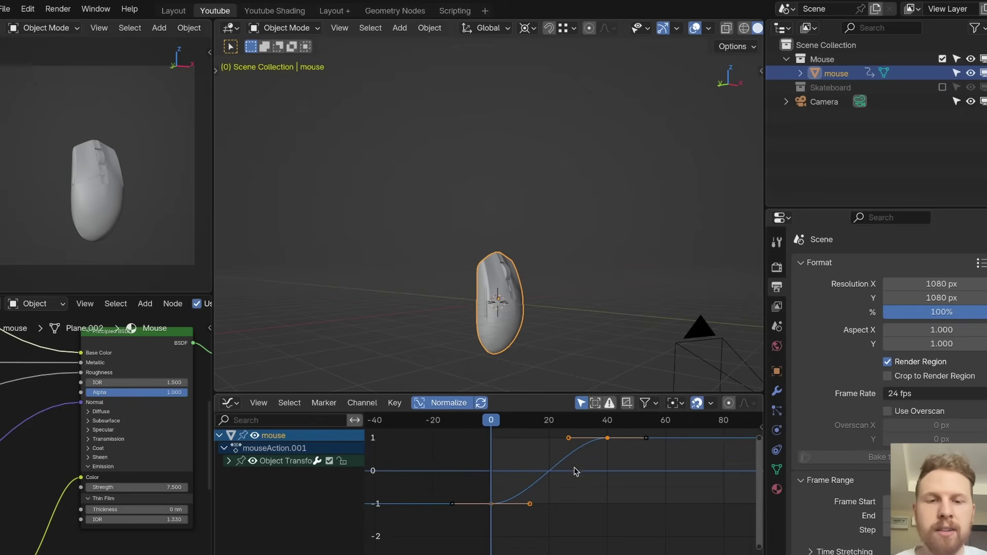
pyautogui.moveTo(678, 413); pyautogui.dragTo(667, 429, button='middle')
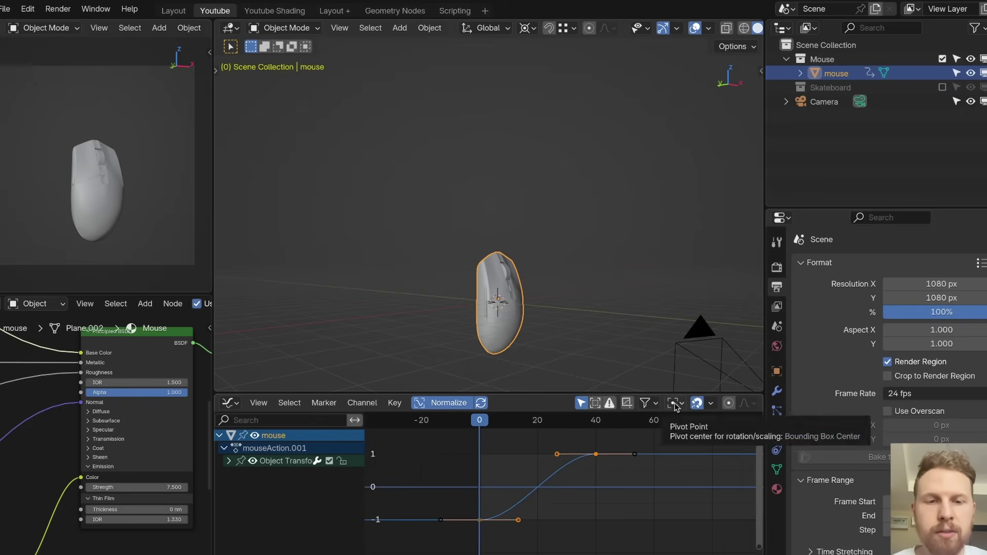
pyautogui.click(674, 404)
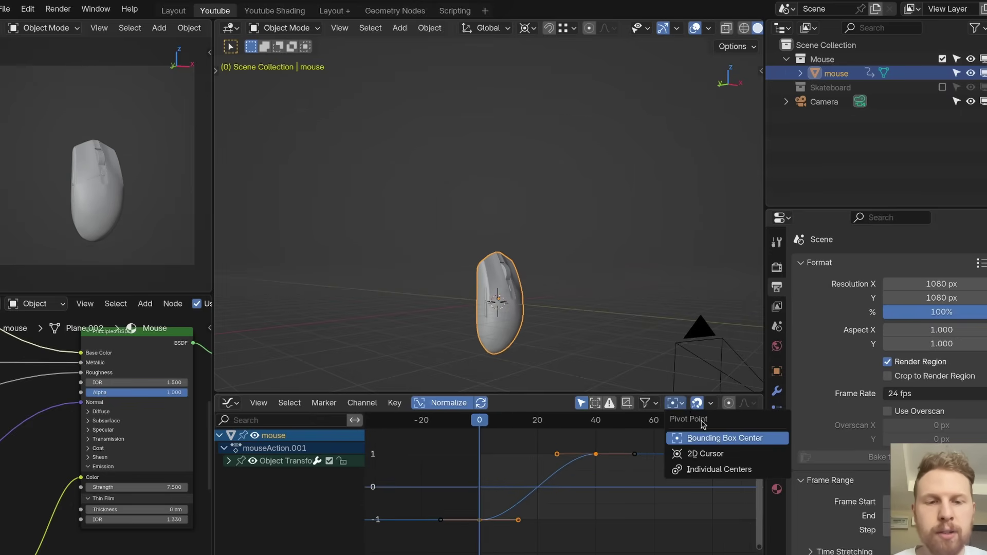
pyautogui.click(718, 469)
# - Scale the selected curve handles outward along X to about 32 frames per side for a steeper ease-in and ease-out
pyautogui.press('s')
pyautogui.press('x')
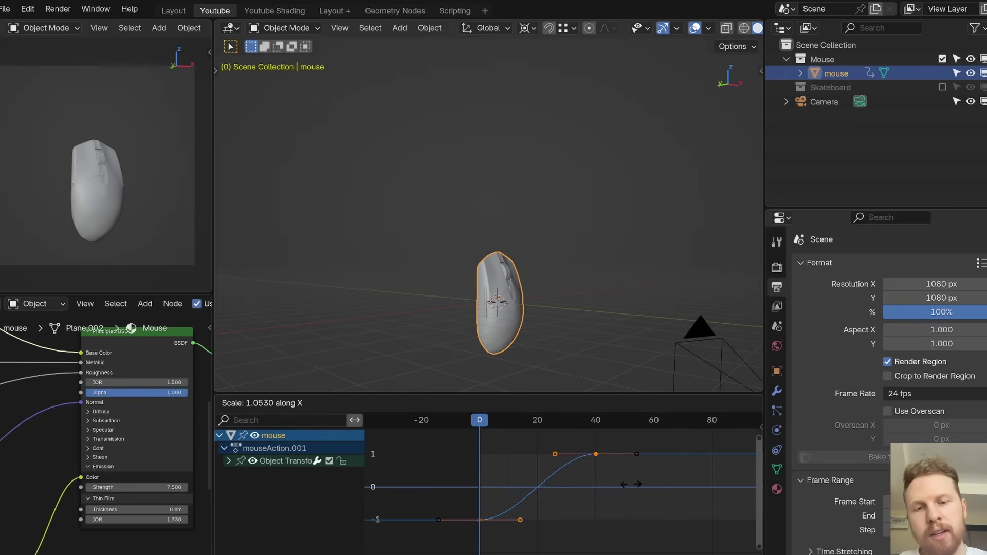
pyautogui.click(601, 449)
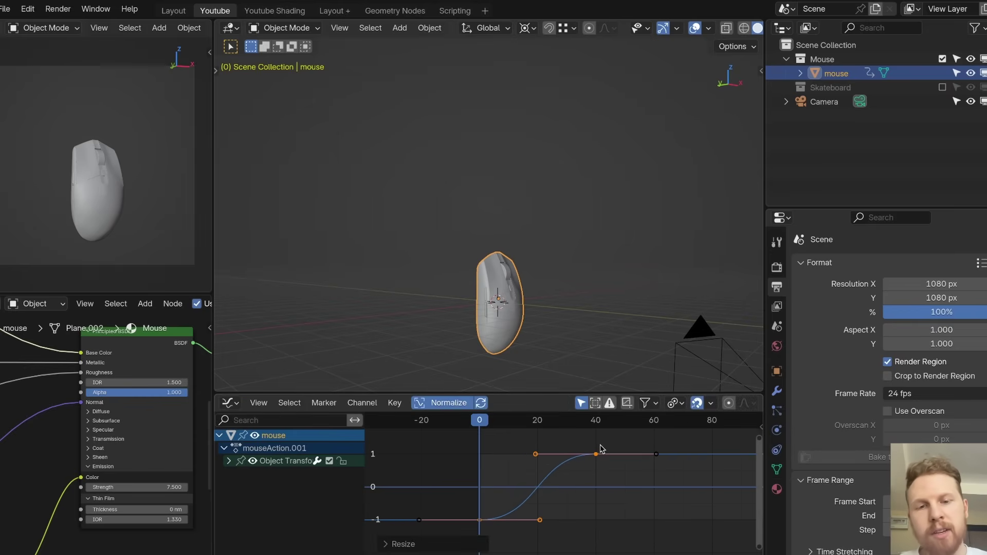
pyautogui.press('s')
pyautogui.press('x')
pyautogui.click(750, 478)
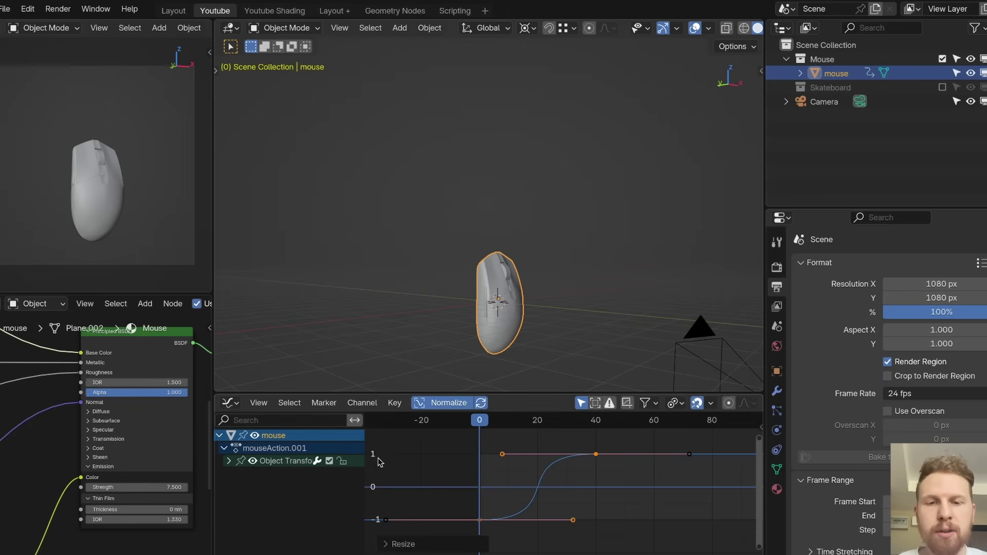
# - Play back the animation to check the stronger easing of the mouse's rise
pyautogui.press('space')
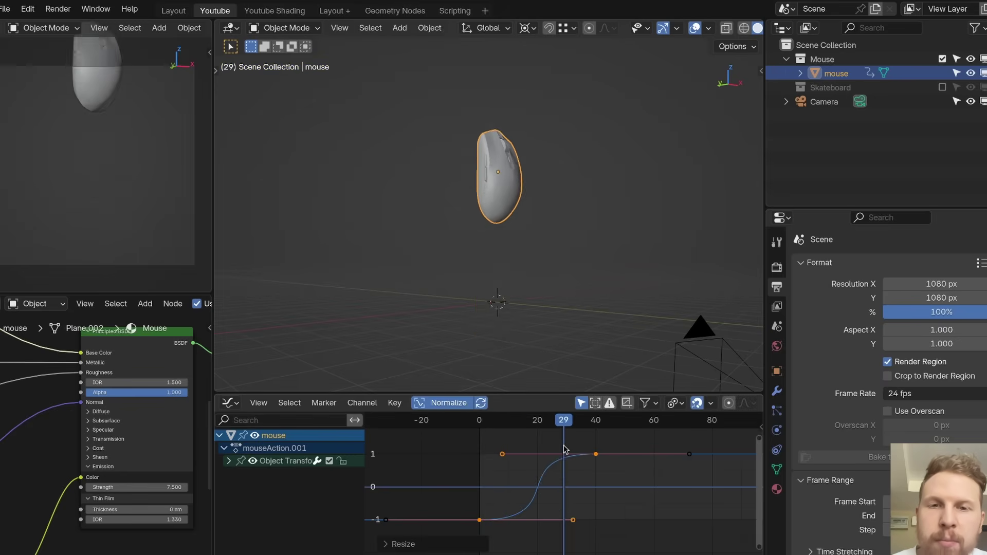
pyautogui.press('Escape')
pyautogui.press('space')
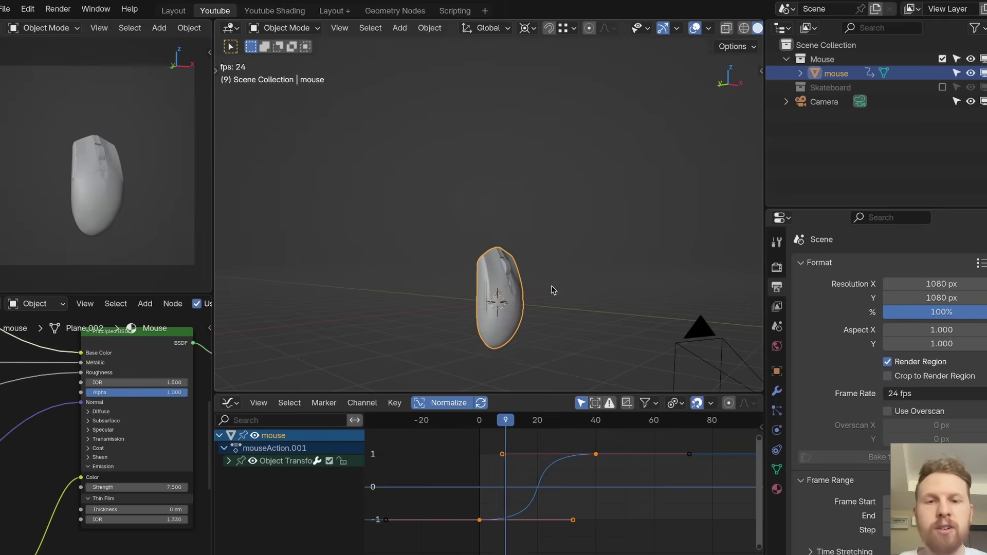
pyautogui.press('Escape')
# - Reselect the mouse and select only its Z-movement keyframe at frame 0 in the Graph Editor
pyautogui.click(555, 241)
pyautogui.moveTo(508, 264); pyautogui.dragTo(498, 257, button='middle')
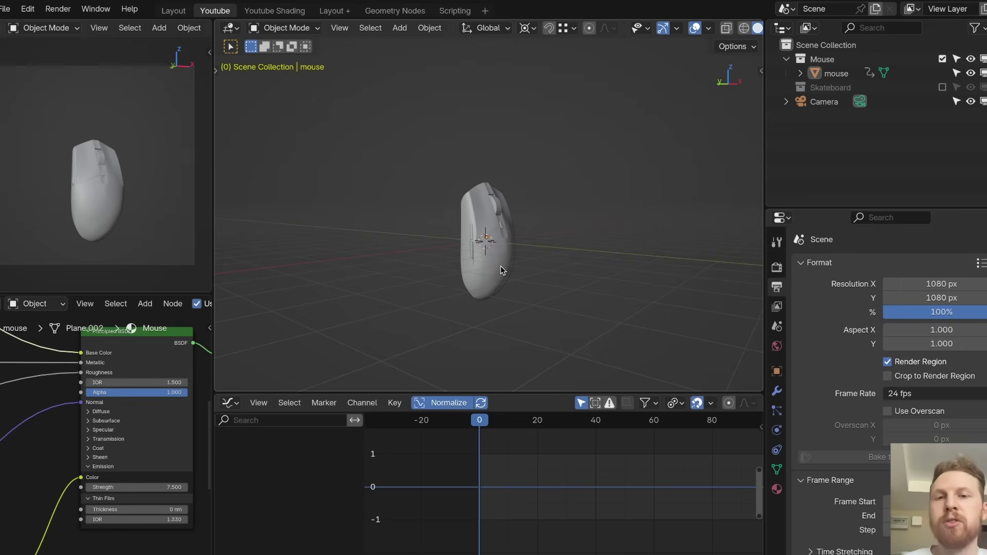
pyautogui.click(475, 285)
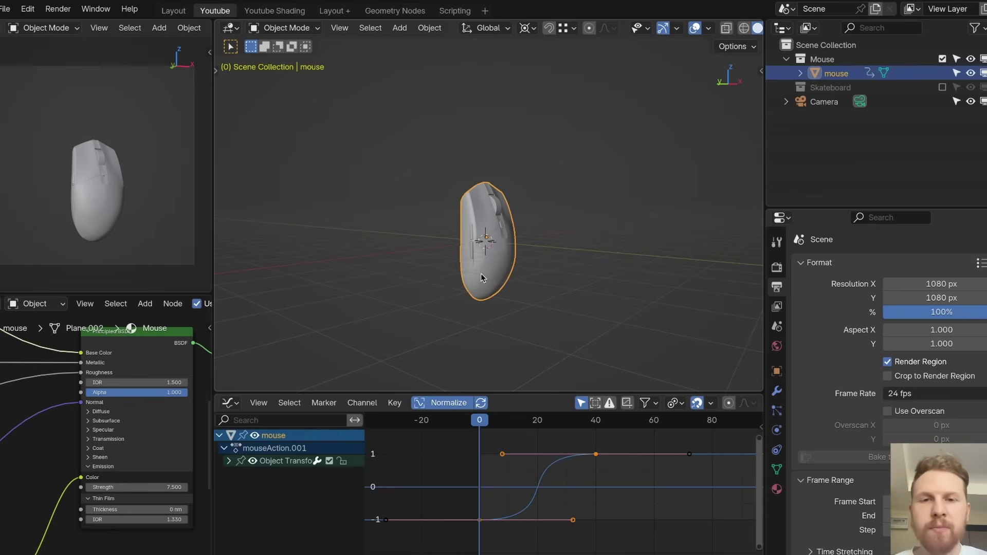
pyautogui.moveTo(483, 278); pyautogui.dragTo(466, 520, button='middle')
pyautogui.click(488, 515)
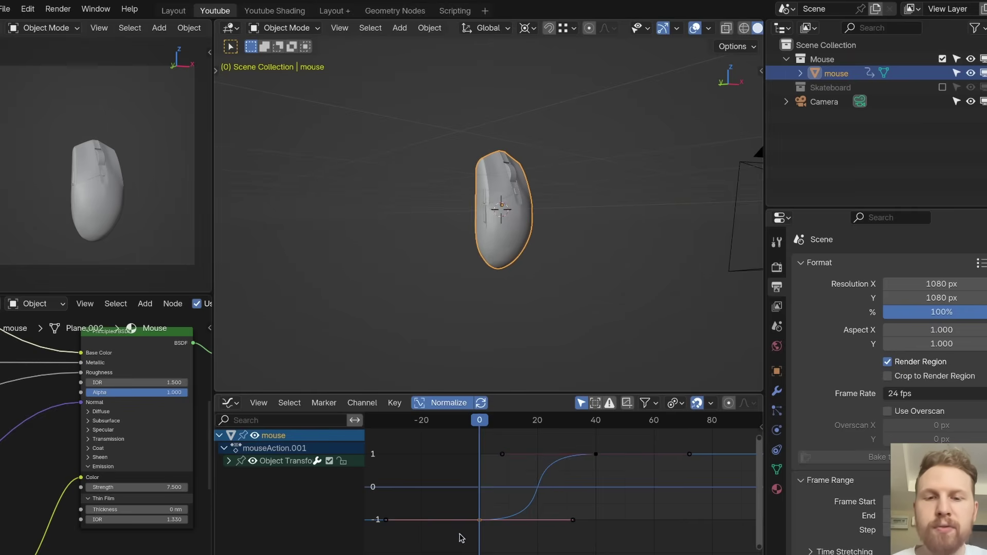
# - Rotate the handles of the frame-0 Z keyframe so the curve dips slightly before rising, and play back the anticipation
pyautogui.press('r')
pyautogui.click(563, 498)
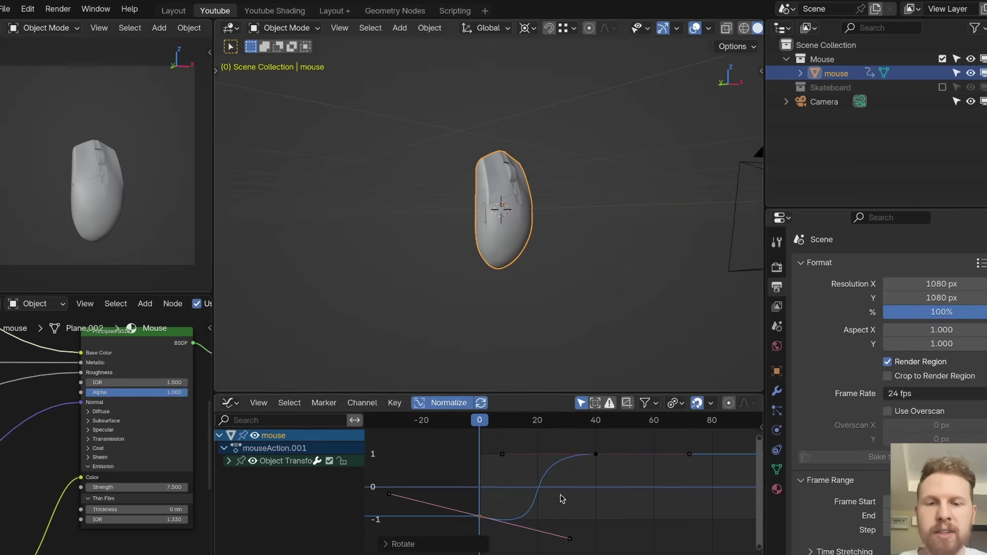
pyautogui.moveTo(532, 253)
pyautogui.mouseDown(button='middle')
pyautogui.moveTo(530, 229)
pyautogui.moveTo(529, 273)
pyautogui.moveTo(525, 246)
pyautogui.mouseUp(button='middle')
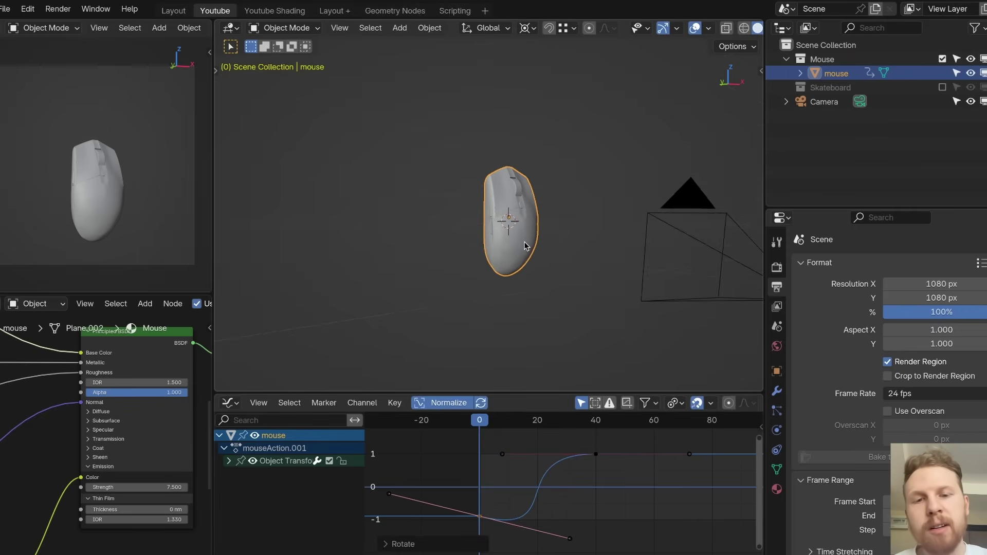
pyautogui.moveTo(493, 513); pyautogui.dragTo(484, 498, button='middle')
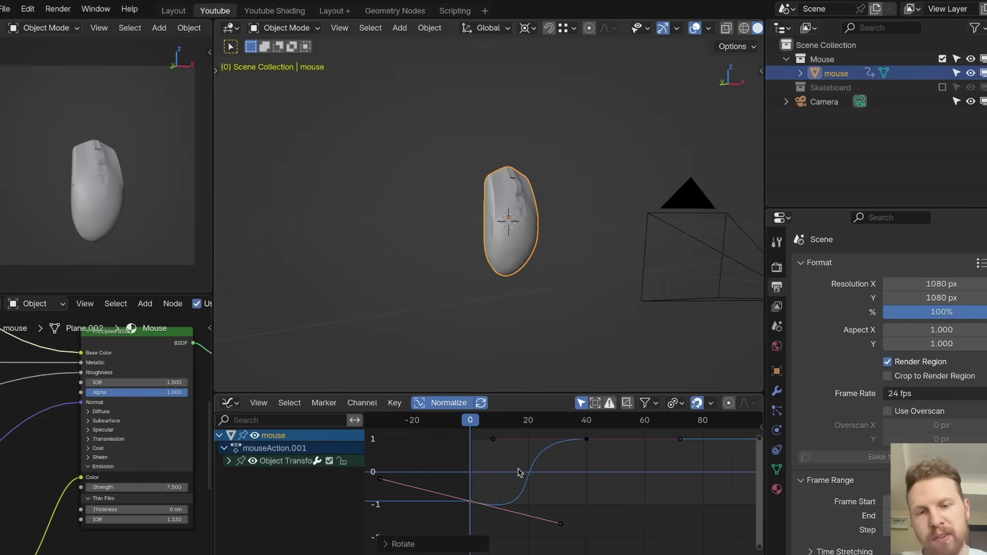
pyautogui.press('space')
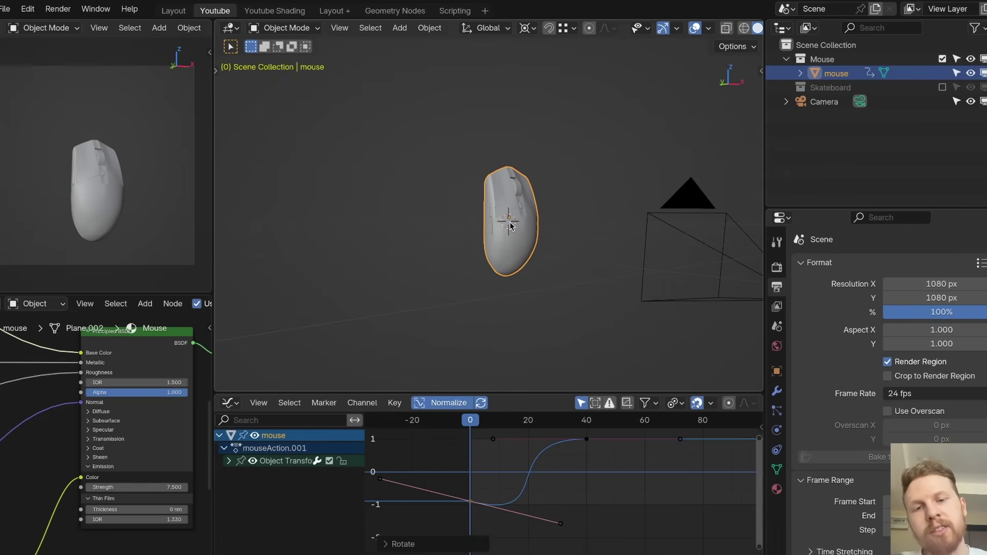
pyautogui.press('Escape')
# - Select only the Z-movement keyframe at frame 40 and set the current frame to 28
pyautogui.moveTo(583, 453); pyautogui.dragTo(500, 473, button='middle')
pyautogui.moveTo(522, 446); pyautogui.dragTo(485, 498)
pyautogui.click(469, 420)
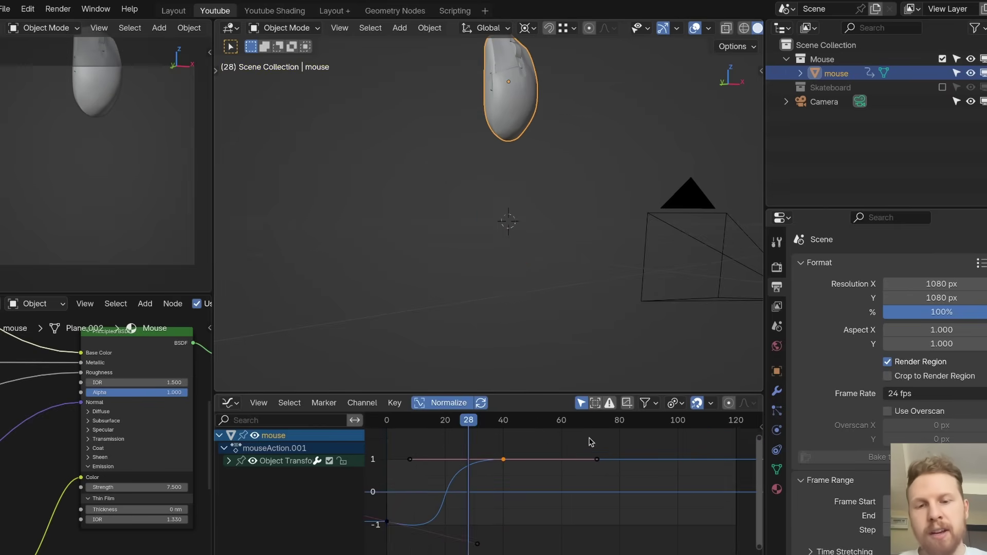
# - Try an overshoot at the end of the rise by rotating the frame-40 keyframe's handles, and undo it
pyautogui.press('r')
pyautogui.click(583, 466)
pyautogui.click(510, 463)
pyautogui.moveTo(466, 418); pyautogui.dragTo(511, 420, button='middle')
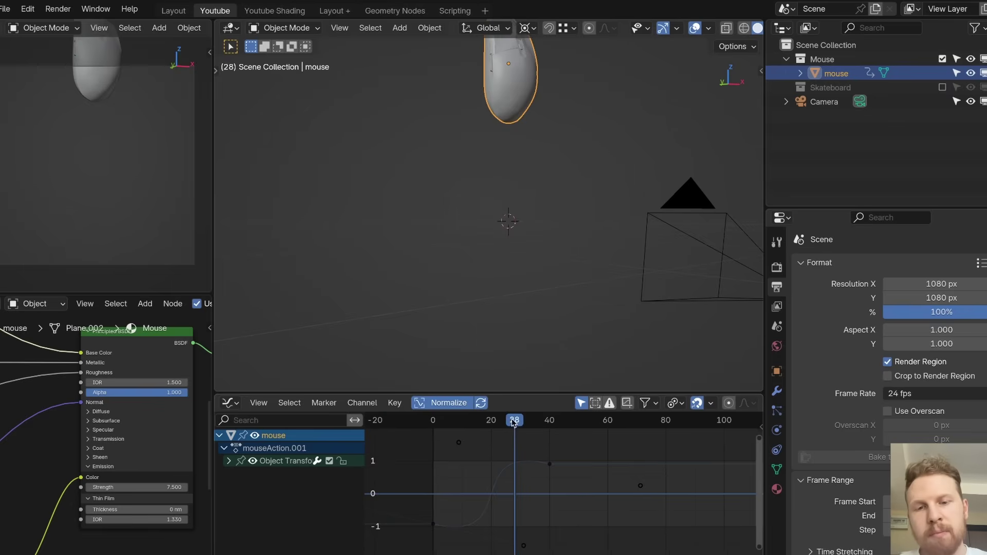
pyautogui.press('space')
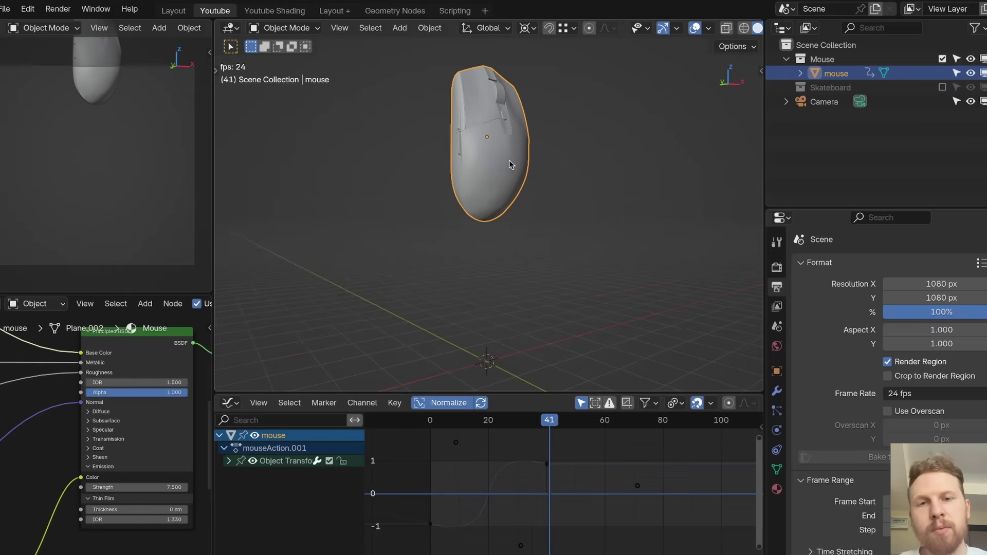
pyautogui.press('Escape')
pyautogui.press('Home')
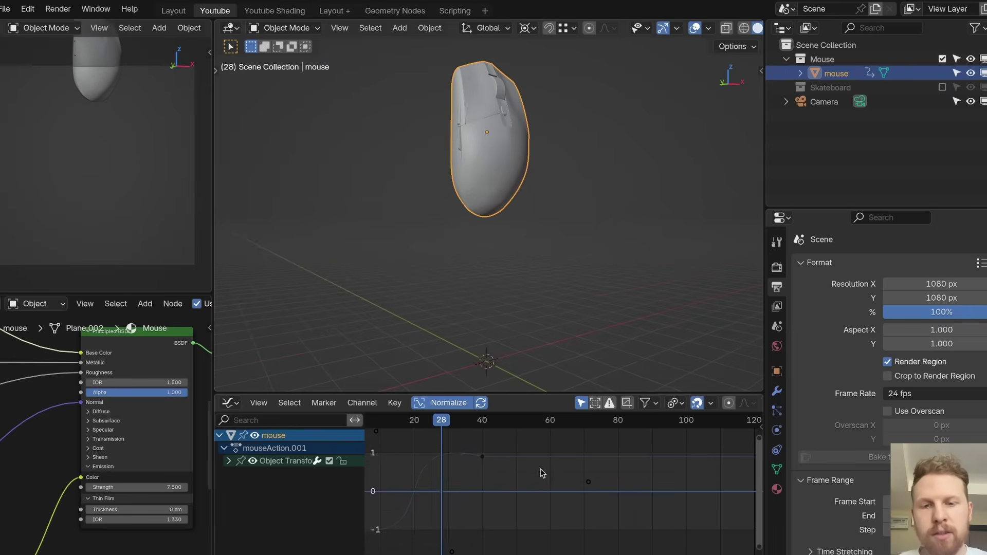
pyautogui.hotkey('ctrl', 'z')
pyautogui.hotkey('ctrl', 'z')
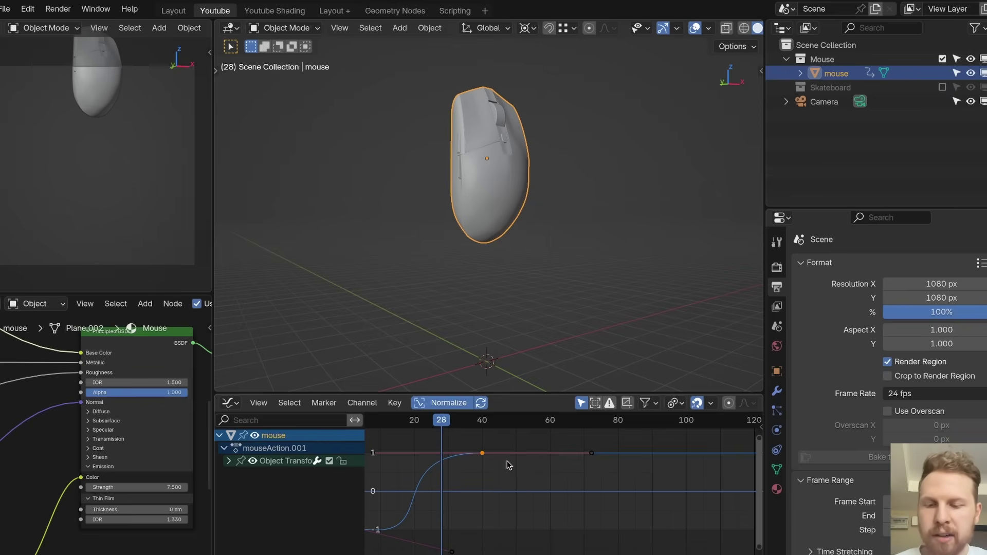
# - Duplicate the frame-40 keyframe 13 frames forward along X and scale the copy's handles down to about 5 frames per side
pyautogui.hotkey('shift', 'd')
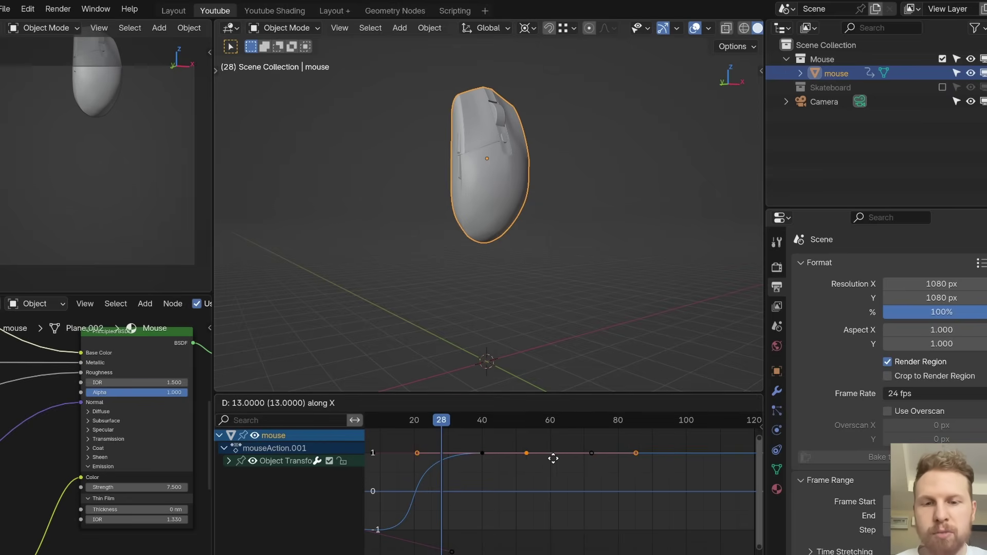
pyautogui.click(553, 459)
pyautogui.press('s')
pyautogui.click(555, 464)
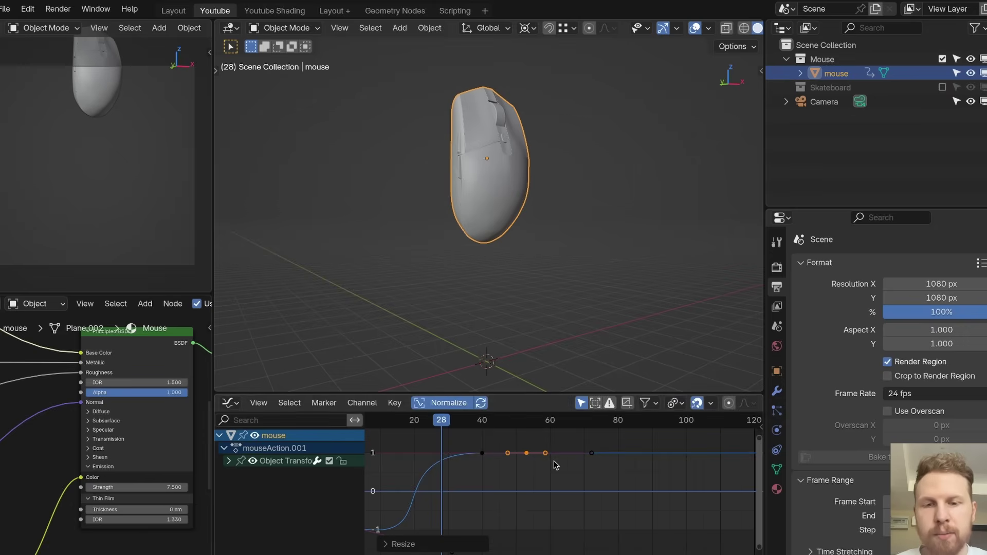
# - Tilt the frame-40 keyframe's handles upward, pull its right handle in to about frame 47, and play back the motion
pyautogui.click(484, 451)
pyautogui.scroll(2, 550, 478)
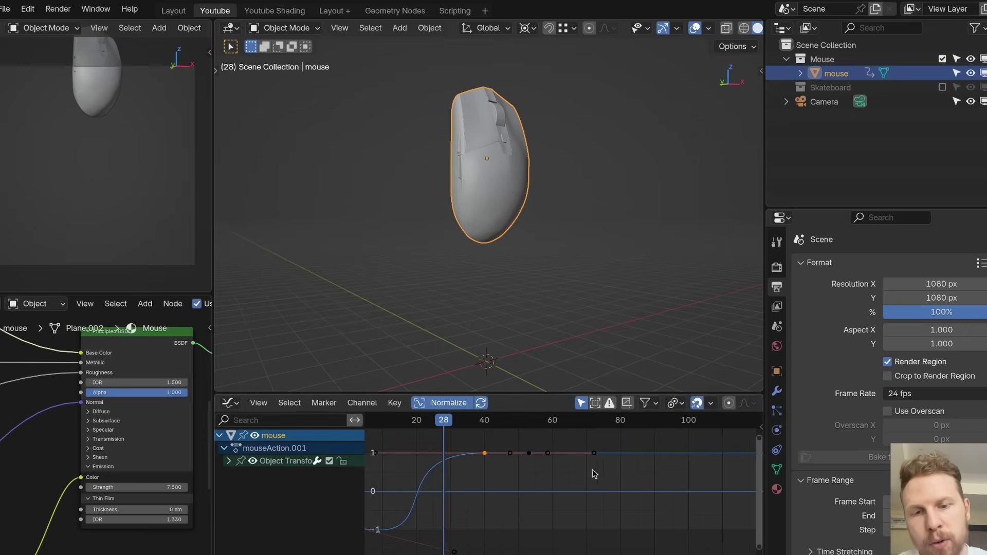
pyautogui.press('r')
pyautogui.click(590, 443)
pyautogui.click(592, 443)
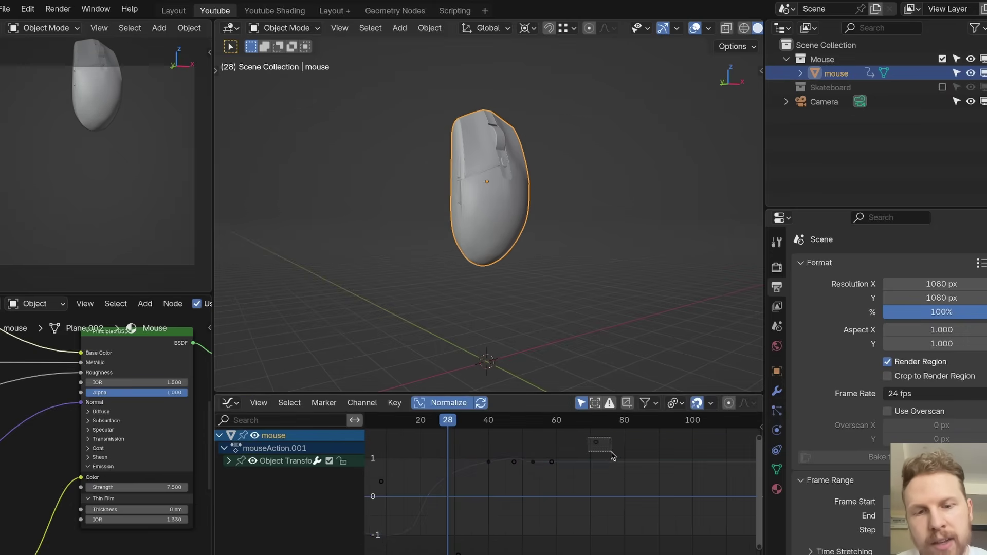
pyautogui.press('g')
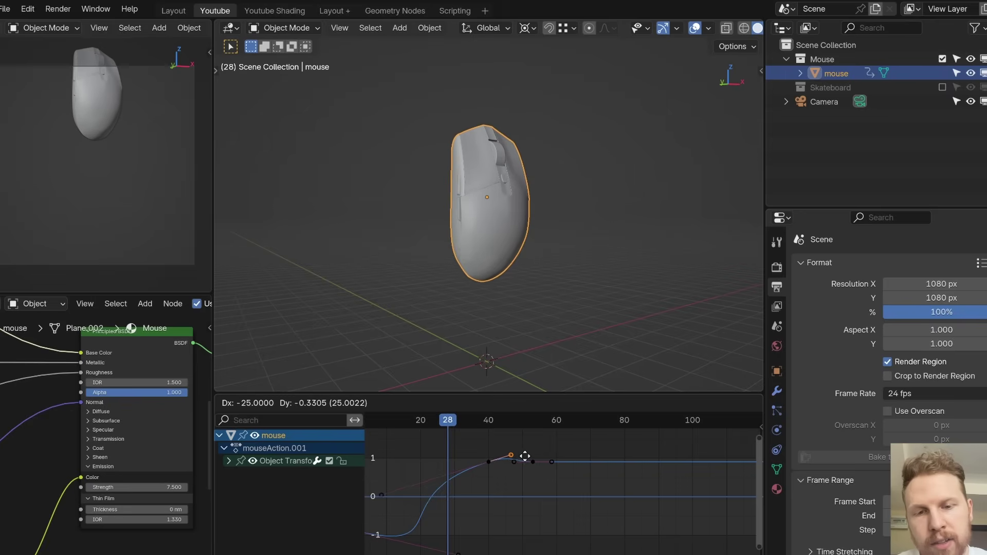
pyautogui.click(529, 455)
pyautogui.press('space')
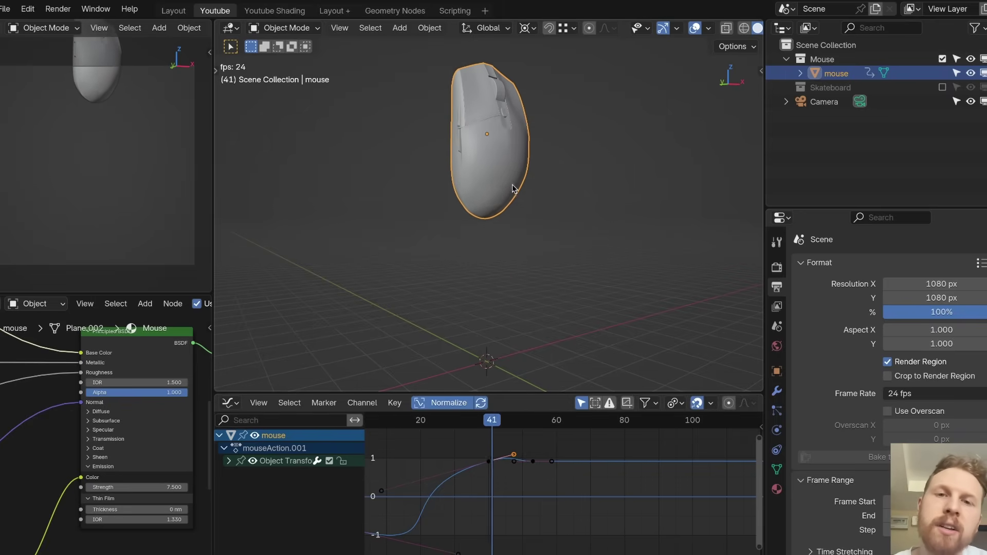
pyautogui.press('space')
# - Level the frame-40 keyframe's handles and raise the keyframe along Y to create an overshoot, checking it in playback
pyautogui.press('r')
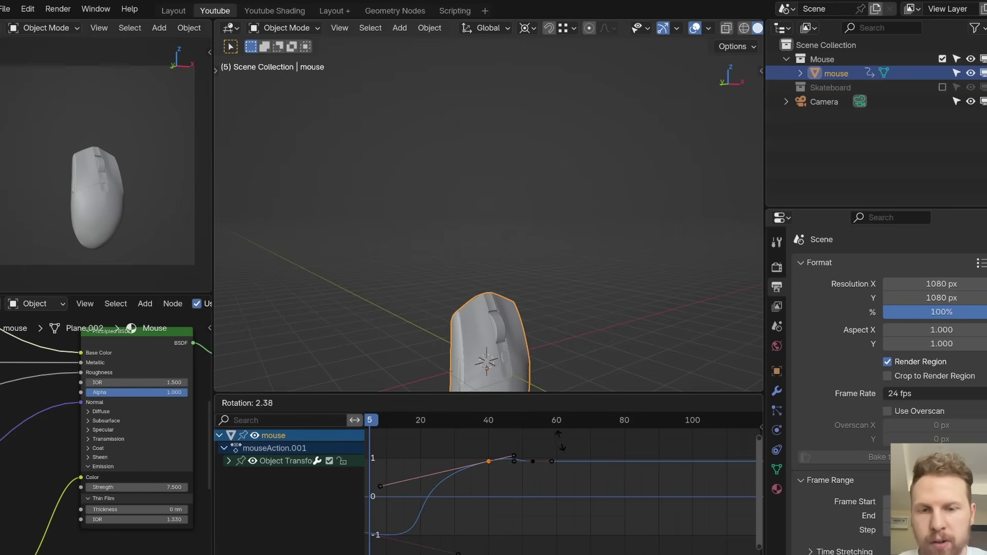
pyautogui.rightClick(527, 436)
pyautogui.press('r')
pyautogui.click(544, 448)
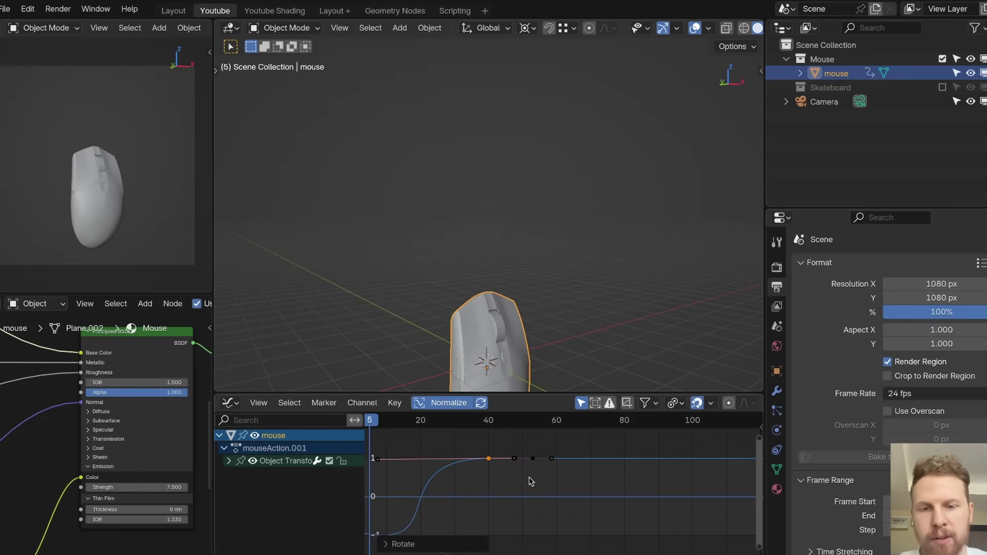
pyautogui.moveTo(477, 466); pyautogui.dragTo(544, 463, button='middle')
pyautogui.press('r')
pyautogui.press('g')
pyautogui.press('y')
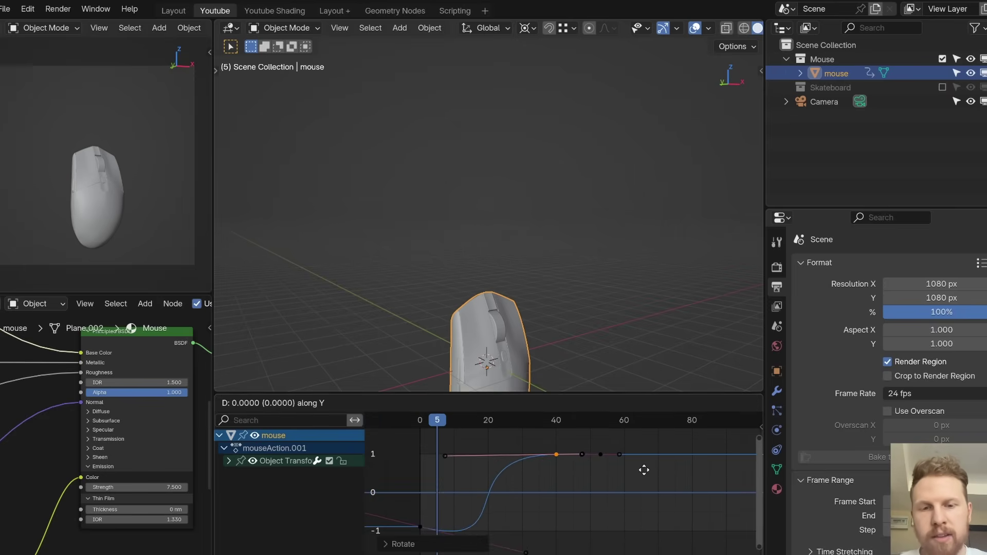
pyautogui.click(641, 464)
pyautogui.press('space')
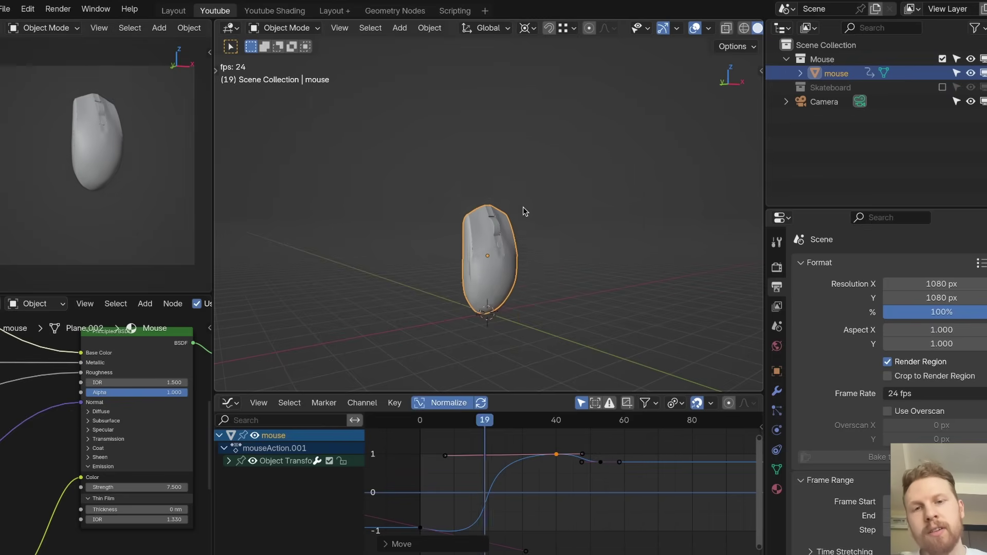
pyautogui.press('space')
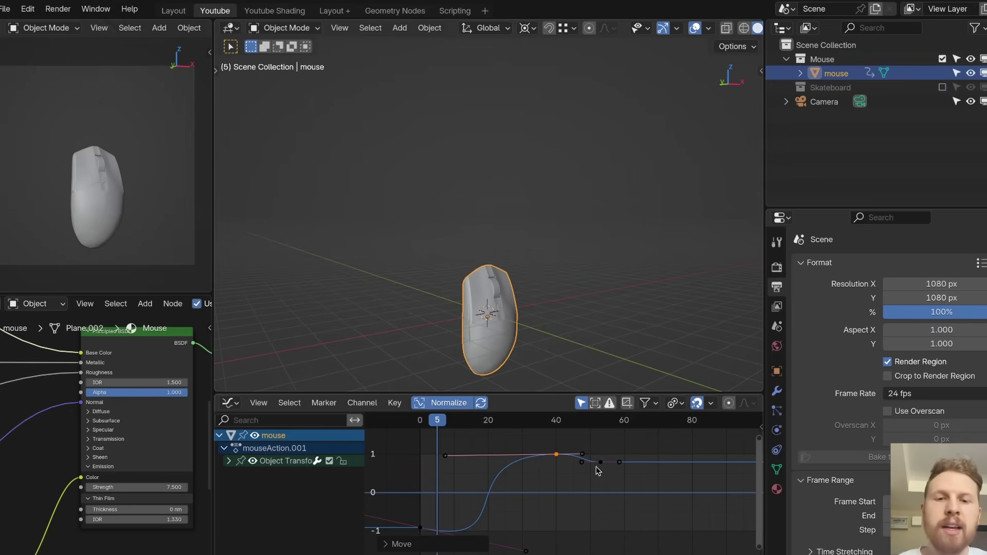
# - Move the overshoot and final keyframes together about 7 frames earlier along X and play back the faster rise
pyautogui.moveTo(532, 438); pyautogui.dragTo(652, 495)
pyautogui.moveTo(558, 509); pyautogui.dragTo(570, 503, button='middle')
pyautogui.press('g')
pyautogui.press('x')
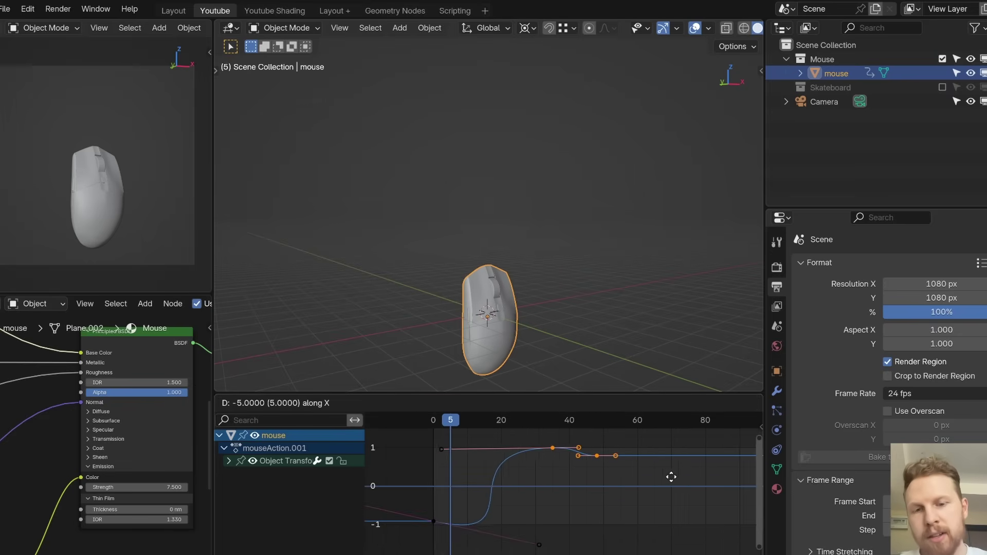
pyautogui.click(665, 475)
pyautogui.press('space')
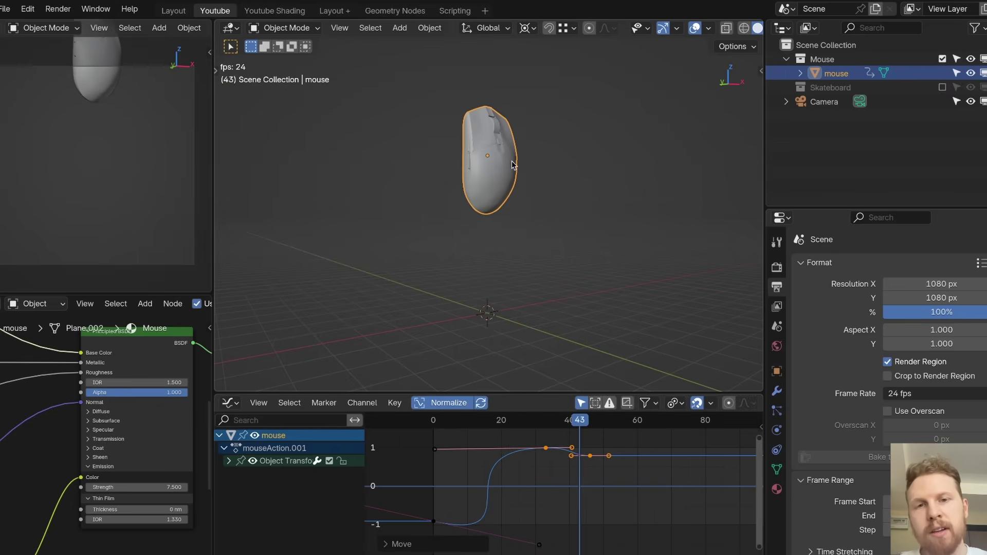
pyautogui.press('Escape')
# - Pull the frame-0 keyframe's right handle in to about frame 21 and move the overshoot keyframe's left handle to about frame 4
pyautogui.moveTo(517, 516); pyautogui.dragTo(540, 483, button='middle')
pyautogui.click(561, 511)
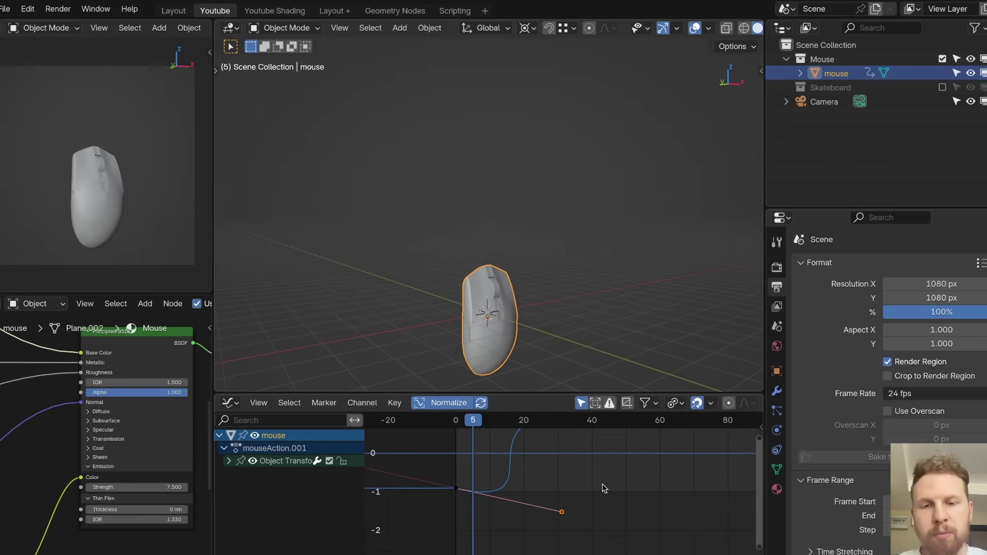
pyautogui.moveTo(618, 464); pyautogui.dragTo(618, 481, button='middle')
pyautogui.press('g')
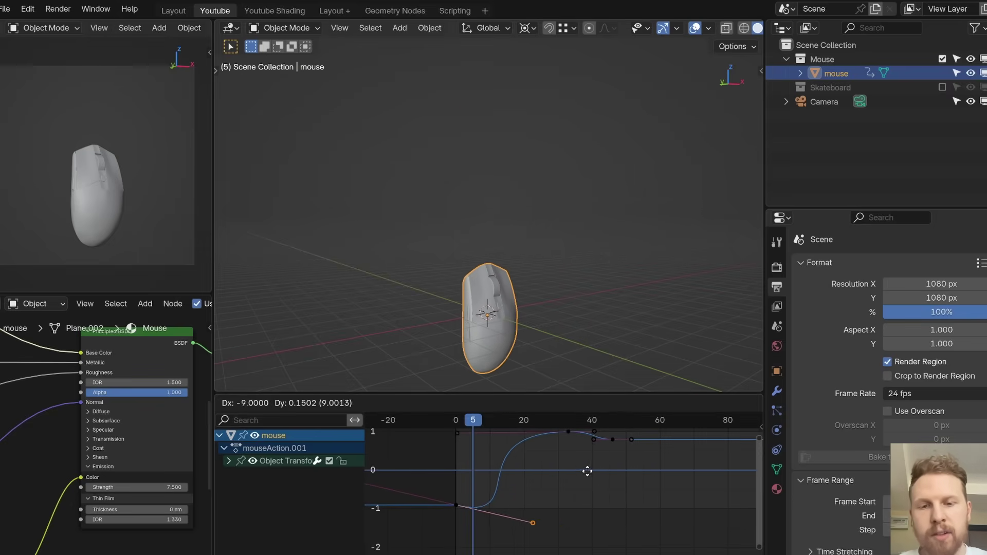
pyautogui.click(465, 455)
pyautogui.click(458, 435)
pyautogui.press('g')
pyautogui.press('x')
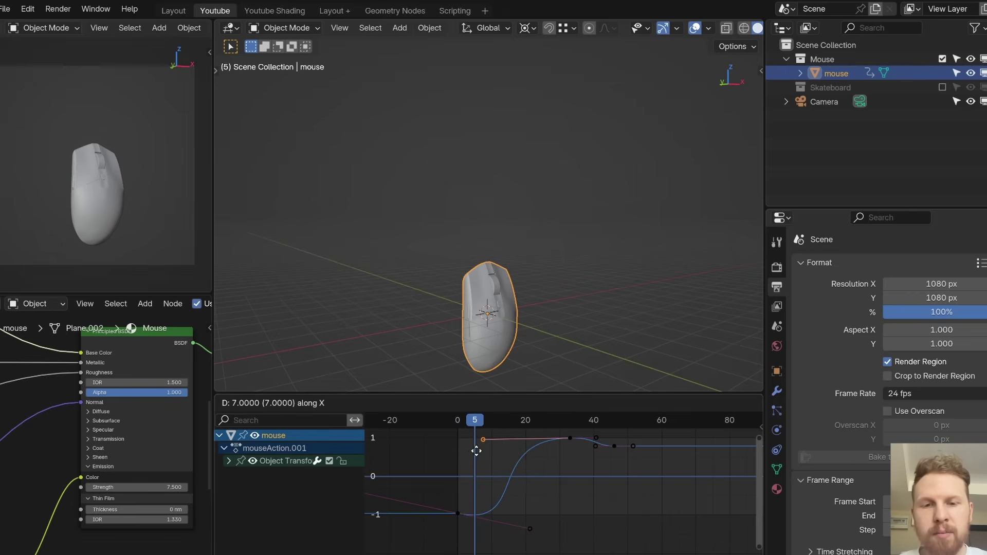
pyautogui.click(464, 448)
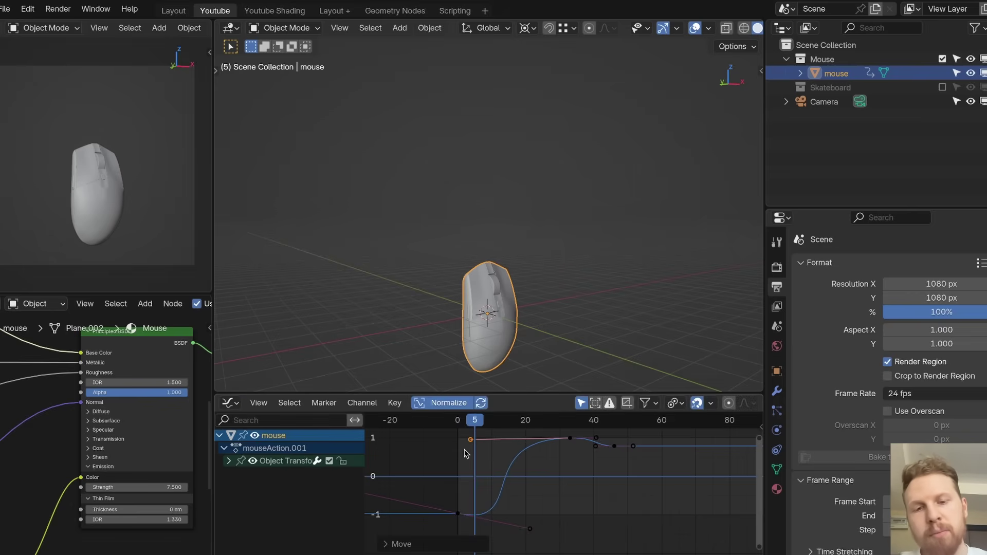
# - Extend the frame-0 keyframe's right handle to about frame 24 and play back the animation from frame 0
pyautogui.moveTo(514, 515); pyautogui.dragTo(546, 550)
pyautogui.press('space')
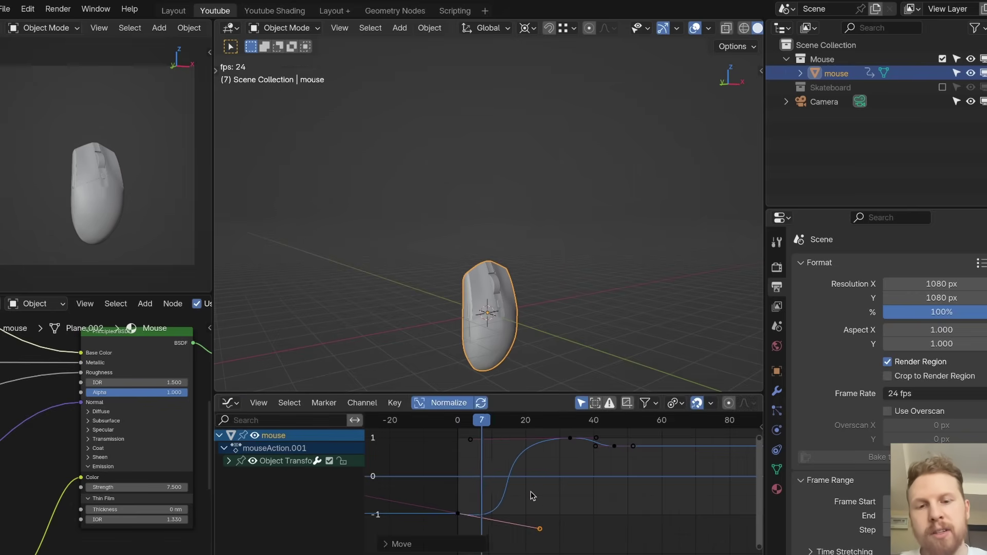
pyautogui.press('Escape')
pyautogui.click(457, 420)
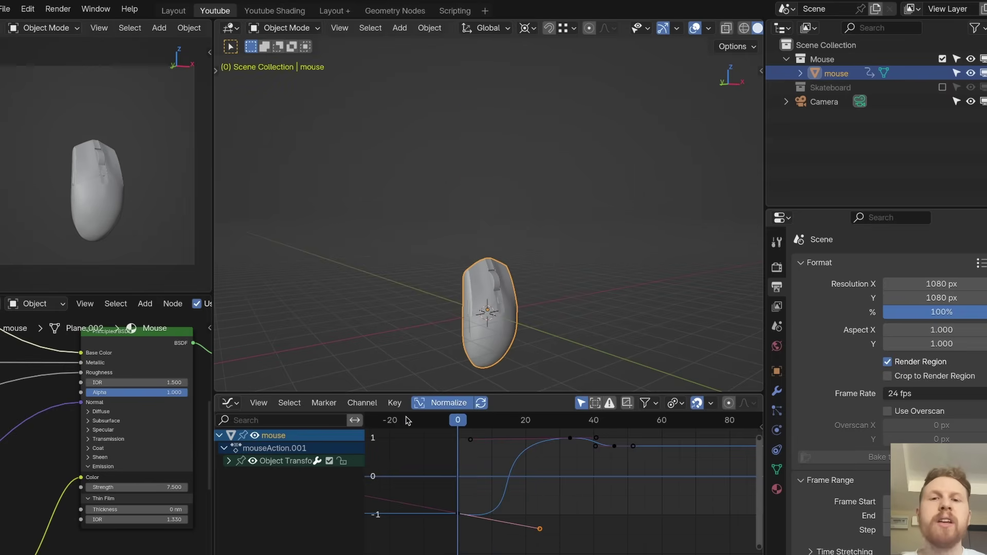
pyautogui.press('space')
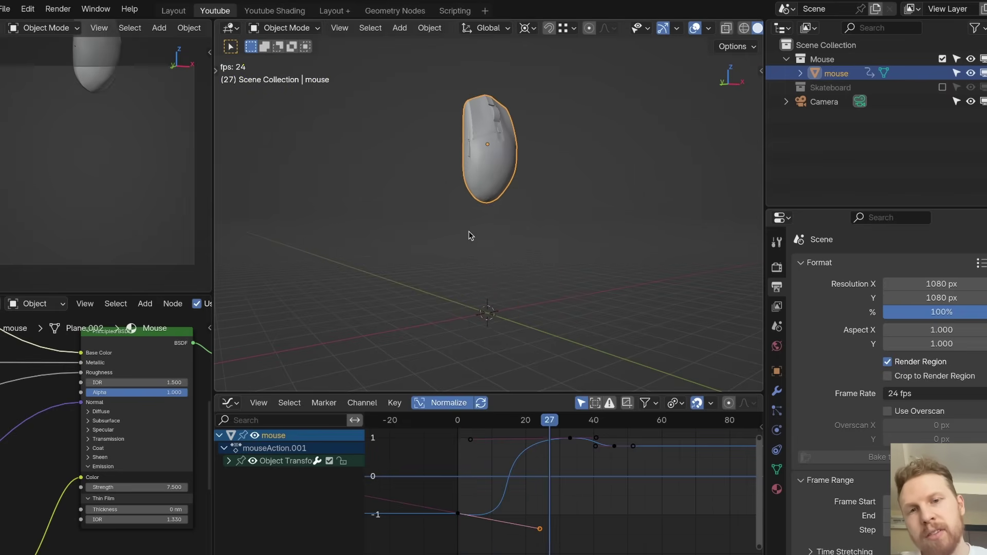
pyautogui.press('Escape')
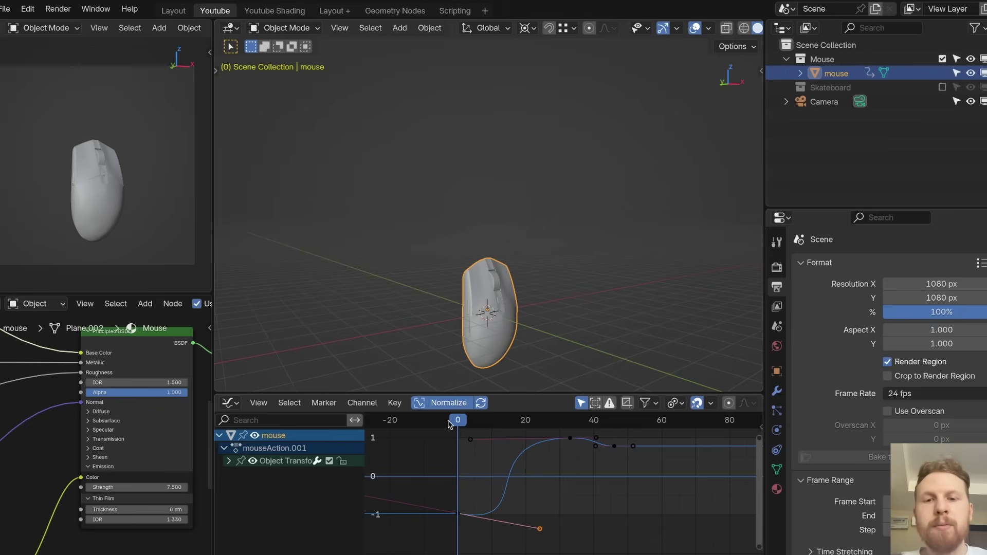
pyautogui.press('space')
pyautogui.press('Escape')
# - Shift the overshoot keyframe's left handle along X and play back the adjusted easing
pyautogui.click(469, 440)
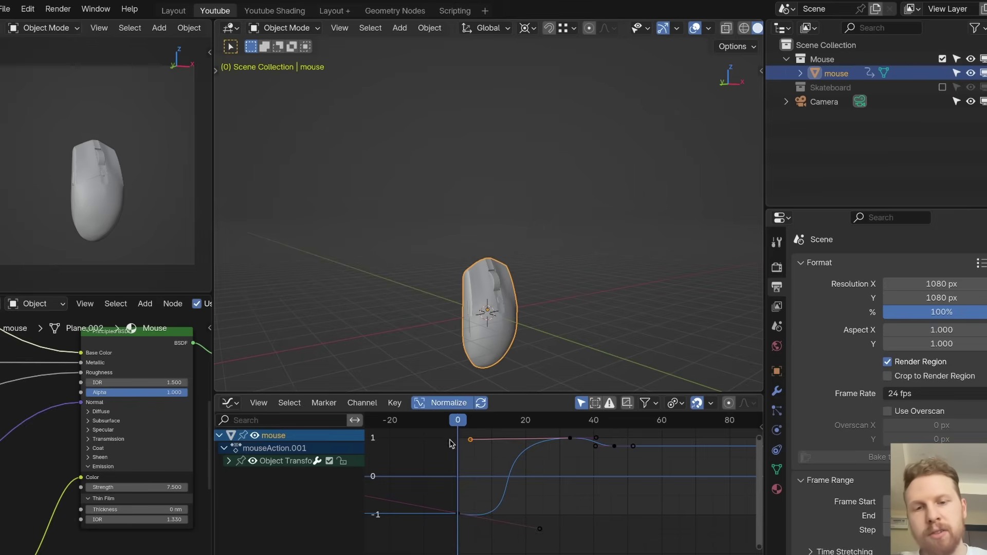
pyautogui.press('g')
pyautogui.press('x')
pyautogui.click(442, 438)
pyautogui.press('space')
pyautogui.press('Escape')
# - Tighten the timing by moving the overshoot keyframe to frame 28 and the final keyframe to frame 42
pyautogui.click(613, 448)
pyautogui.press('g')
pyautogui.press('x')
pyautogui.click(599, 452)
# - Switch the viewport to the camera view and replay the mouse's rise to review the anticipation and overshoot
pyautogui.press('space')
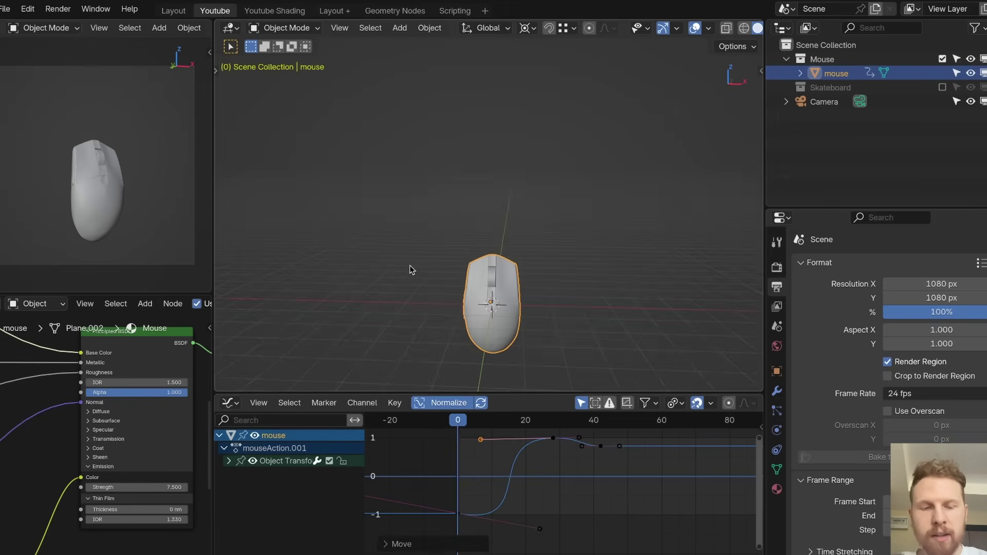
pyautogui.press('KP_0')
pyautogui.press('space')
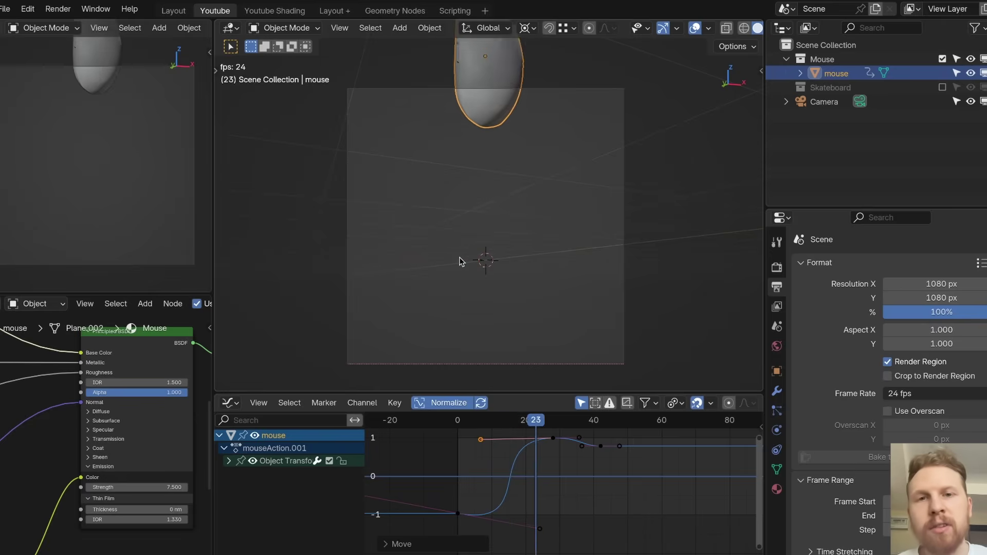
pyautogui.press('Escape')
pyautogui.press('space')
pyautogui.press('Escape')
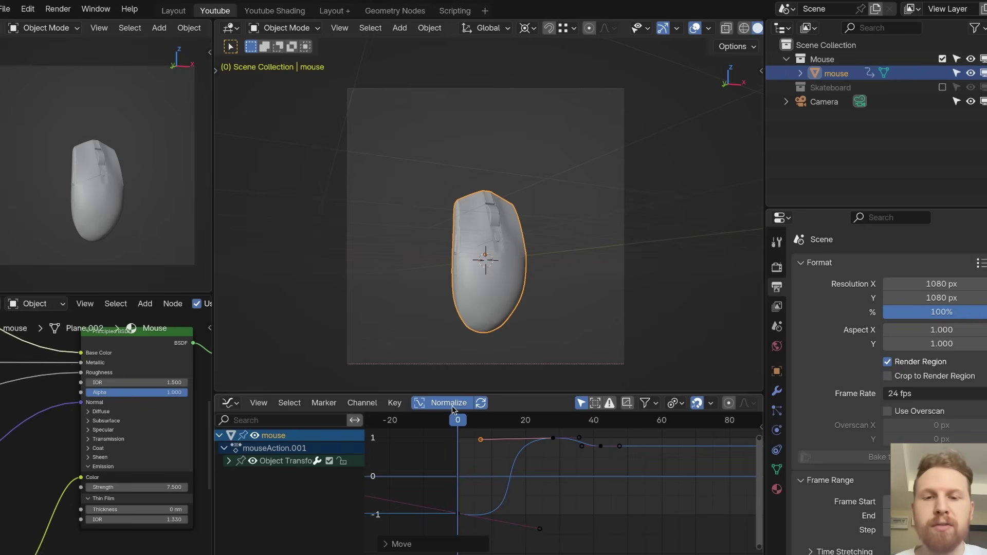
pyautogui.press('space')
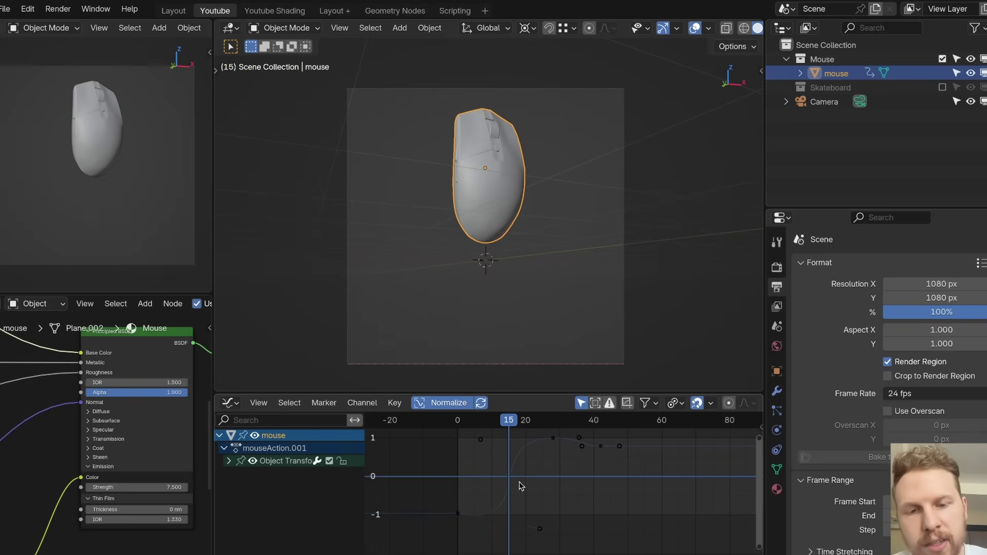
# - Scrub the mouse's rise from frame 0 through frames 16 and 17 to examine the fastest part of the movement
pyautogui.hotkey('shift', 'Left')
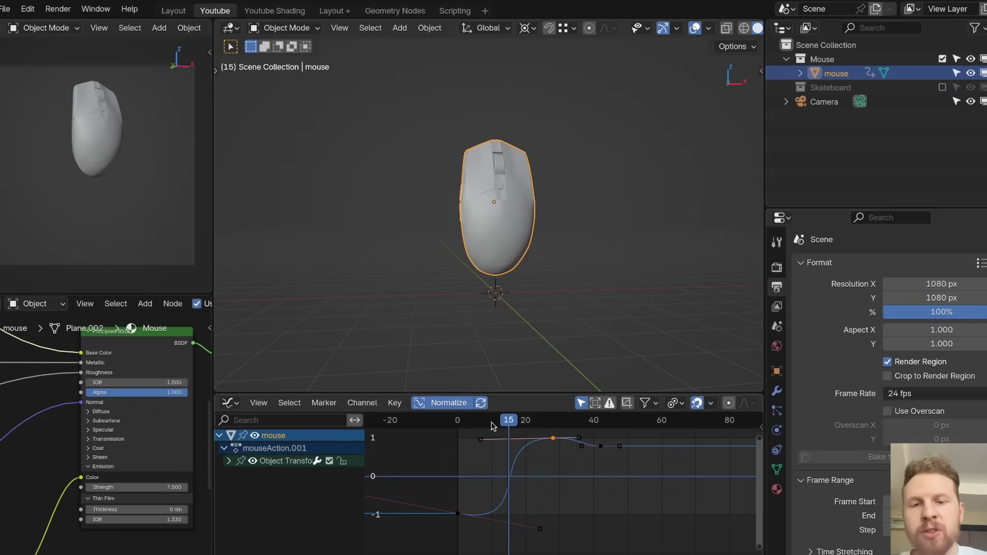
pyautogui.moveTo(494, 423); pyautogui.dragTo(512, 432)
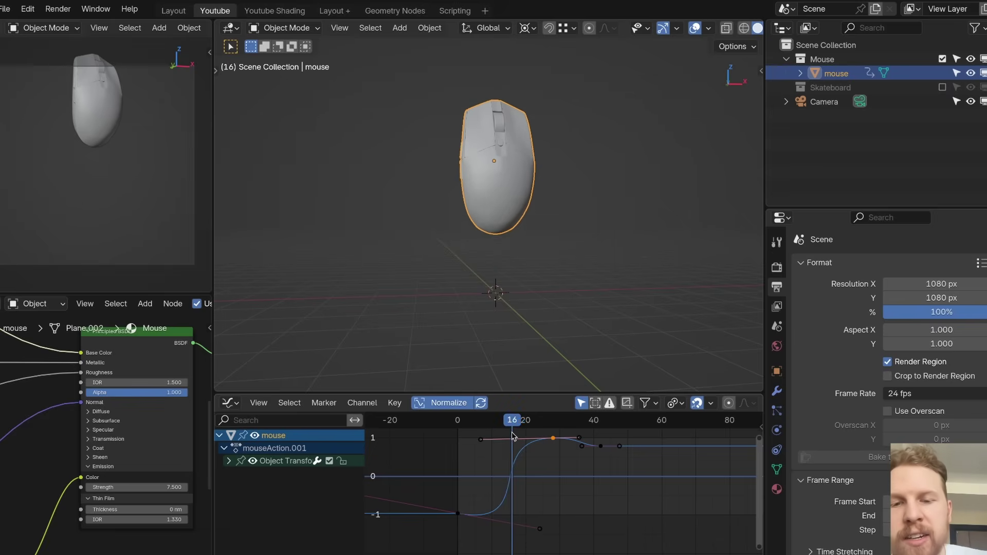
pyautogui.click(544, 475)
pyautogui.moveTo(543, 474); pyautogui.dragTo(507, 494)
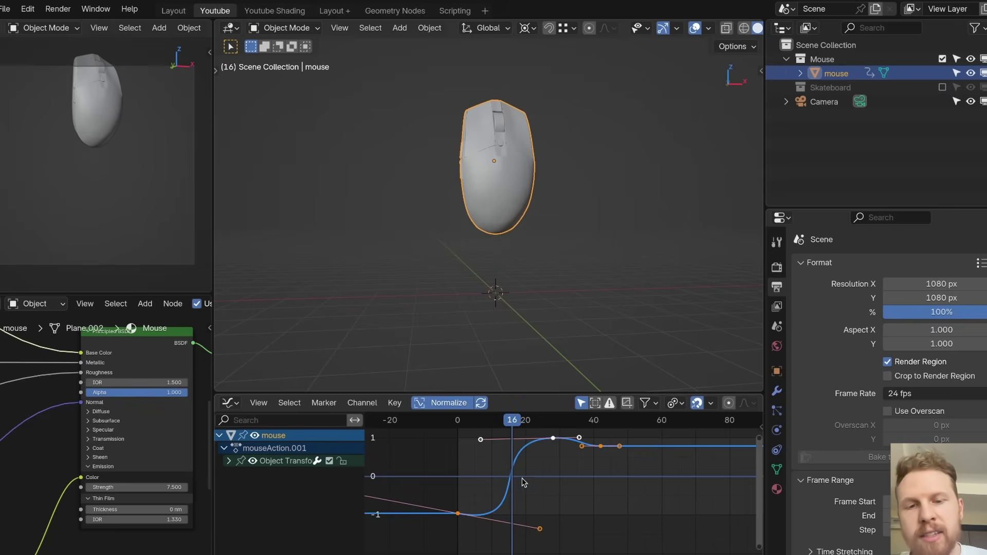
pyautogui.hotkey('shift', 'Left')
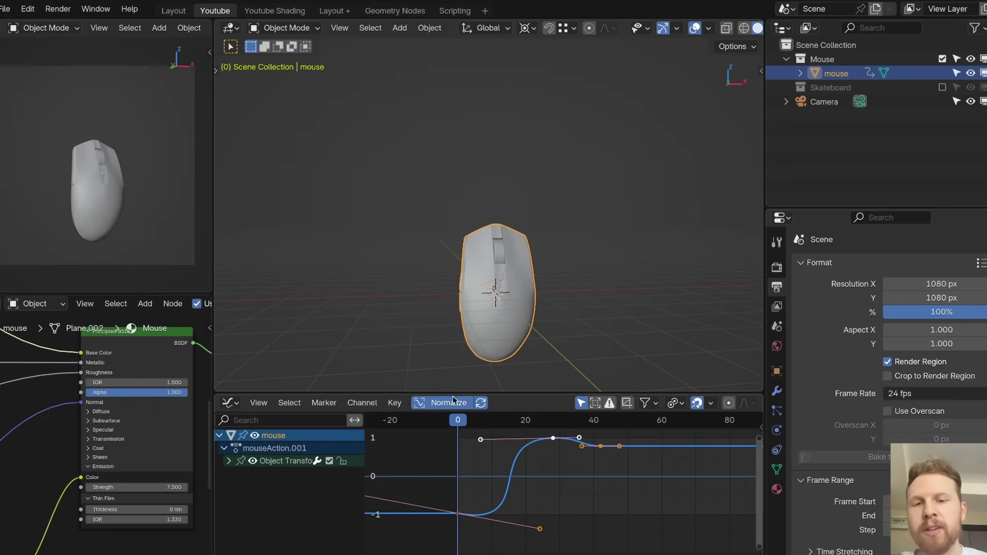
pyautogui.moveTo(445, 258); pyautogui.dragTo(483, 298, button='middle')
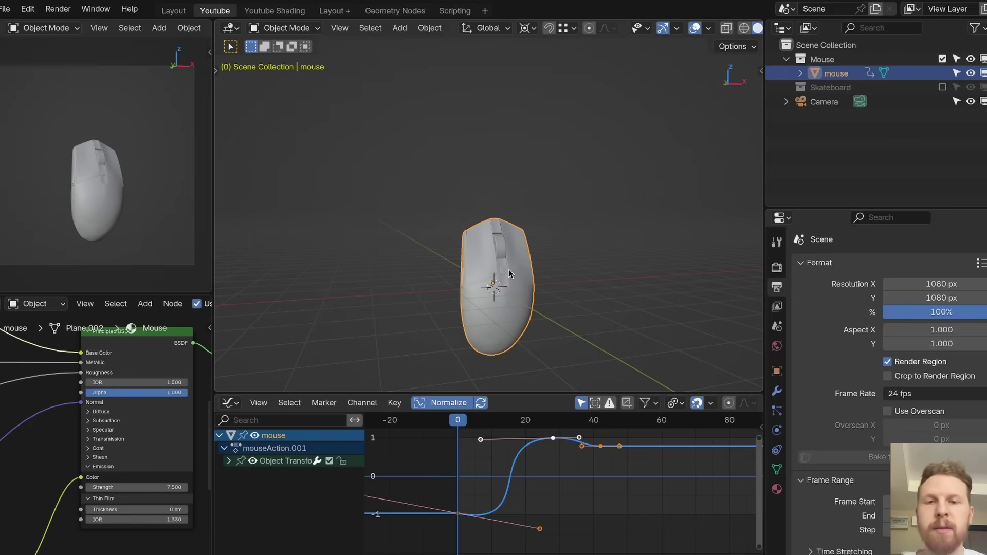
pyautogui.keyDown('shift'); pyautogui.moveTo(535, 306); pyautogui.dragTo(534, 278, button='middle'); pyautogui.keyUp('shift')
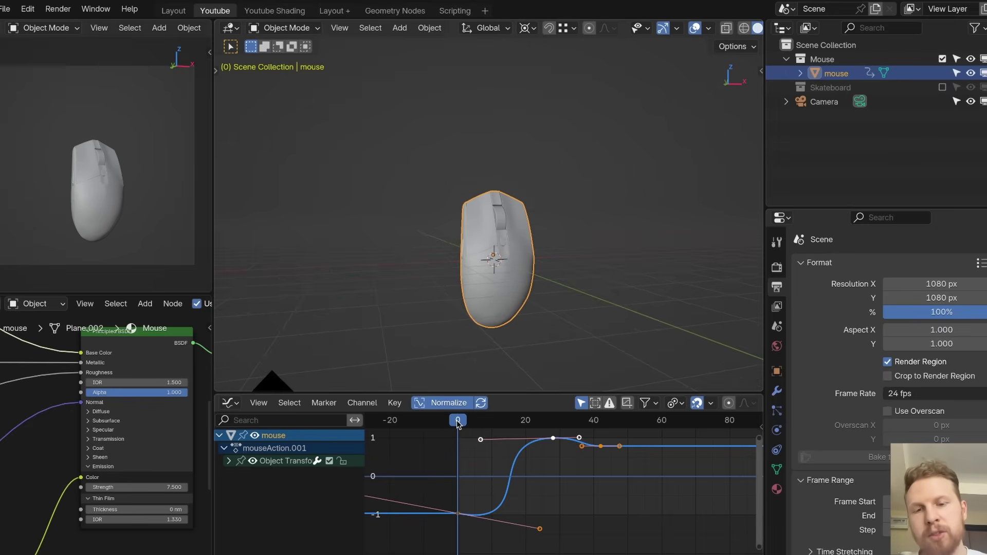
pyautogui.moveTo(457, 423); pyautogui.dragTo(514, 441)
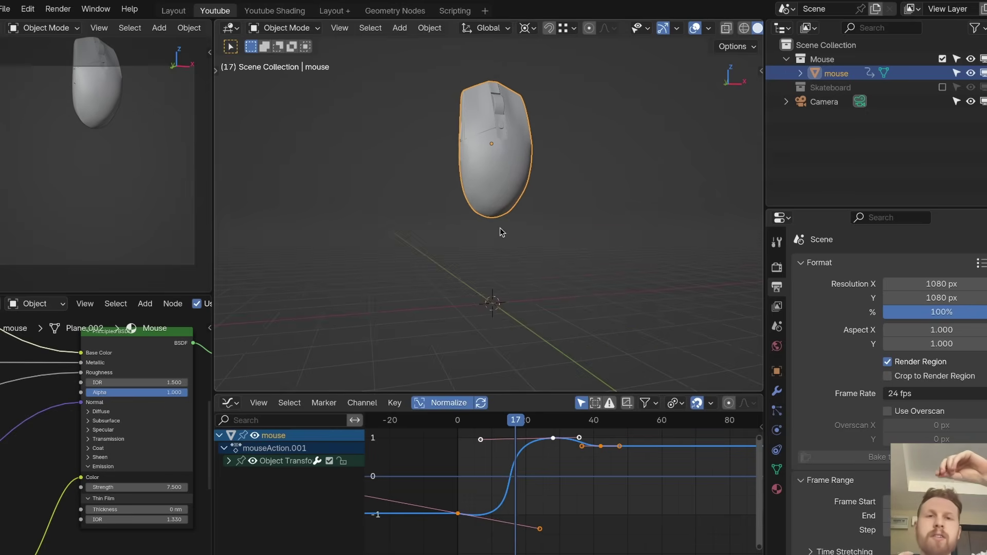
pyautogui.keyDown('shift'); pyautogui.moveTo(544, 183); pyautogui.dragTo(546, 237, button='middle'); pyautogui.keyUp('shift')
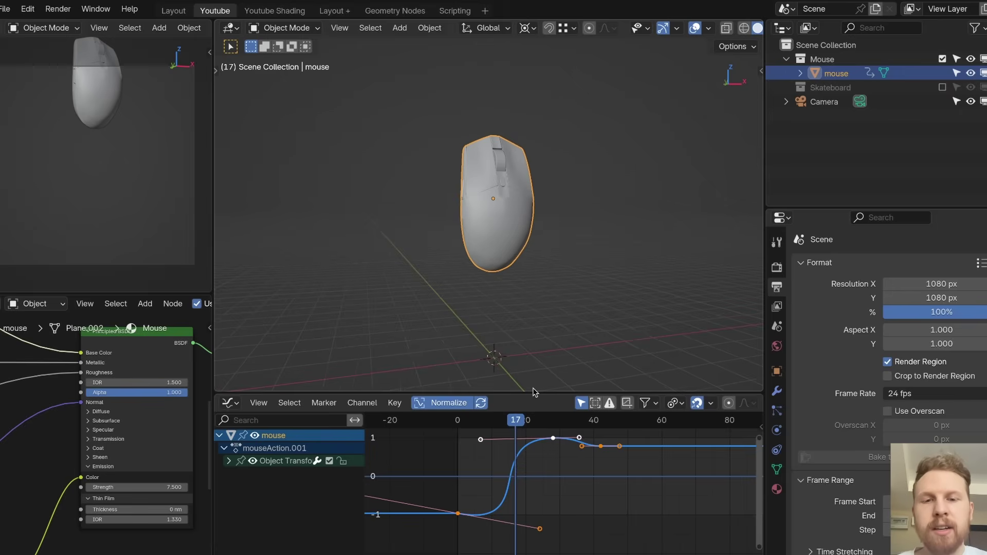
pyautogui.moveTo(522, 417); pyautogui.dragTo(546, 428)
pyautogui.keyDown('shift'); pyautogui.moveTo(512, 207); pyautogui.dragTo(512, 252, button='middle'); pyautogui.keyUp('shift')
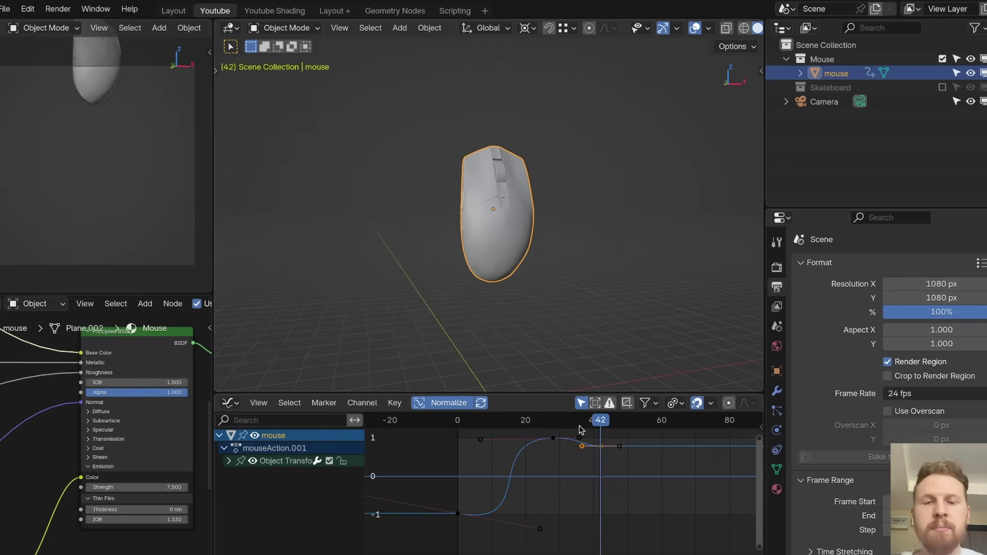
# - Insert keyframes on the mouse at frames 42, 28 and 0
pyautogui.moveTo(597, 425); pyautogui.dragTo(604, 430)
pyautogui.click(603, 430)
pyautogui.click(601, 427)
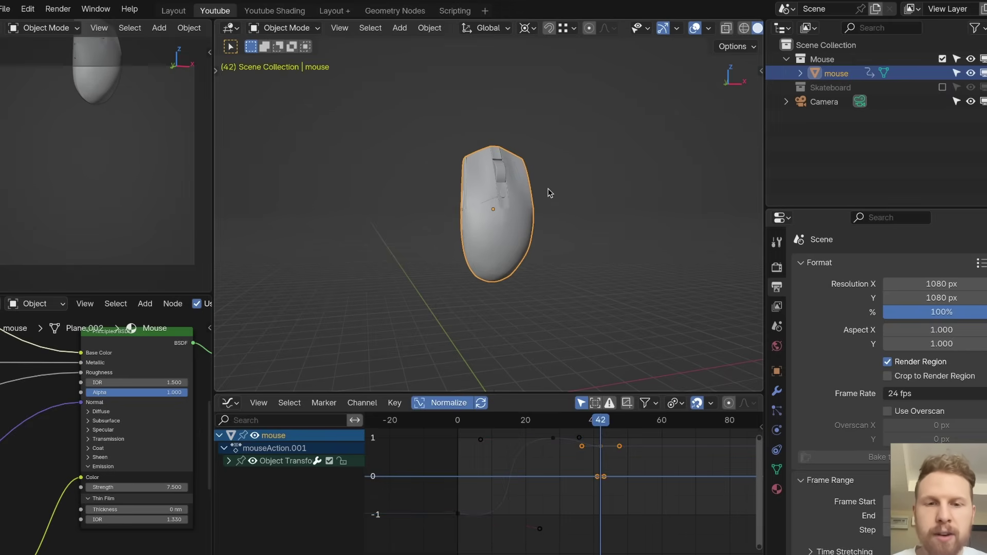
pyautogui.press('i')
pyautogui.click(477, 412)
pyautogui.hotkey('shift', 'Left')
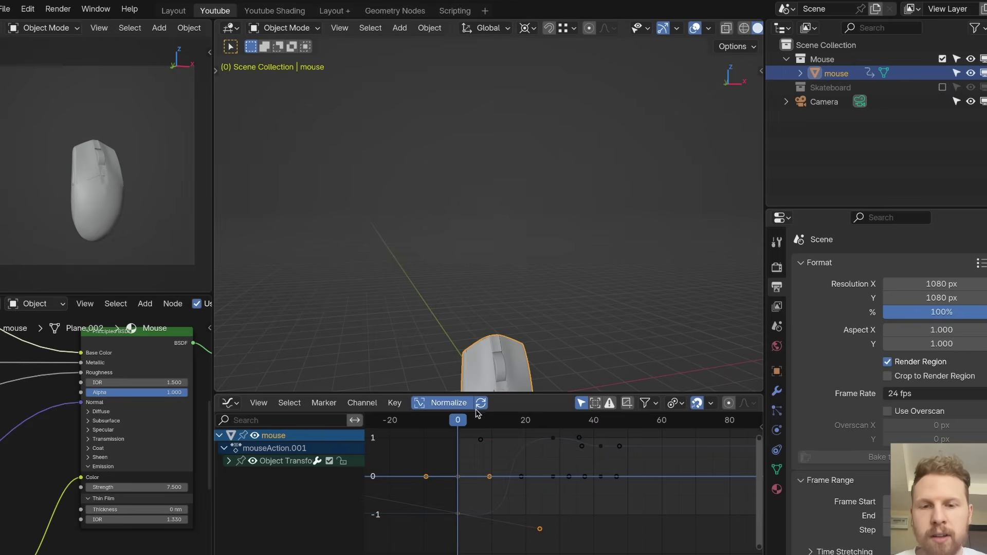
# - Insert another mouse keyframe at frame 9 and move the playhead to frame 16
pyautogui.moveTo(477, 417)
pyautogui.mouseDown()
pyautogui.moveTo(498, 424)
pyautogui.moveTo(483, 424)
pyautogui.mouseUp()
pyautogui.scroll(1, 493, 427)
pyautogui.scroll(3, 501, 509)
pyautogui.moveTo(508, 520)
pyautogui.mouseDown(button='middle')
pyautogui.moveTo(506, 480)
pyautogui.moveTo(510, 515)
pyautogui.mouseUp(button='middle')
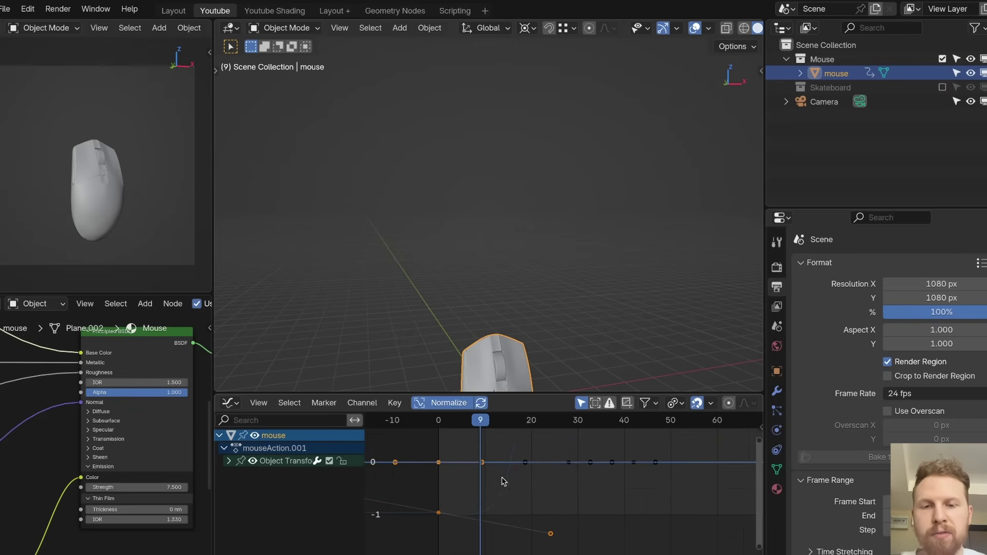
pyautogui.press('a')
pyautogui.scroll(-1, 506, 488)
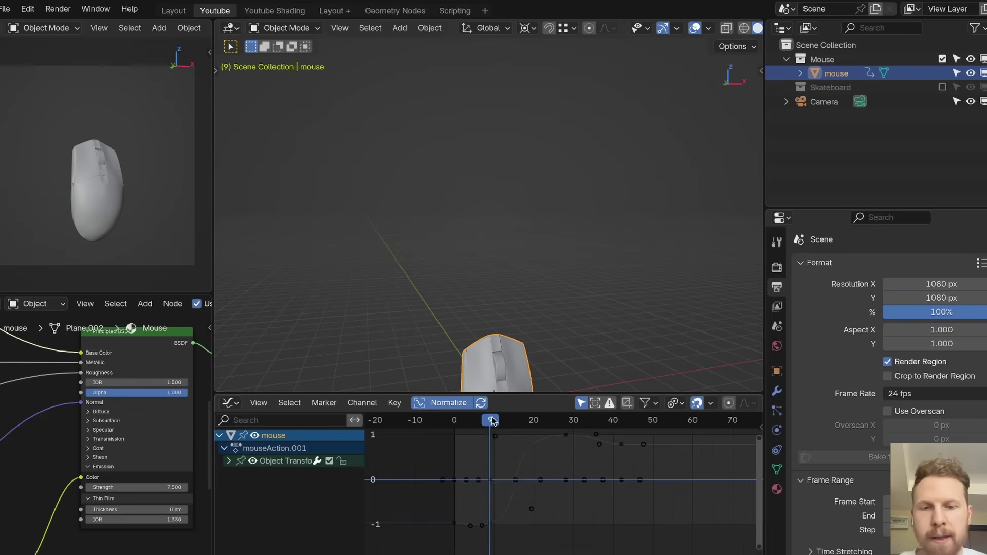
pyautogui.moveTo(490, 423); pyautogui.dragTo(516, 426)
pyautogui.keyDown('shift'); pyautogui.moveTo(635, 290); pyautogui.dragTo(630, 238, button='middle'); pyautogui.keyUp('shift')
pyautogui.press('s')
pyautogui.hotkey('shift', 'z')
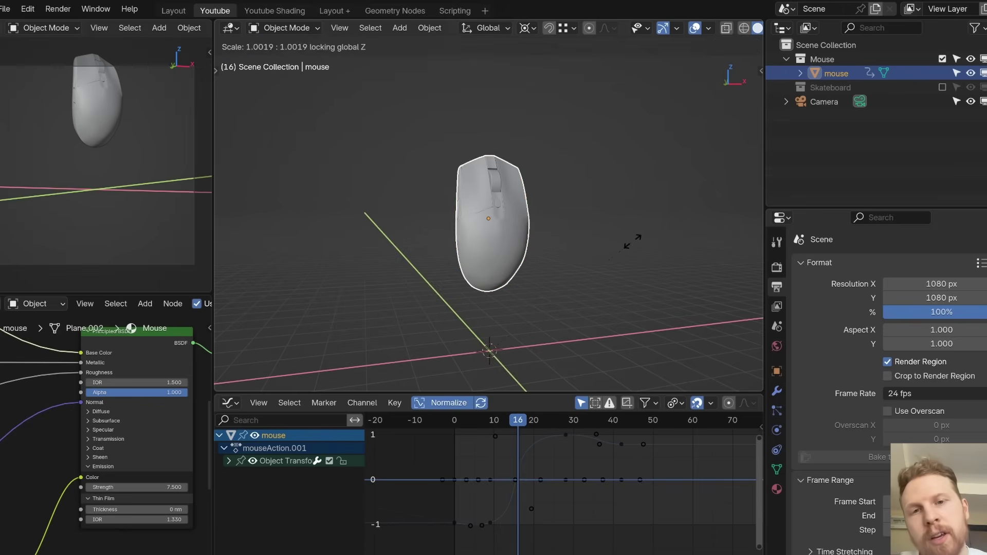
pyautogui.rightClick(621, 249)
# - Set the transform pivot to Bounding Box Center and narrow the mouse to about 0.727 on X and Y
pyautogui.click(528, 28)
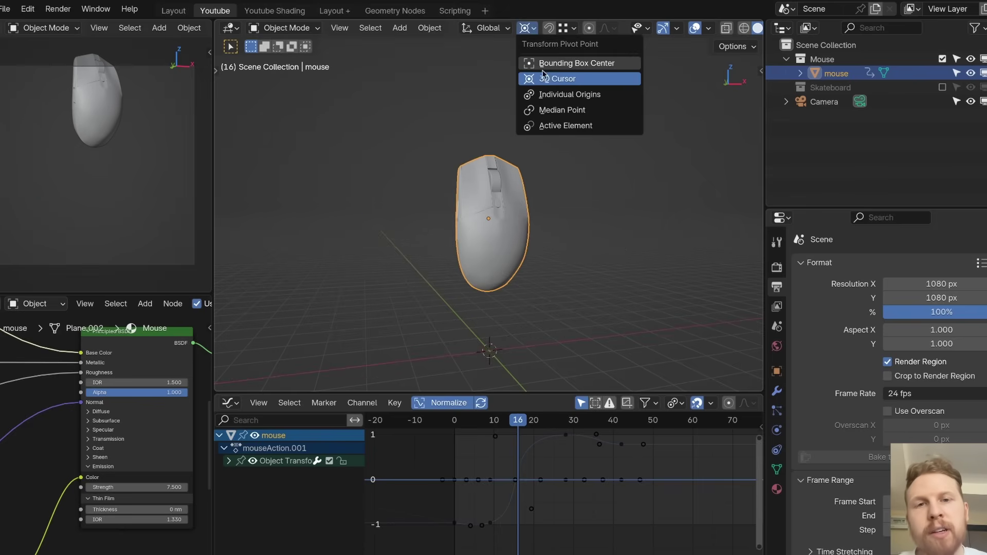
pyautogui.click(601, 67)
pyautogui.press('s')
pyautogui.hotkey('shift', 'z')
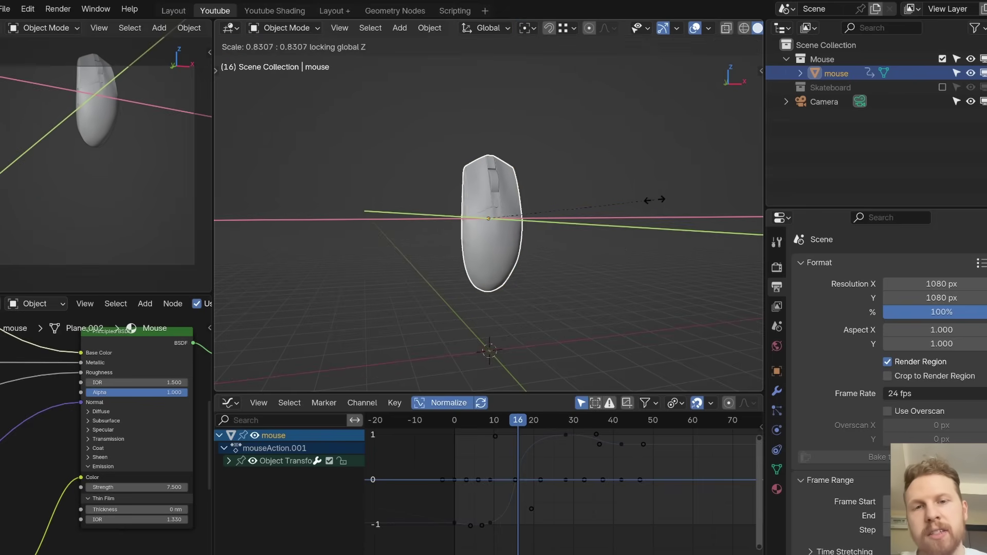
pyautogui.click(596, 213)
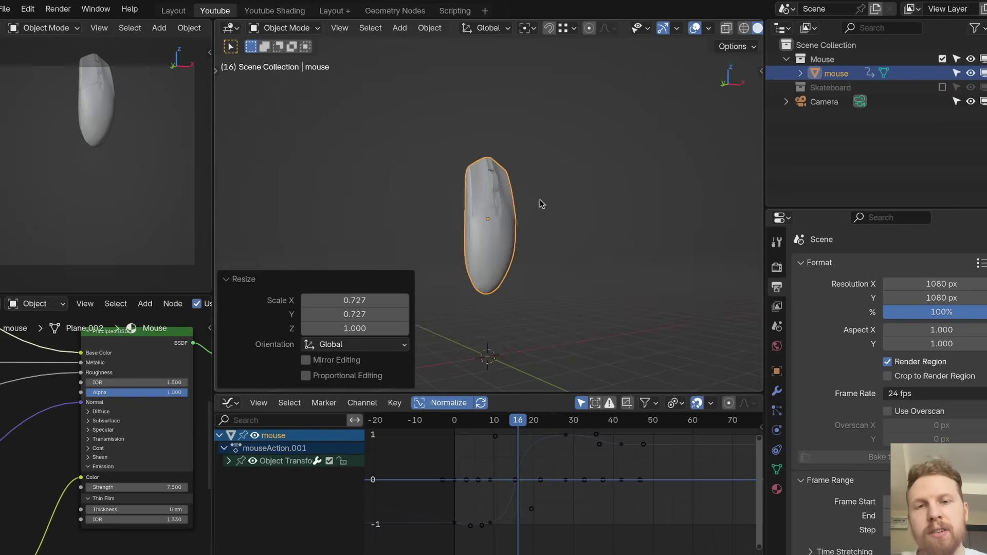
# - Stretch the mouse slightly along Z, keyframe it at frame 16, and play back the animation
pyautogui.press('s')
pyautogui.press('z')
pyautogui.click(601, 206)
pyautogui.press('i')
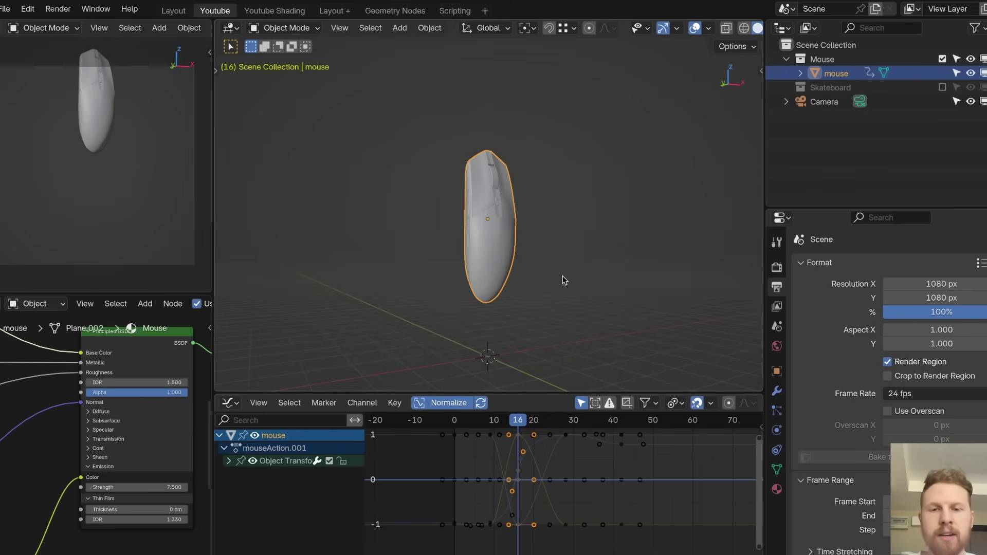
pyautogui.press('space')
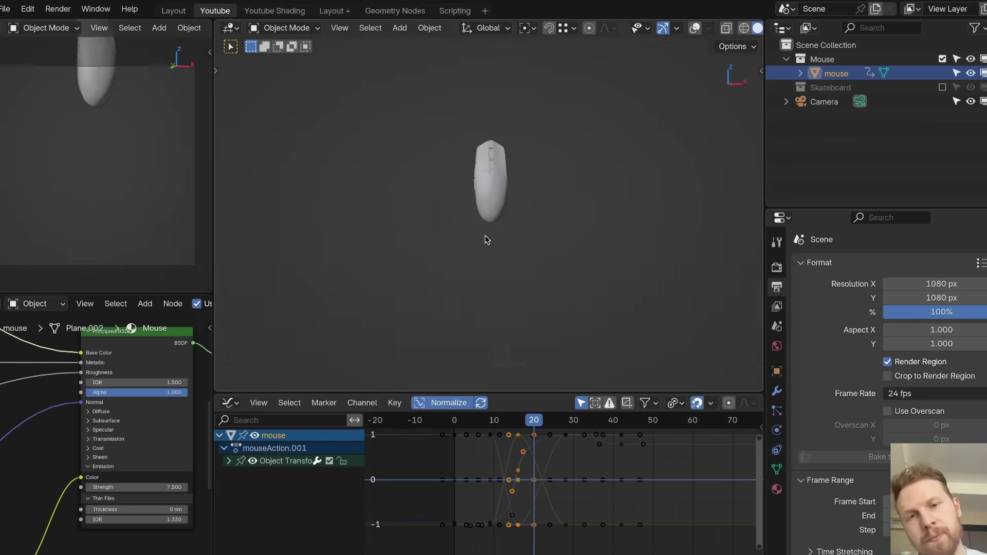
pyautogui.press('Escape')
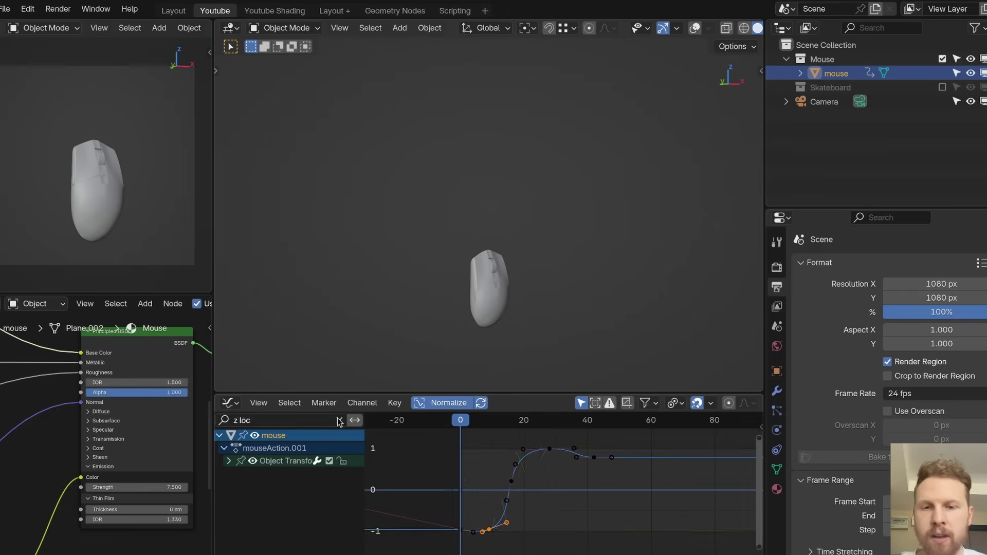
# - Clear the channel filter and compress all the mouse's keyframes along X around a changed Graph Editor pivot point
pyautogui.click(341, 421)
pyautogui.press('a')
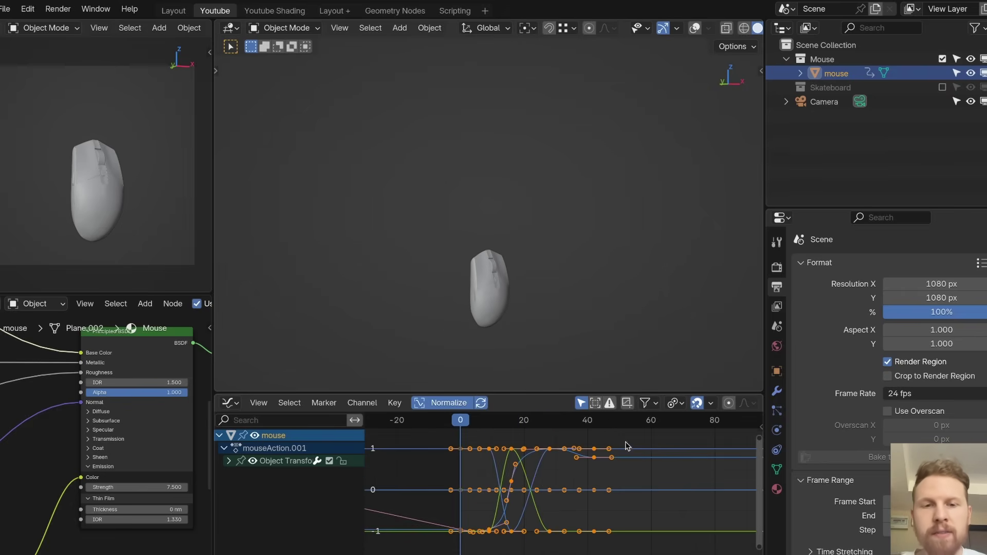
pyautogui.click(674, 403)
pyautogui.click(705, 419)
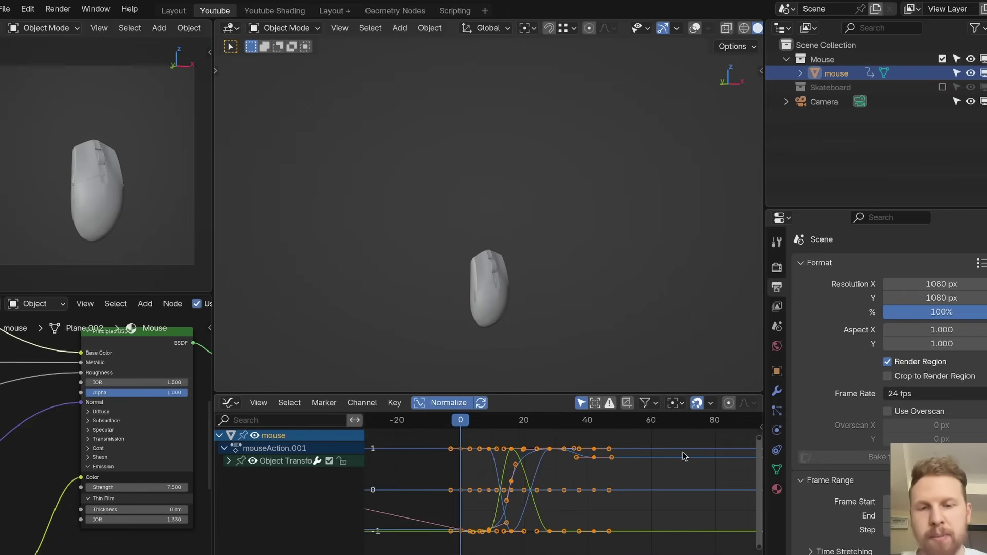
pyautogui.press('s')
pyautogui.press('x')
pyautogui.click(645, 469)
# - Shift all the keyframes earlier along X so the first sits at about frame 1, and return to frame 0
pyautogui.press('g')
pyautogui.press('x')
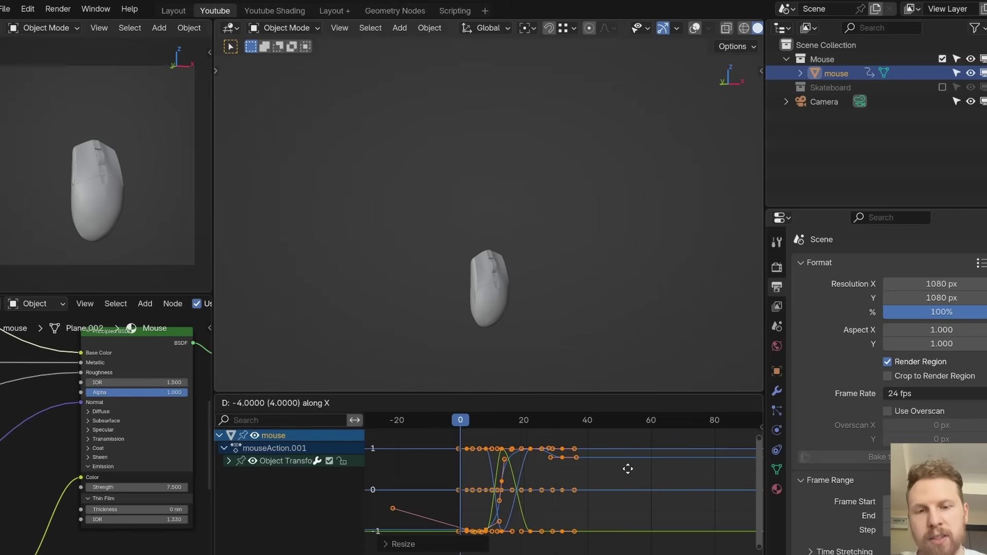
pyautogui.click(625, 469)
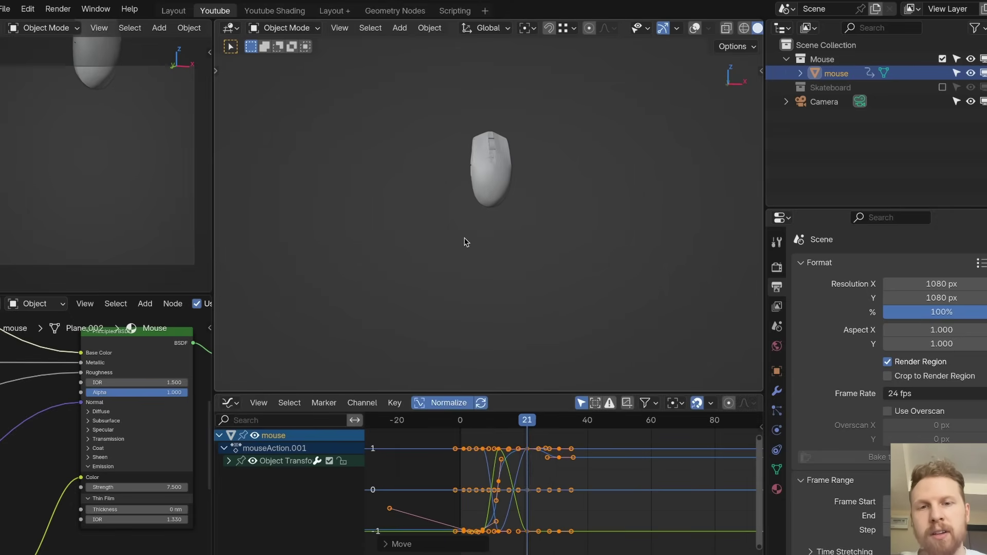
pyautogui.hotkey('shift', 'Left')
# - Filter the animation channels by "scale" and move the playhead to the keyframe at frame 7
pyautogui.click(265, 420)
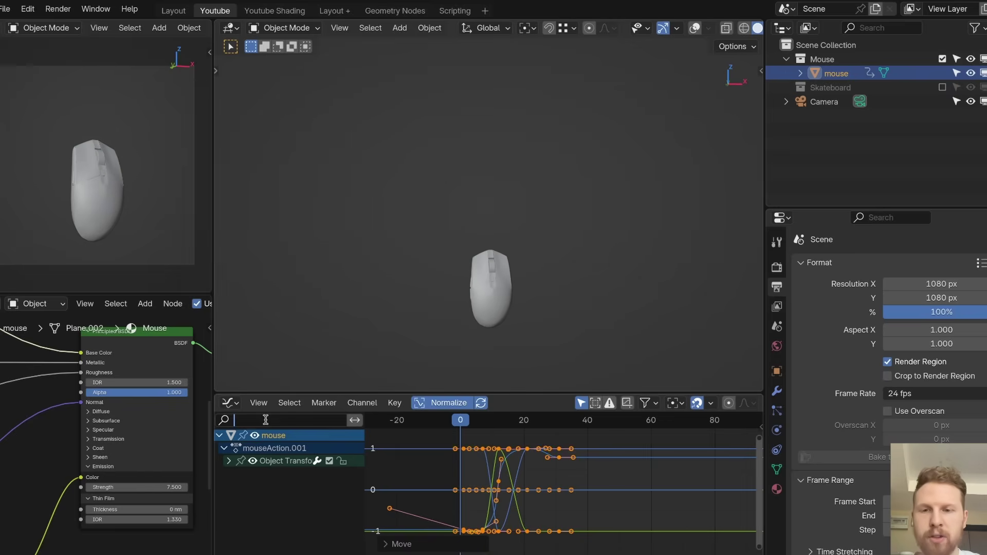
pyautogui.write('scale')
pyautogui.keyDown('ctrl'); pyautogui.moveTo(486, 489); pyautogui.dragTo(435, 491, button='middle'); pyautogui.keyUp('ctrl')
pyautogui.click(545, 493)
pyautogui.moveTo(545, 492); pyautogui.dragTo(580, 486, button='middle')
pyautogui.moveTo(459, 420); pyautogui.dragTo(695, 551)
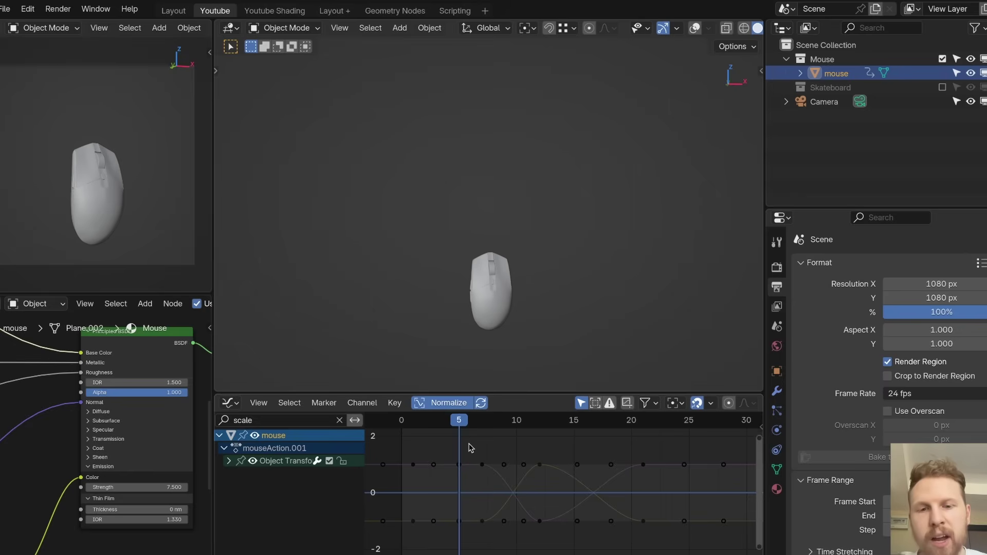
pyautogui.click(569, 443)
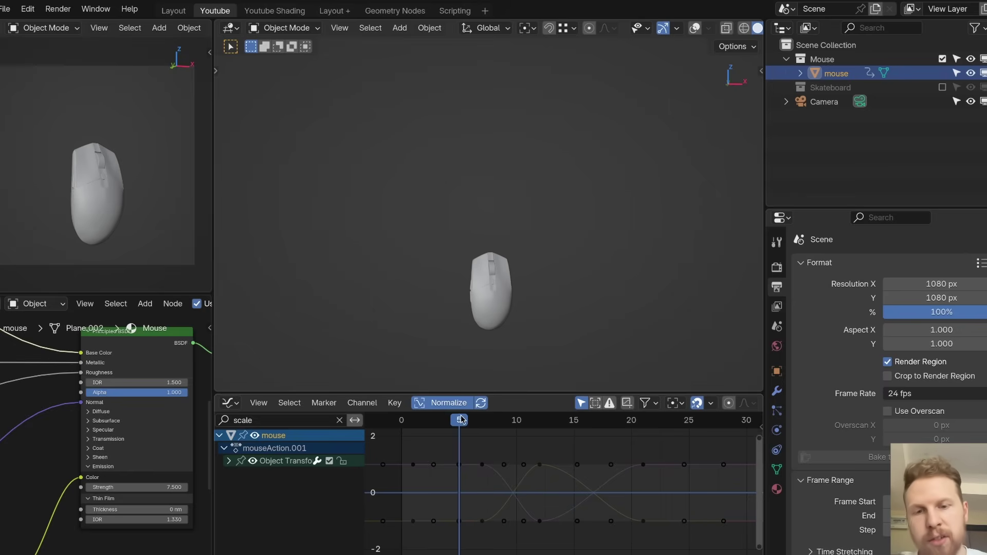
pyautogui.moveTo(455, 420); pyautogui.dragTo(488, 461)
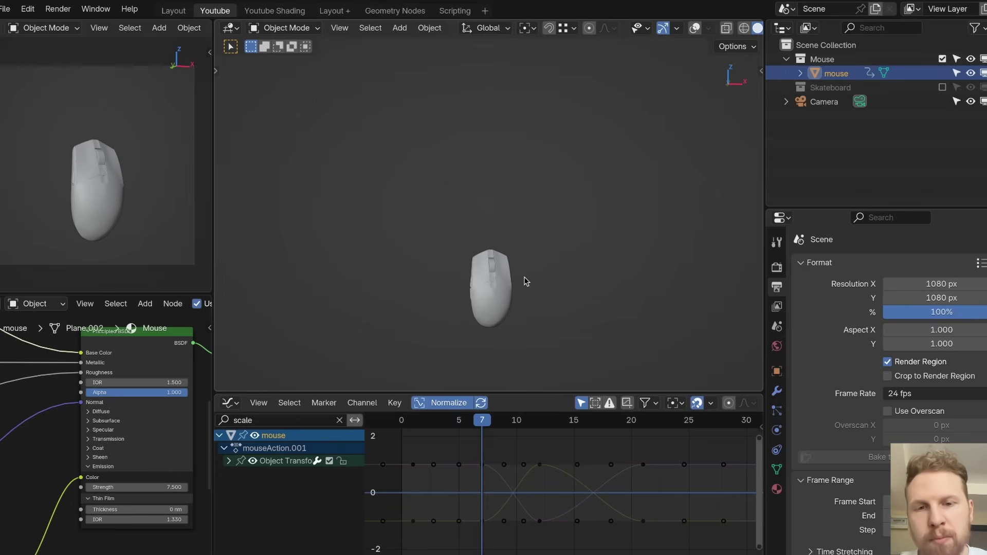
# - Squash the mouse at frame 7 by scaling X and Y to about 1.206 and shortening Z, and insert a keyframe
pyautogui.hotkey('shift', 'alt', 'z')
pyautogui.press('s')
pyautogui.hotkey('shift', 'z')
pyautogui.click(601, 249)
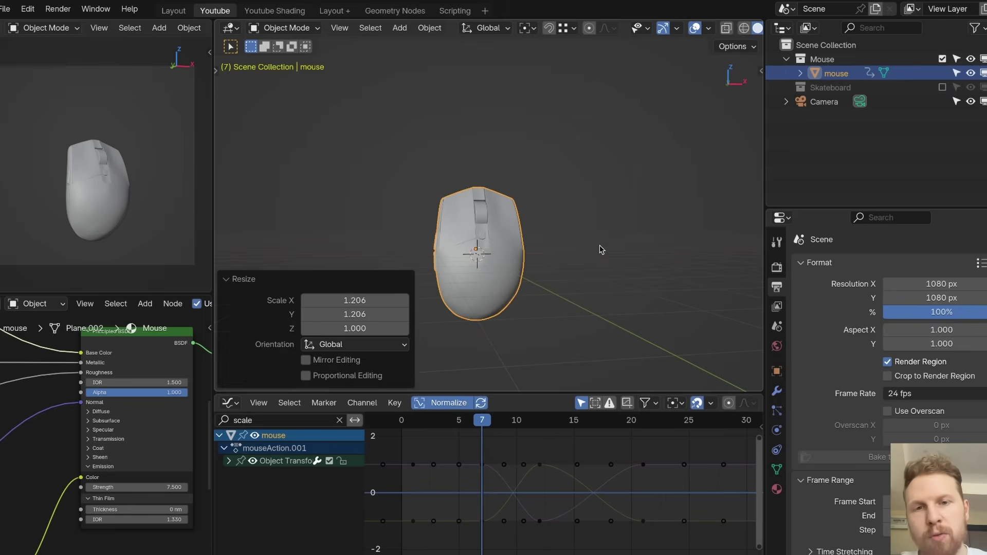
pyautogui.press('s')
pyautogui.press('z')
pyautogui.click(621, 258)
pyautogui.press('i')
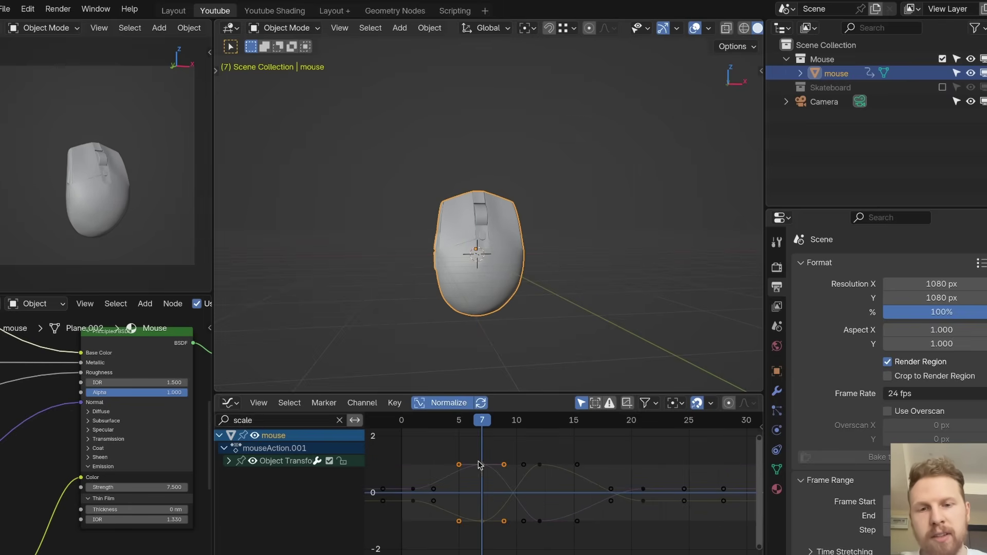
# - Move the stretch pose's scale keyframes from frame 12 to frame 9
pyautogui.moveTo(482, 422); pyautogui.dragTo(486, 450)
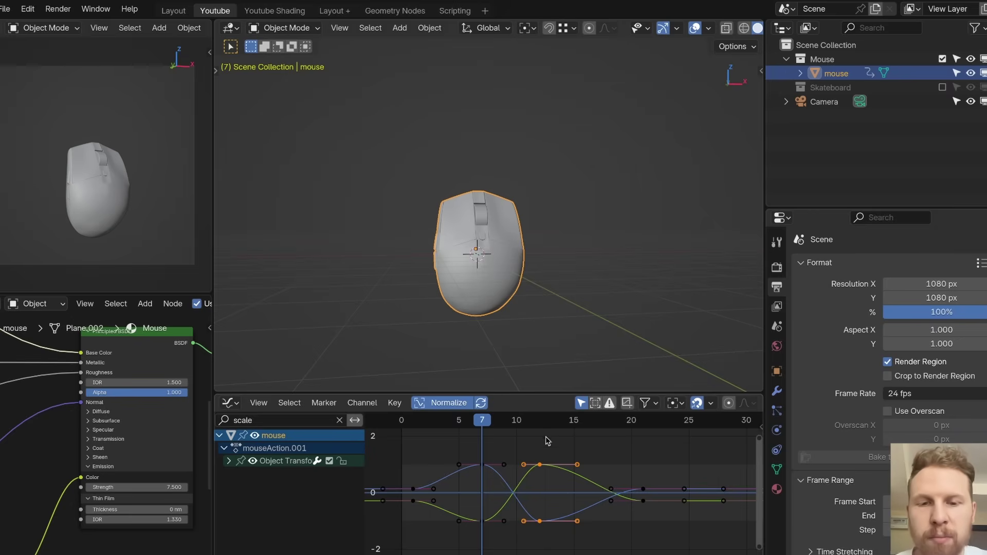
pyautogui.moveTo(518, 434); pyautogui.dragTo(539, 431)
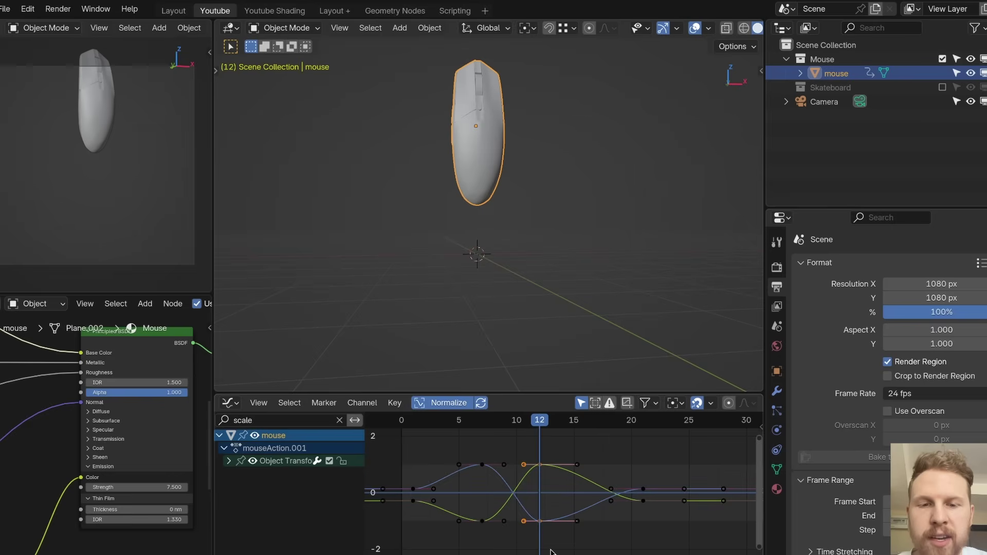
pyautogui.press('g')
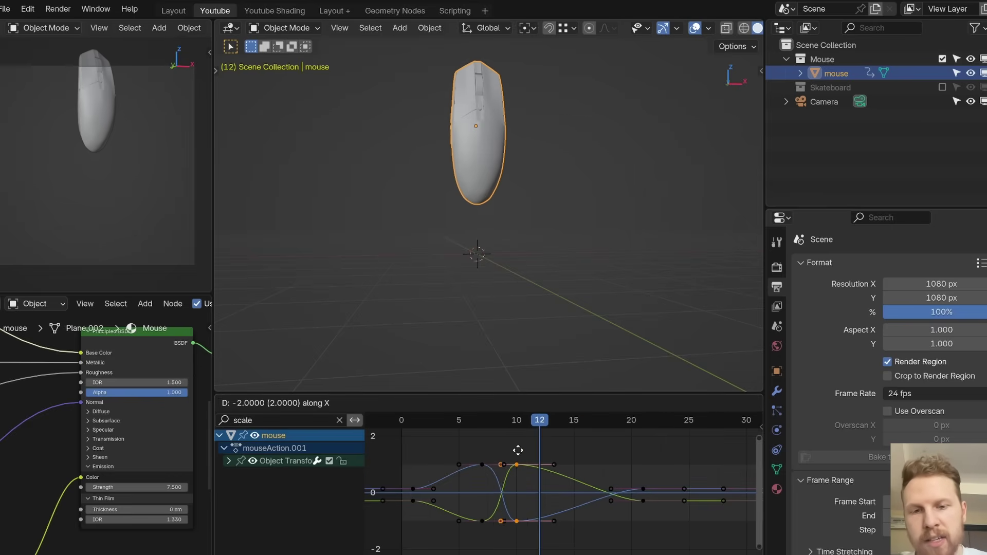
pyautogui.click(502, 452)
pyautogui.click(482, 431)
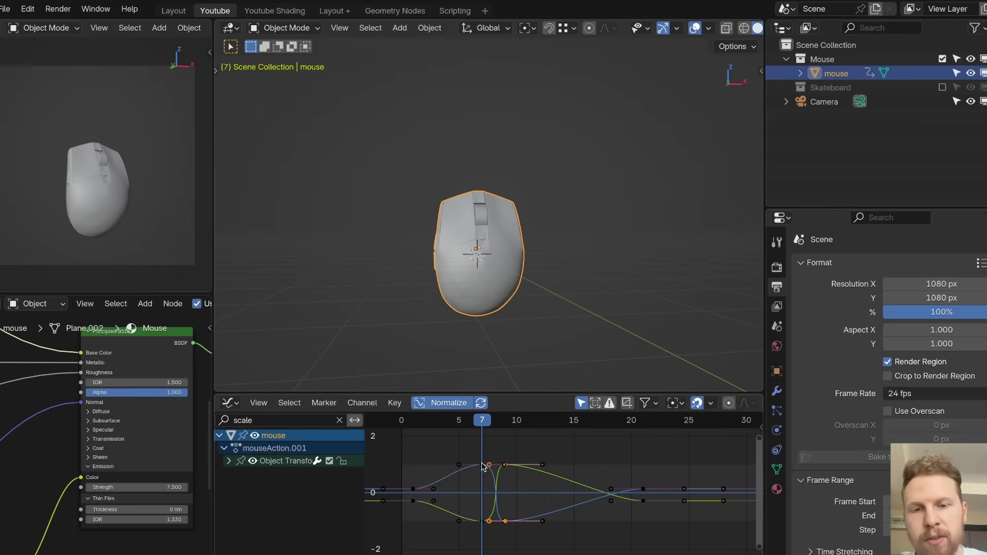
# - Select the squash keyframes at frame 7 and play back the animation to review the squash and stretch
pyautogui.moveTo(469, 439); pyautogui.dragTo(498, 526)
pyautogui.scroll(-3, 525, 253)
pyautogui.press('space')
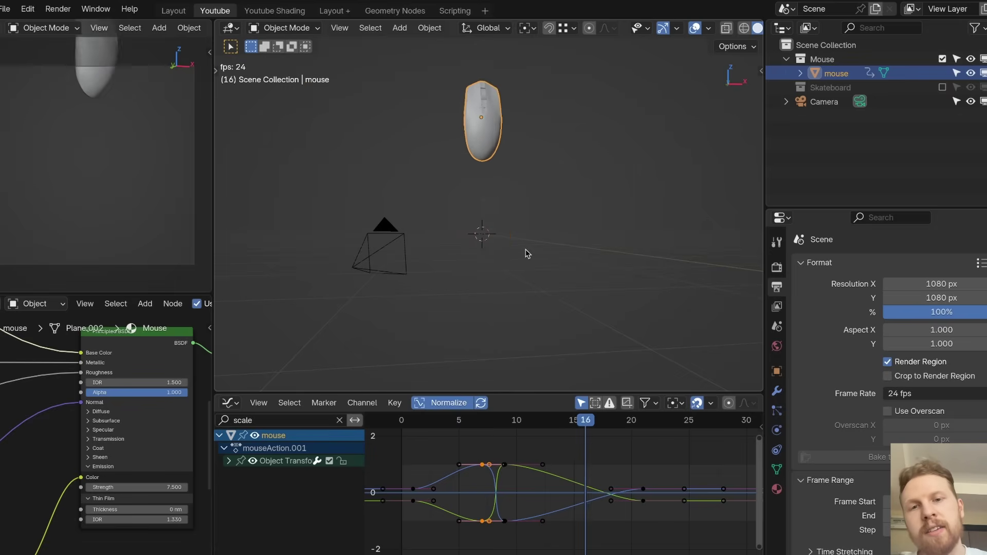
# - Stop the playback and move the stretch pose's scale keyframes to frame 10
pyautogui.press('Escape')
pyautogui.moveTo(497, 445); pyautogui.dragTo(536, 537)
pyautogui.press('g')
pyautogui.press('x')
pyautogui.click(544, 540)
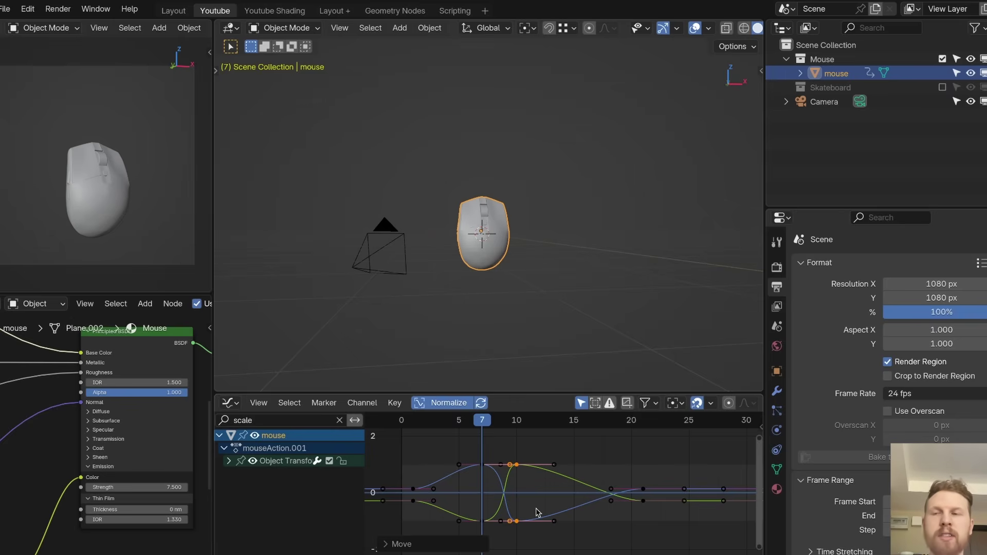
# - Filter the animation channels by "z loc" and frame the mouse's Z location curve
pyautogui.click(308, 420)
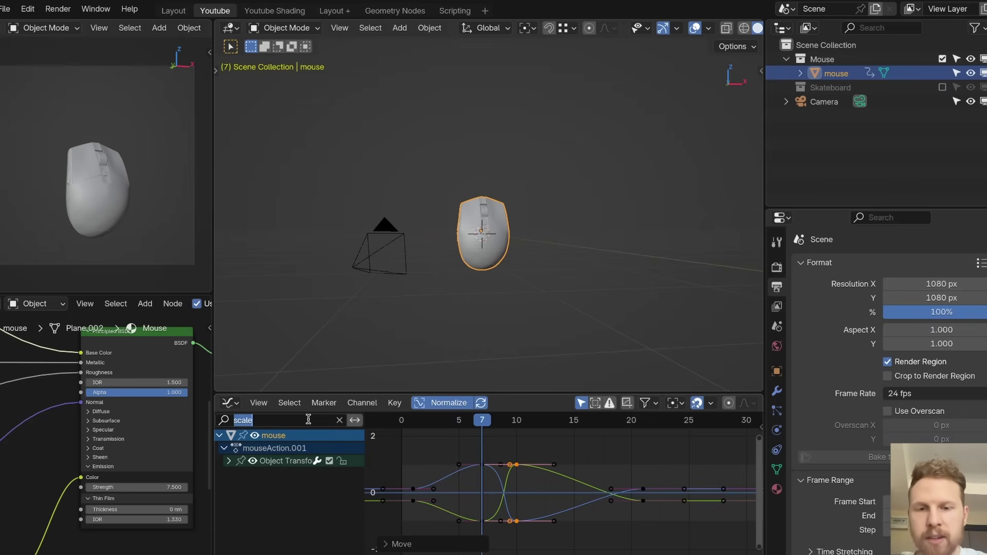
pyautogui.write('loc')
pyautogui.press('Home')
pyautogui.write('z')
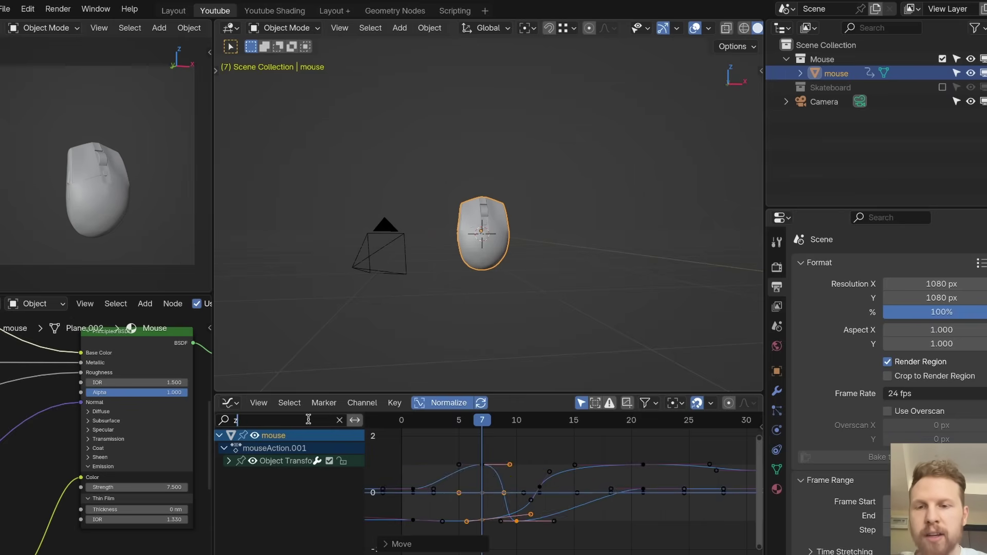
pyautogui.press('Return')
pyautogui.press('Home')
pyautogui.moveTo(557, 460); pyautogui.dragTo(501, 474, button='middle')
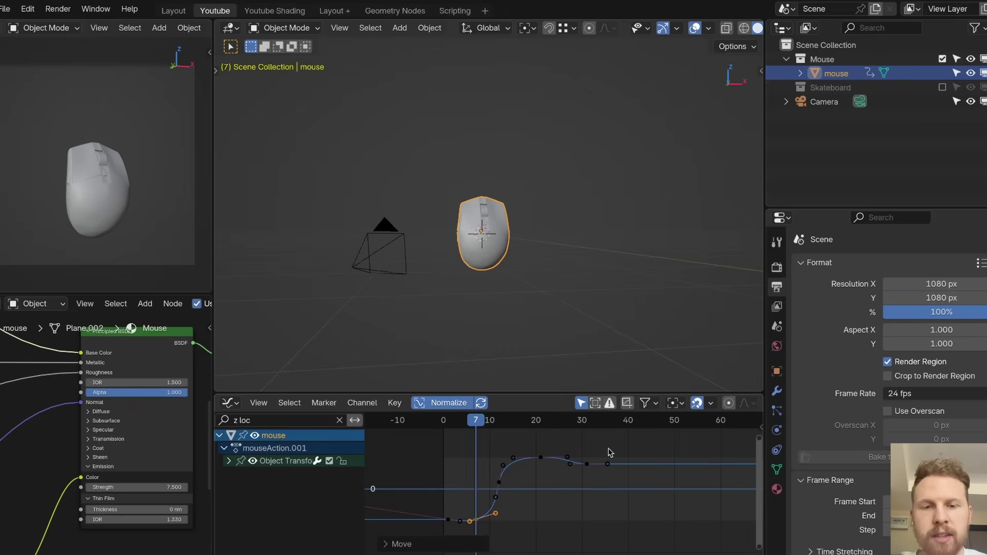
# - Rotate the handles of the Z location keyframe at frame 7 to flatten the dip, and lower that keyframe slightly
pyautogui.moveTo(607, 448); pyautogui.dragTo(434, 548)
pyautogui.moveTo(473, 420); pyautogui.dragTo(494, 491)
pyautogui.scroll(1, 472, 535)
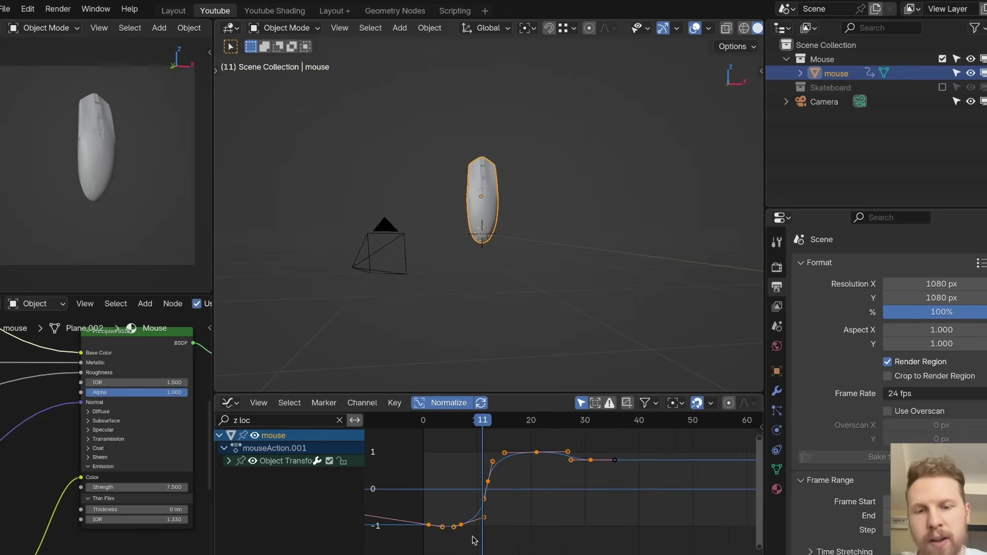
pyautogui.scroll(1, 471, 536)
pyautogui.moveTo(471, 535); pyautogui.dragTo(482, 514, button='middle')
pyautogui.click(458, 463)
pyautogui.scroll(-1, 475, 473)
pyautogui.moveTo(483, 474); pyautogui.dragTo(509, 479, button='middle')
pyautogui.scroll(2, 510, 483)
pyautogui.moveTo(484, 421); pyautogui.dragTo(498, 431)
pyautogui.moveTo(530, 505); pyautogui.dragTo(506, 524)
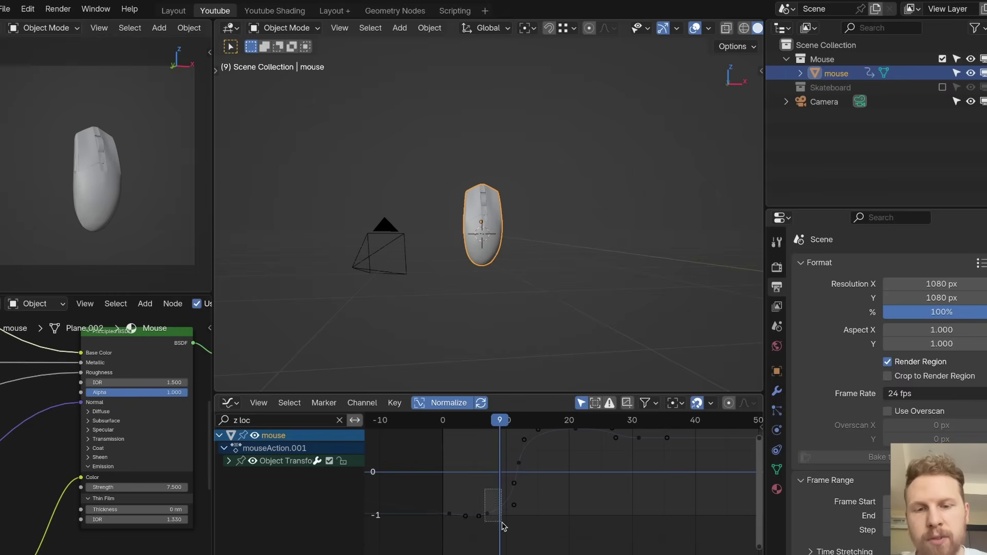
pyautogui.press('r')
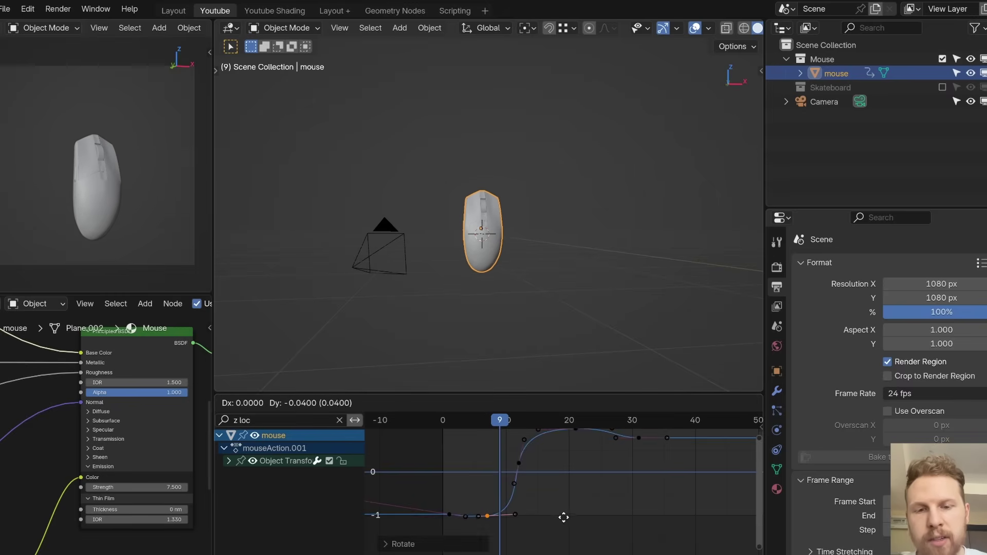
pyautogui.click(562, 516)
# - Play back the animation several times to review the smoothed dip before the rise
pyautogui.press('space')
pyautogui.press('Escape')
pyautogui.press('space')
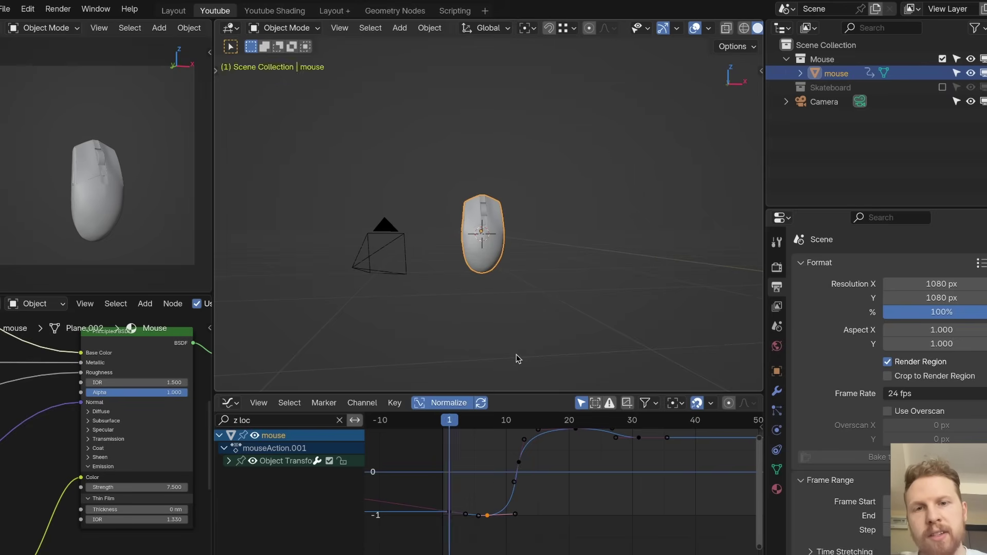
pyautogui.press('Escape')
pyautogui.press('space')
pyautogui.press('Escape')
# - Filter the animation channels by "scale", move the playhead to frame 7 and select the squash and stretch keyframes
pyautogui.click(252, 420)
pyautogui.write('scale')
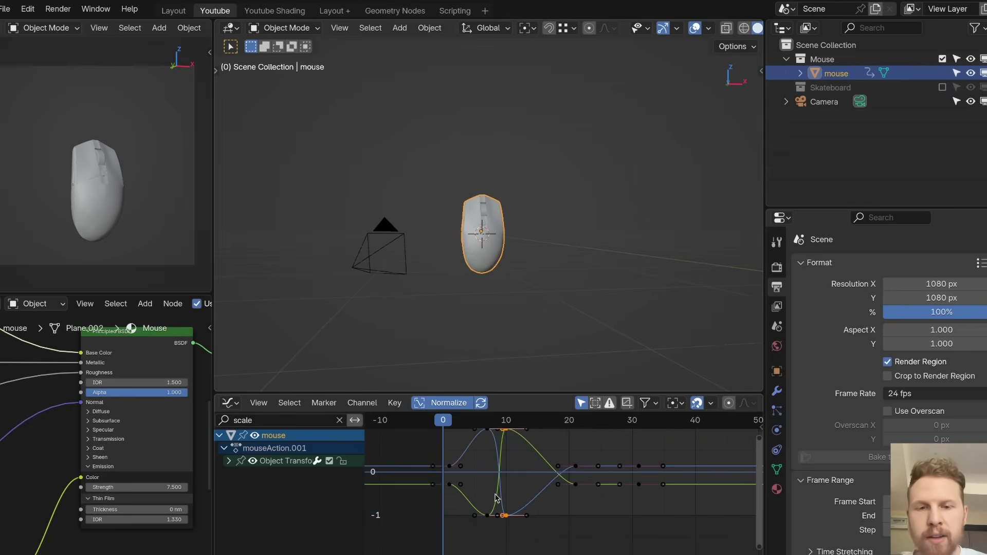
pyautogui.press('Home')
pyautogui.click(453, 427)
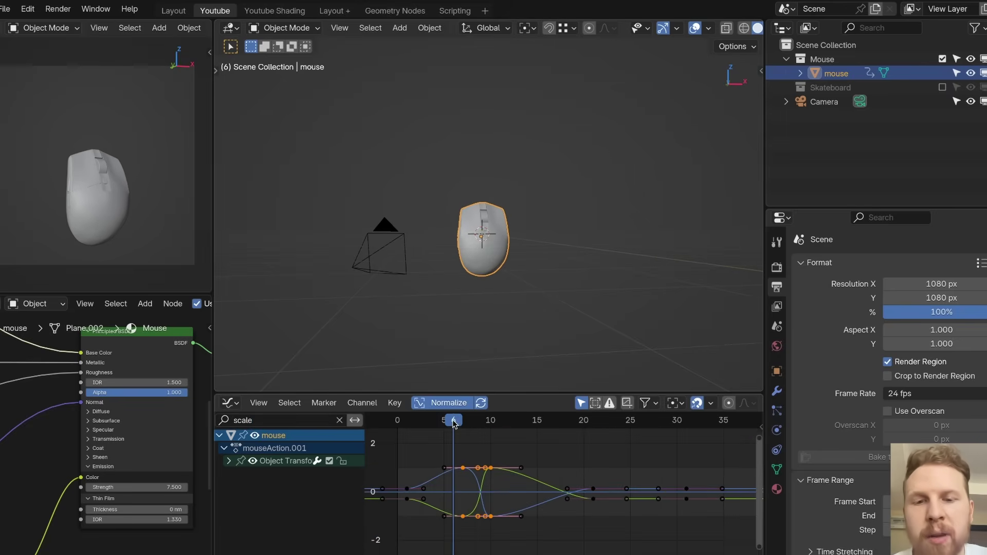
pyautogui.moveTo(454, 422); pyautogui.dragTo(467, 435)
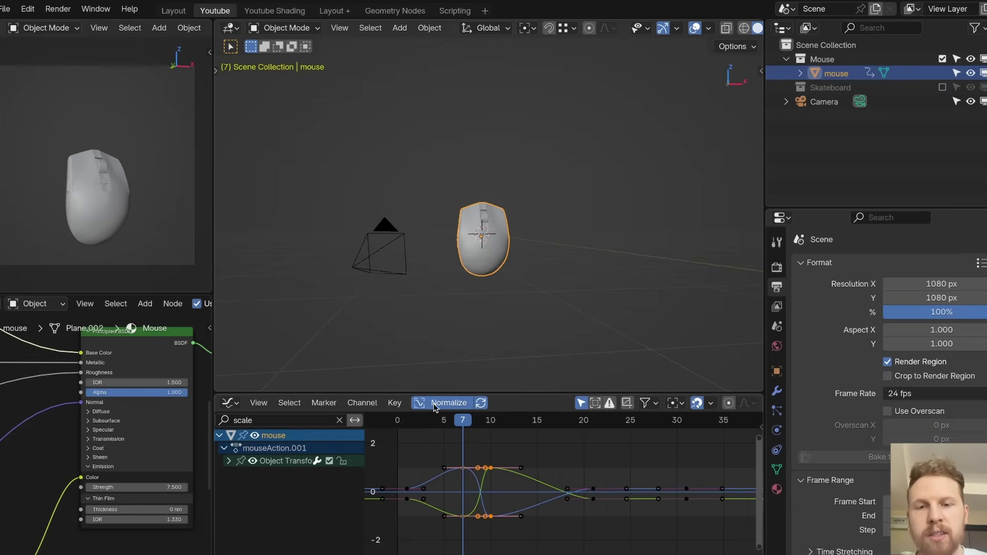
pyautogui.moveTo(448, 451); pyautogui.dragTo(545, 530)
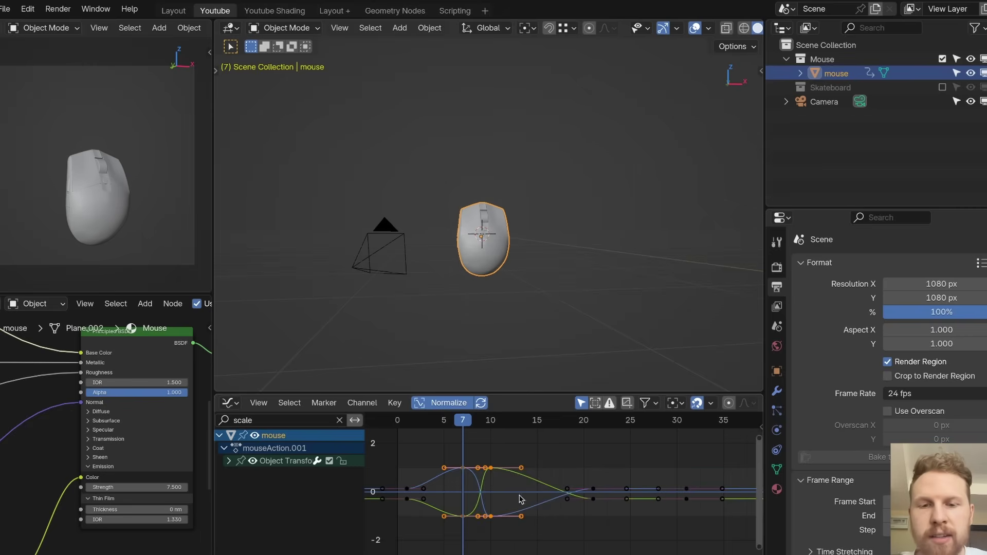
# - Use the bounding box center as pivot and scale the selected keyframes down along Y to weaken the squash and stretch
pyautogui.click(673, 403)
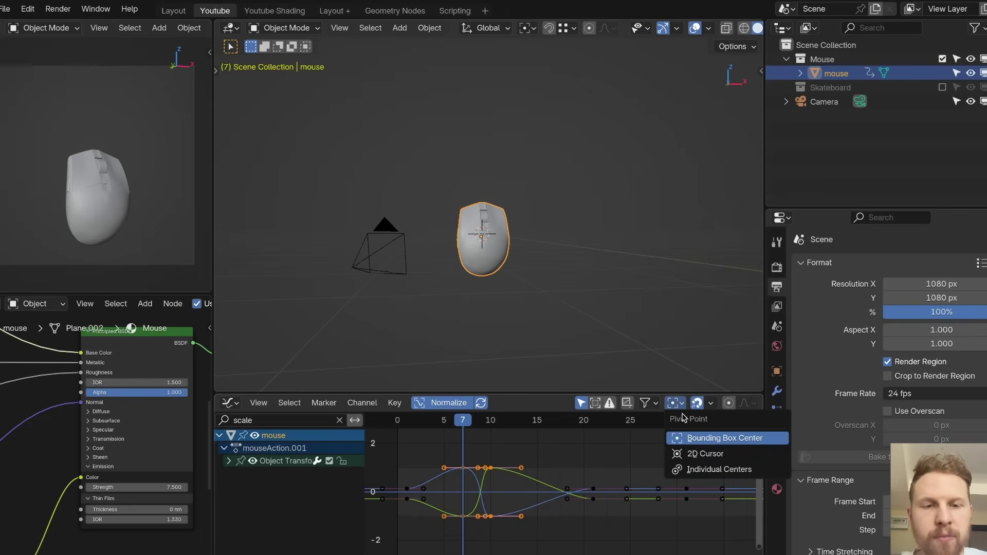
pyautogui.click(708, 440)
pyautogui.press('s')
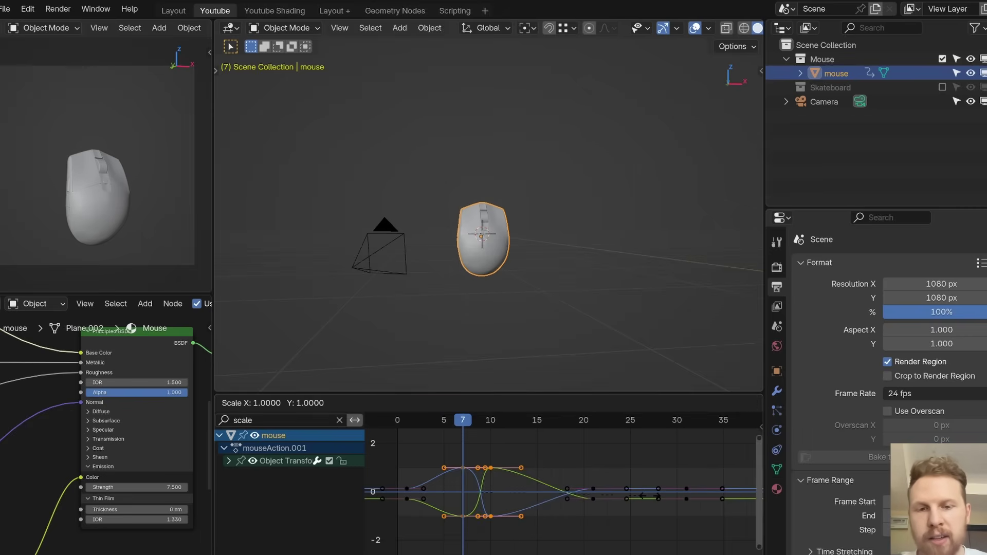
pyautogui.press('y')
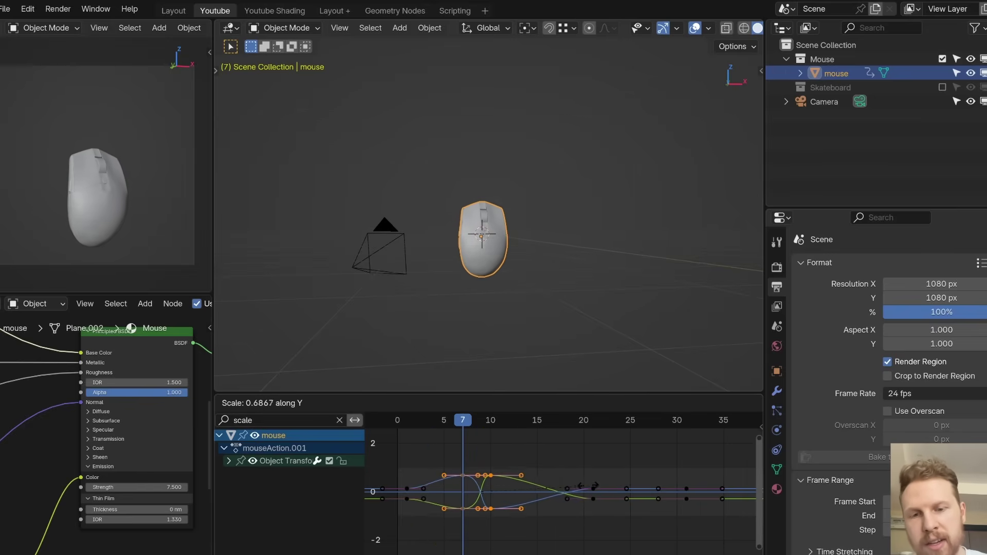
# - Move the playhead to frame 0 and scale the squash and stretch keyframes along Y by about 1.52
pyautogui.click(446, 422)
pyautogui.moveTo(446, 422); pyautogui.dragTo(398, 424)
pyautogui.press('s')
pyautogui.press('y')
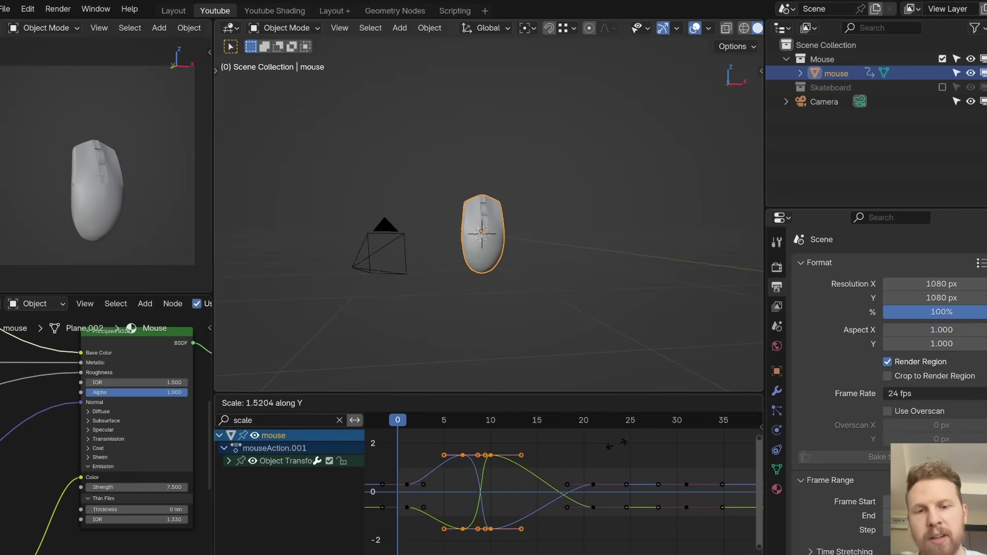
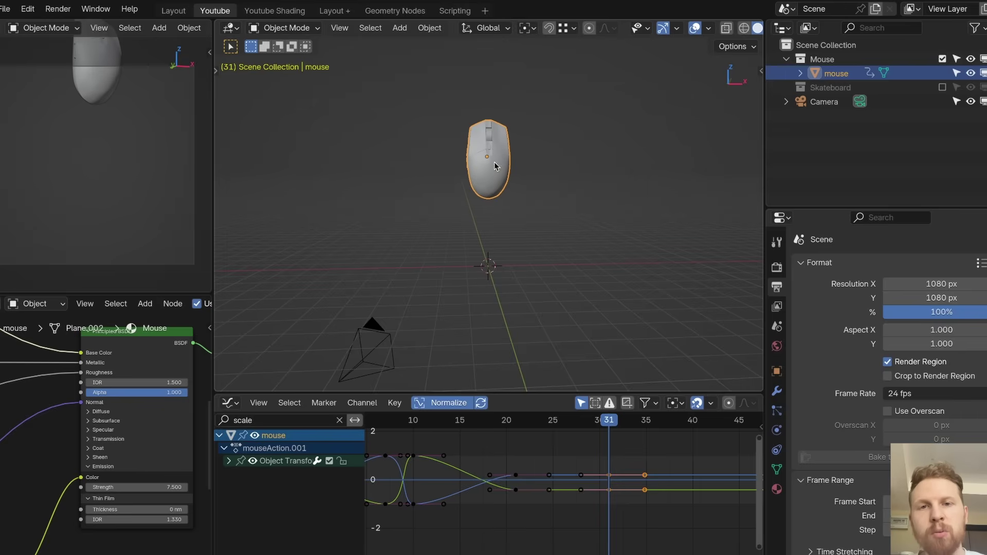
# - Scale up the scale keyframes at frame 21 along Y to squash the mouse at its highest point, and scrub to review it
pyautogui.moveTo(594, 421); pyautogui.dragTo(515, 422)
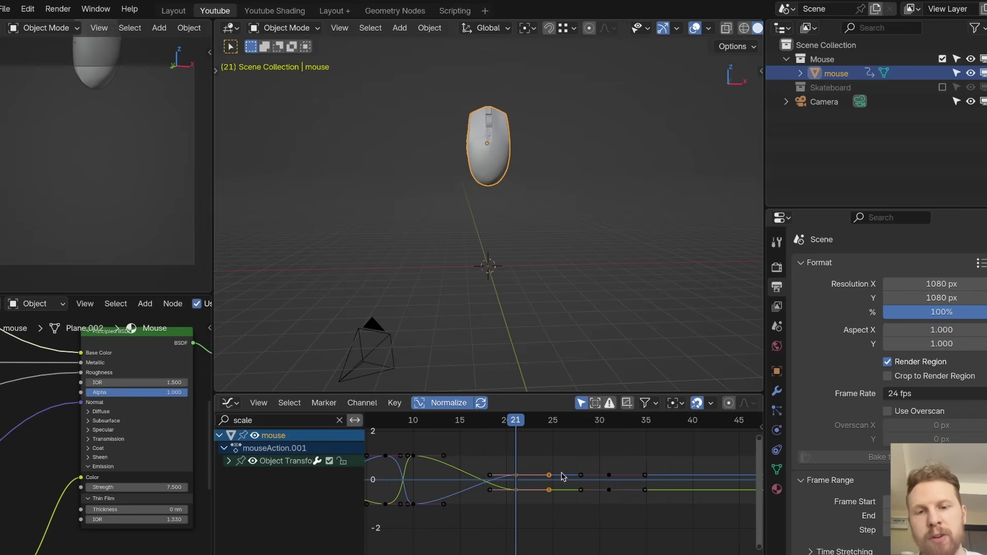
pyautogui.press('s')
pyautogui.press('y')
pyautogui.click(636, 465)
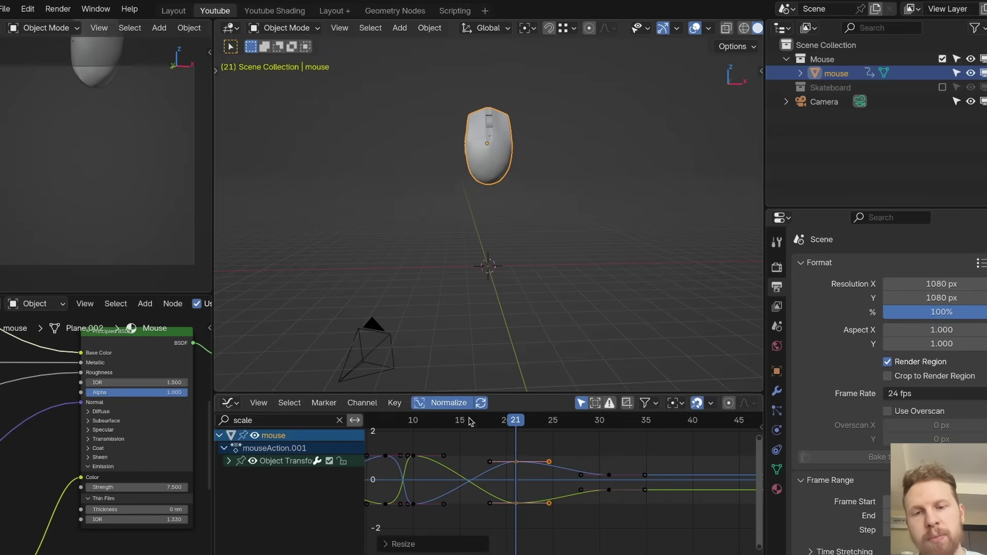
pyautogui.moveTo(413, 421); pyautogui.dragTo(507, 429)
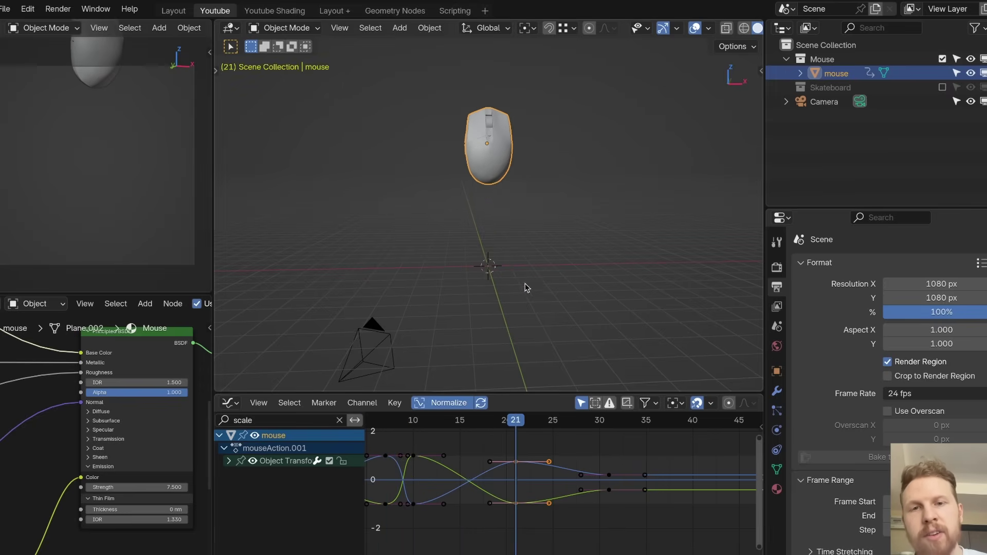
pyautogui.moveTo(527, 288); pyautogui.dragTo(483, 144, button='middle')
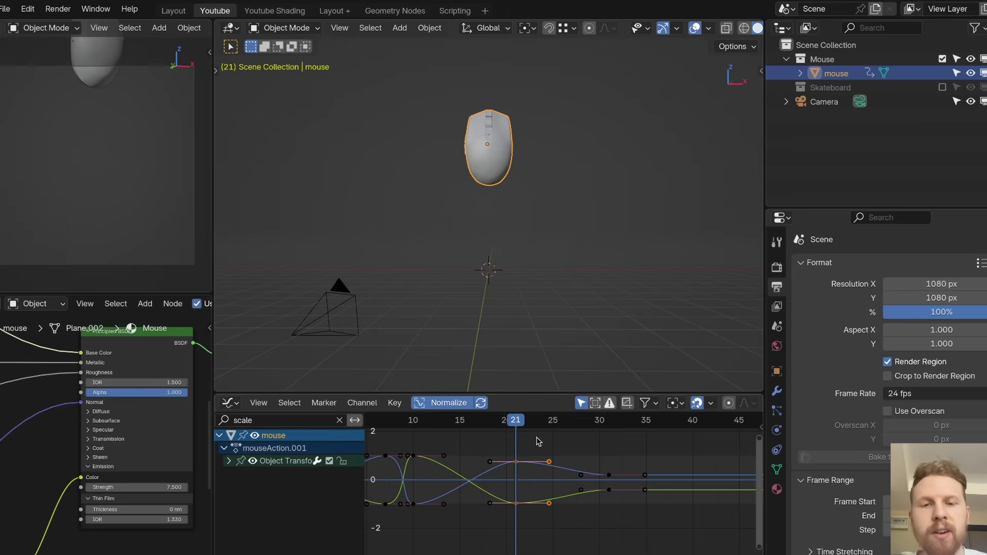
# - Select the final scale keyframes at frame 31 and play the animation from the start, viewing the mouse from another angle
pyautogui.moveTo(524, 423); pyautogui.dragTo(609, 439)
pyautogui.moveTo(591, 447); pyautogui.dragTo(653, 520)
pyautogui.hotkey('shift', 'Left')
pyautogui.press('space')
pyautogui.moveTo(494, 203); pyautogui.dragTo(553, 187, button='middle')
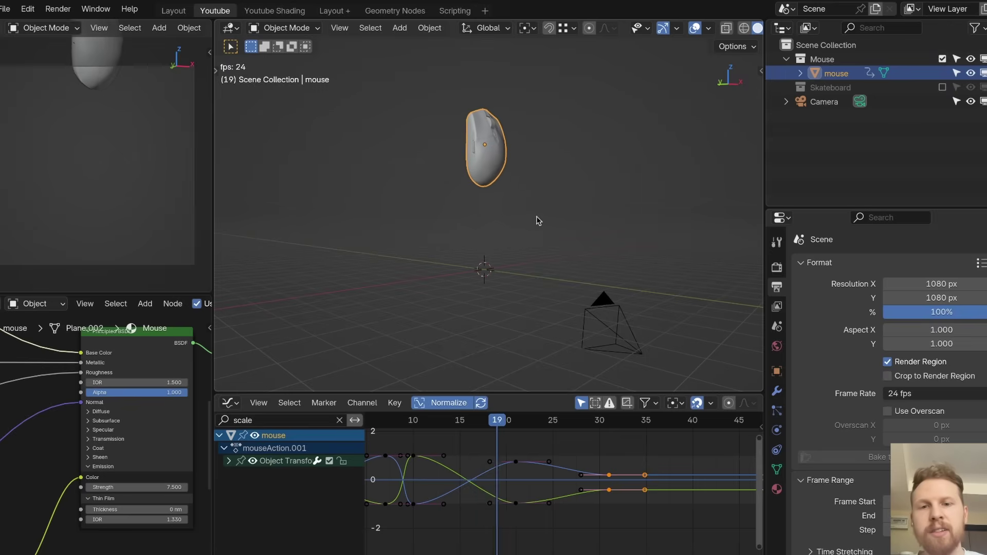
pyautogui.press('space')
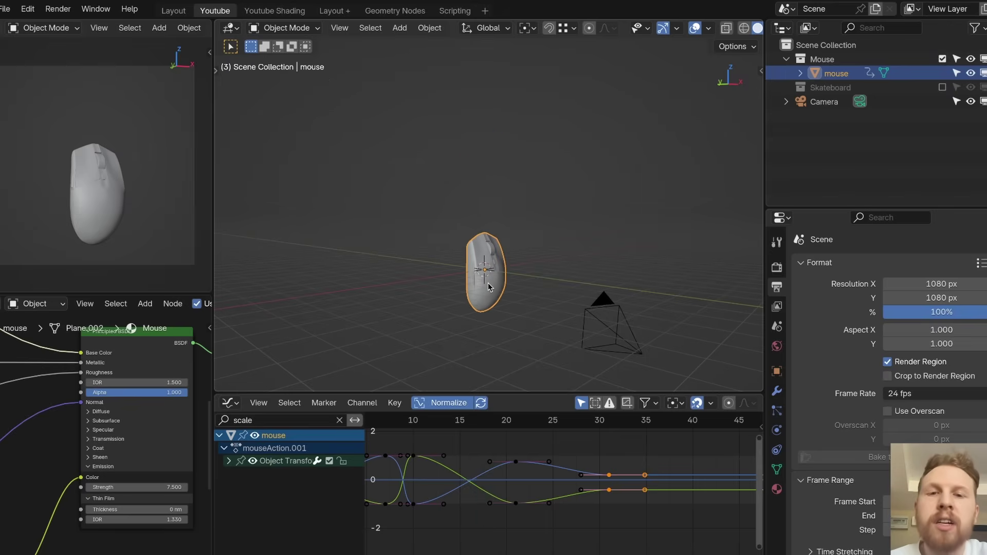
# - Select the squash and stretch keyframes around frames 7 to 21 and replay the animation from the start
pyautogui.moveTo(494, 448); pyautogui.dragTo(531, 457, button='middle')
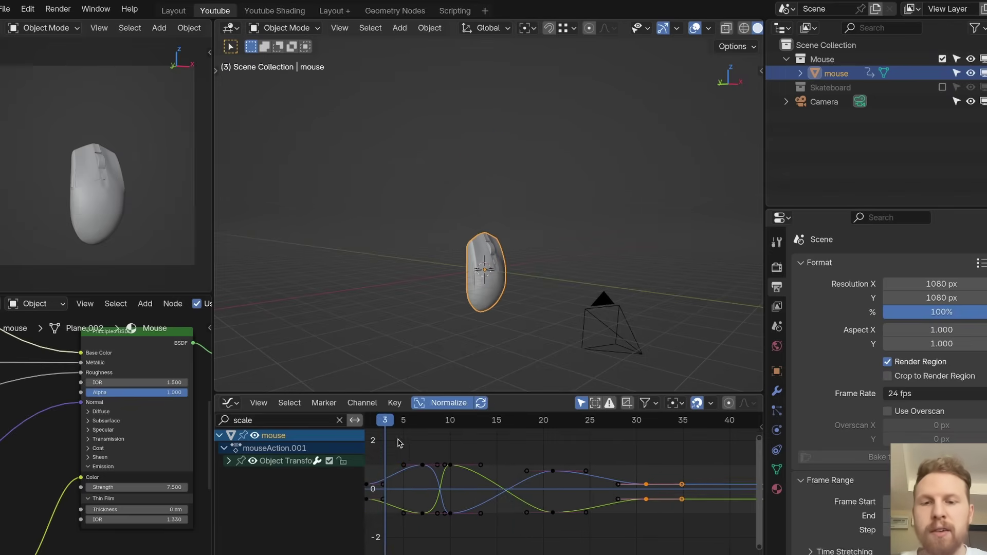
pyautogui.moveTo(386, 444); pyautogui.dragTo(573, 550)
pyautogui.moveTo(461, 487); pyautogui.dragTo(534, 490, button='middle')
pyautogui.keyDown('ctrl'); pyautogui.moveTo(535, 490); pyautogui.dragTo(540, 497, button='middle'); pyautogui.keyUp('ctrl')
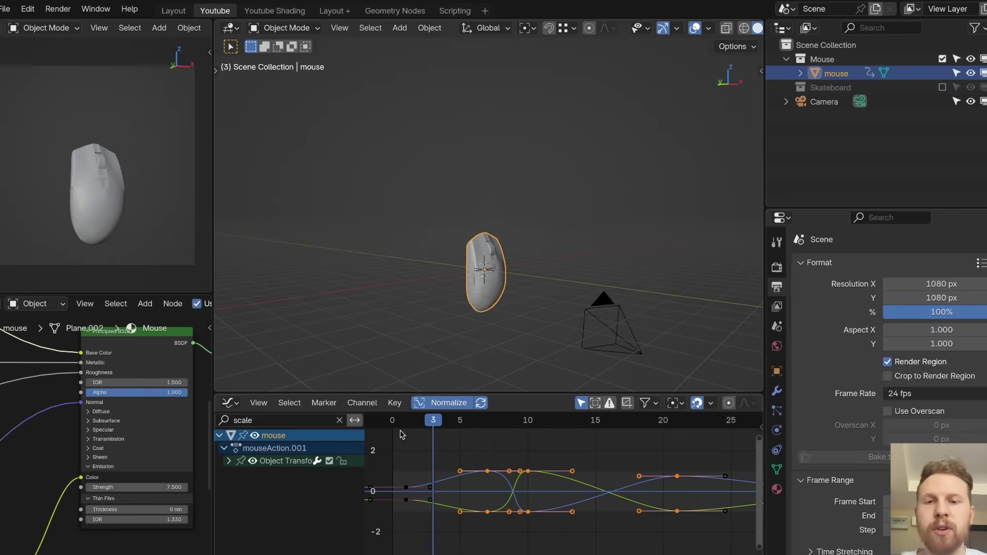
pyautogui.hotkey('shift', 'Left')
pyautogui.press('space')
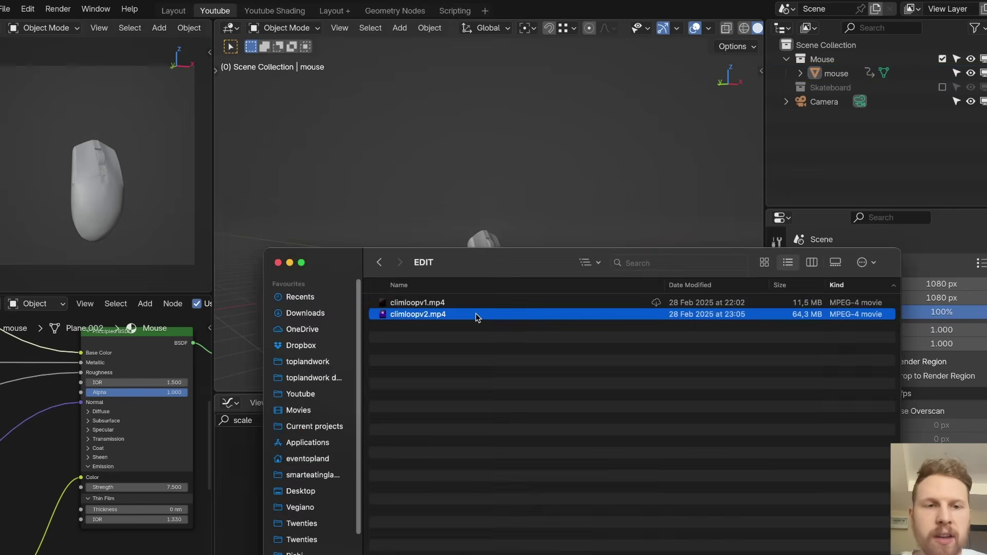
# - Preview the climloopv2.mp4 video in Finder as a reference for squash and stretch, and close the preview
pyautogui.press('space')
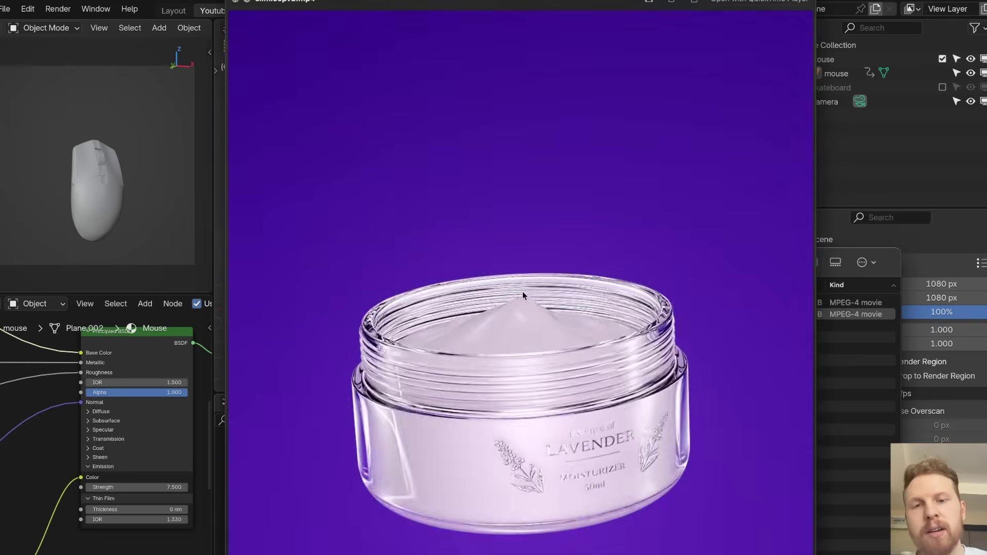
pyautogui.press('space')
pyautogui.click(562, 2)
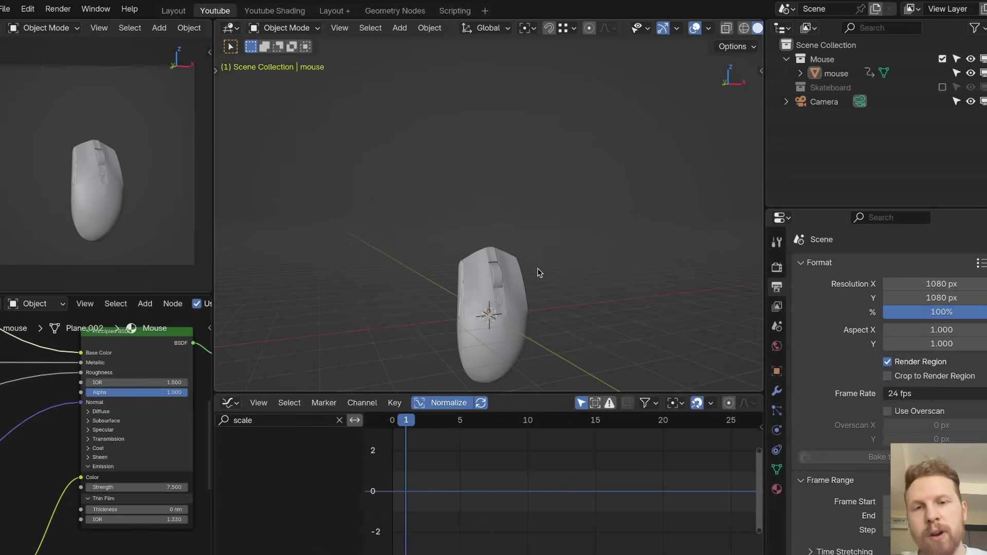
# - Scrub the playhead to frame 19 and enable the Skateboard collection in the scene
pyautogui.moveTo(410, 423); pyautogui.dragTo(562, 456)
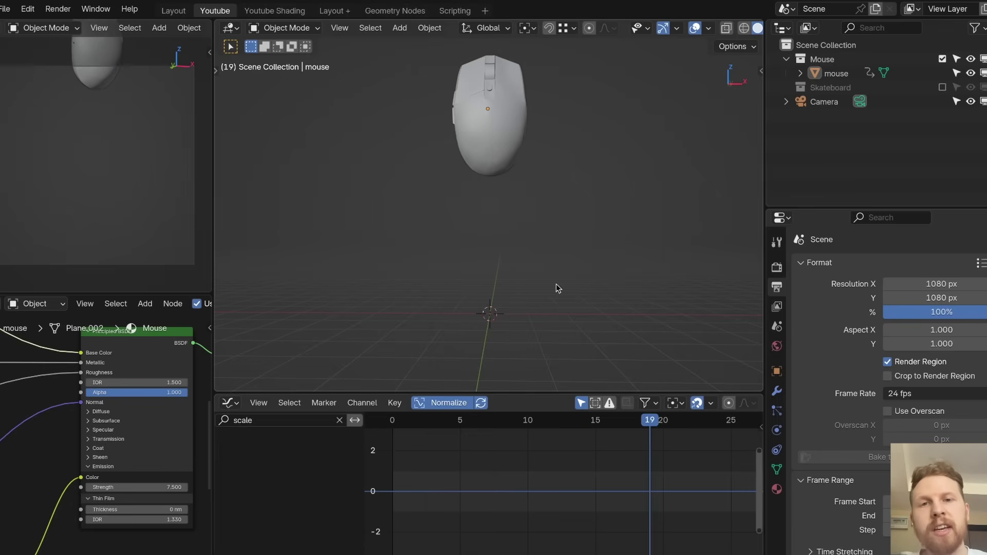
pyautogui.moveTo(468, 140); pyautogui.dragTo(553, 180, button='middle')
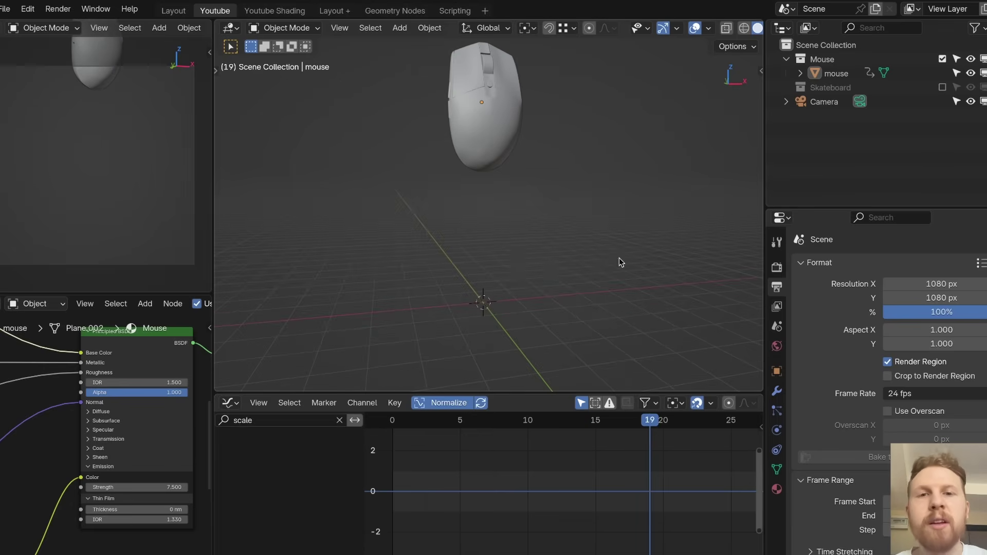
pyautogui.click(942, 87)
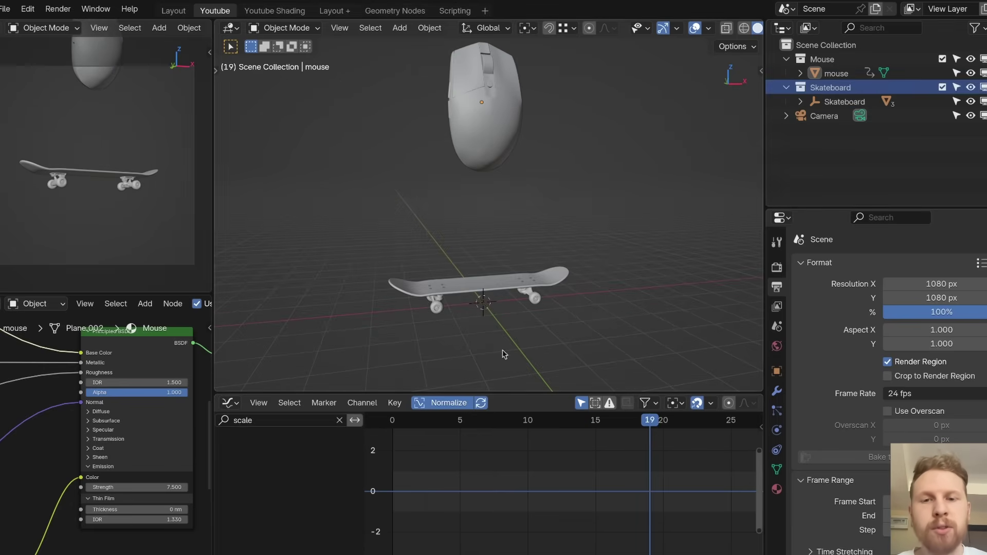
# - Set the skateboard deck's origin to its center of mass (surface)
pyautogui.scroll(3, 502, 350)
pyautogui.click(504, 224)
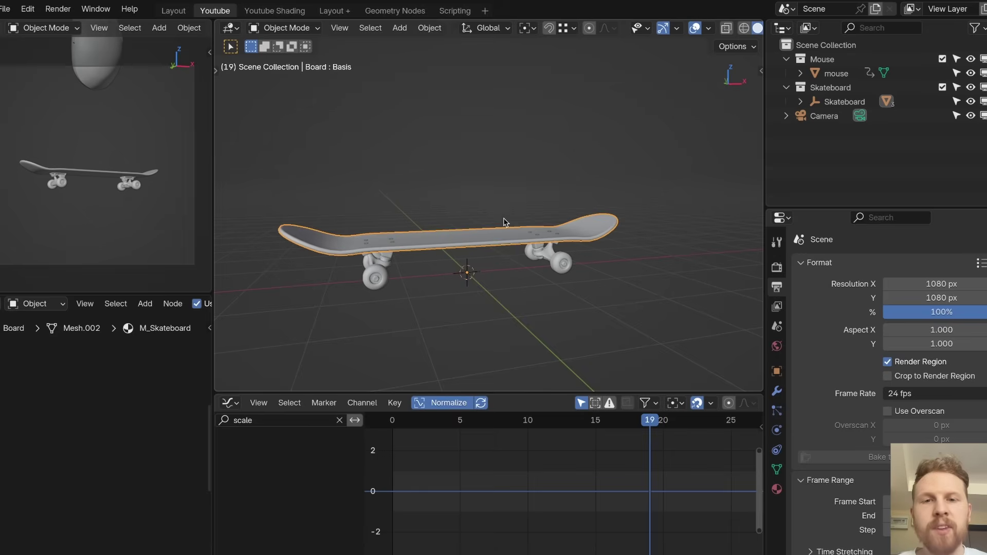
pyautogui.moveTo(504, 220); pyautogui.dragTo(482, 254, button='middle')
pyautogui.scroll(4, 482, 254)
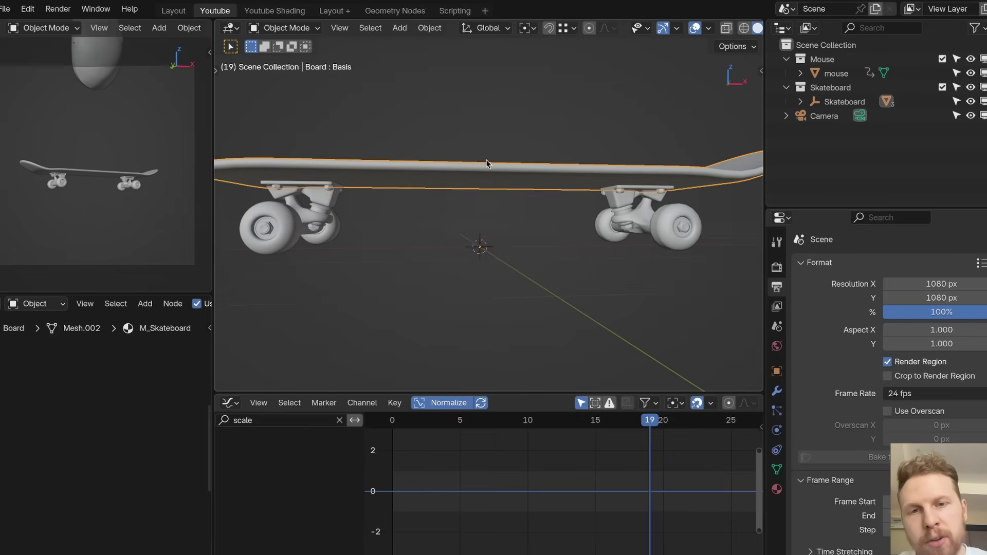
pyautogui.moveTo(443, 187); pyautogui.dragTo(432, 93, button='middle')
pyautogui.scroll(-2, 460, 103)
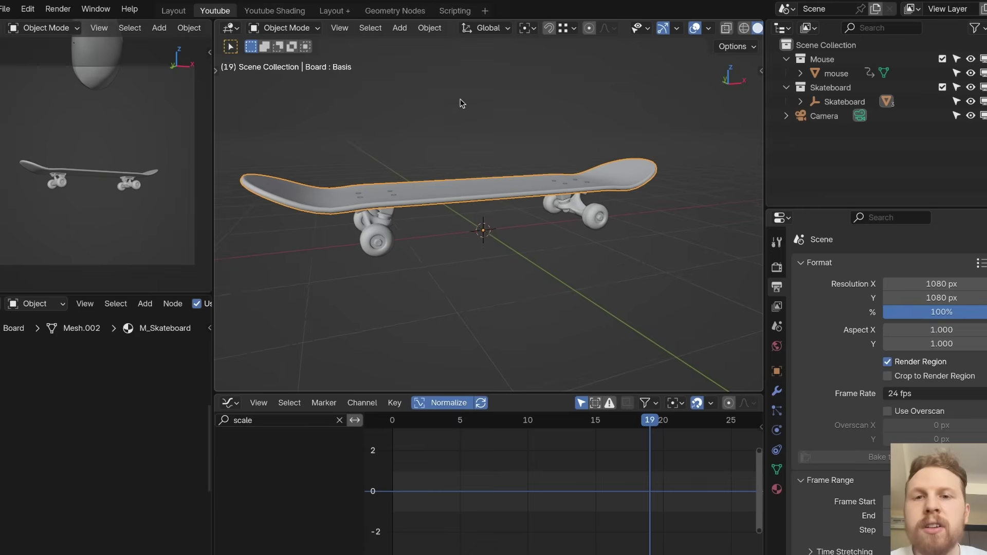
pyautogui.click(429, 28)
pyautogui.moveTo(449, 49)
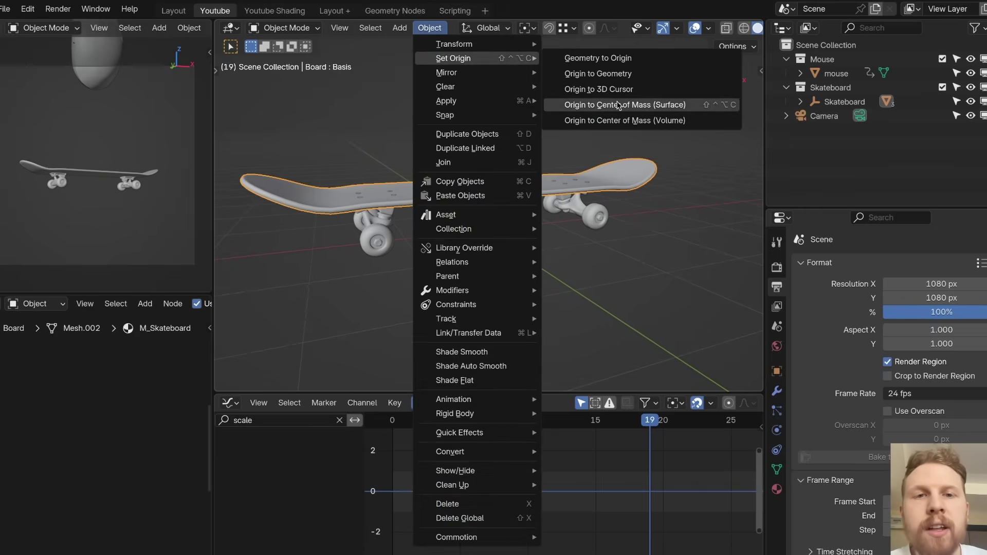
pyautogui.click(608, 106)
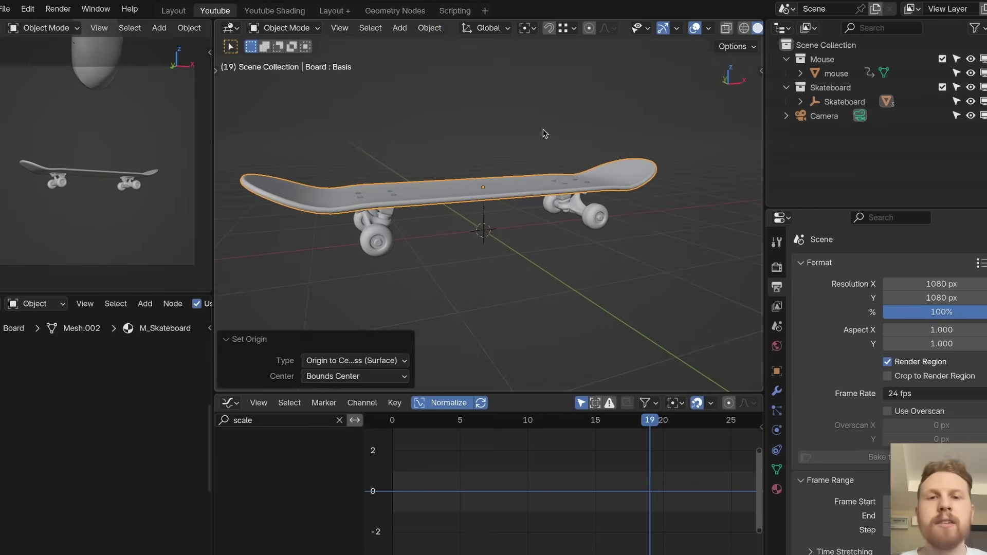
pyautogui.press('r')
pyautogui.press('r')
pyautogui.rightClick(444, 158)
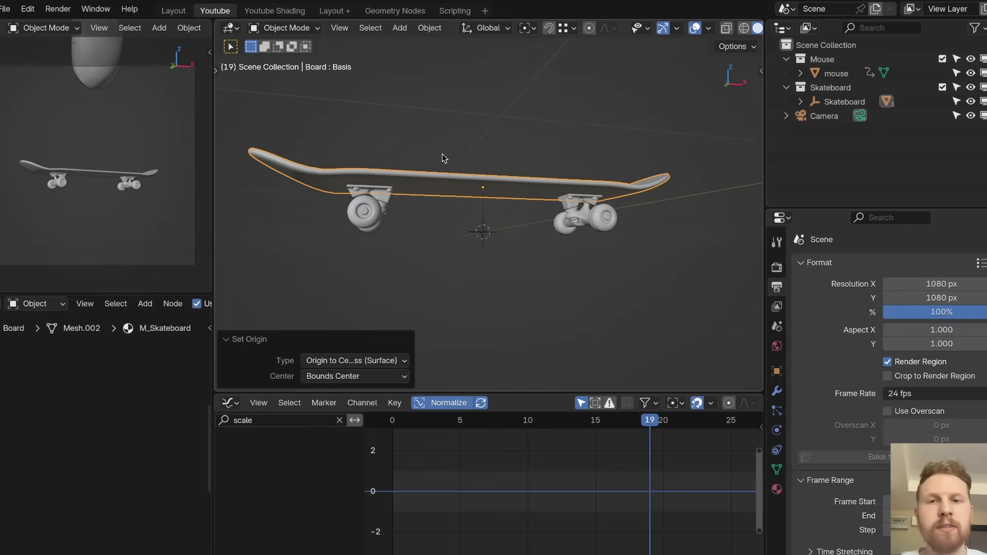
pyautogui.press('r')
pyautogui.press('r')
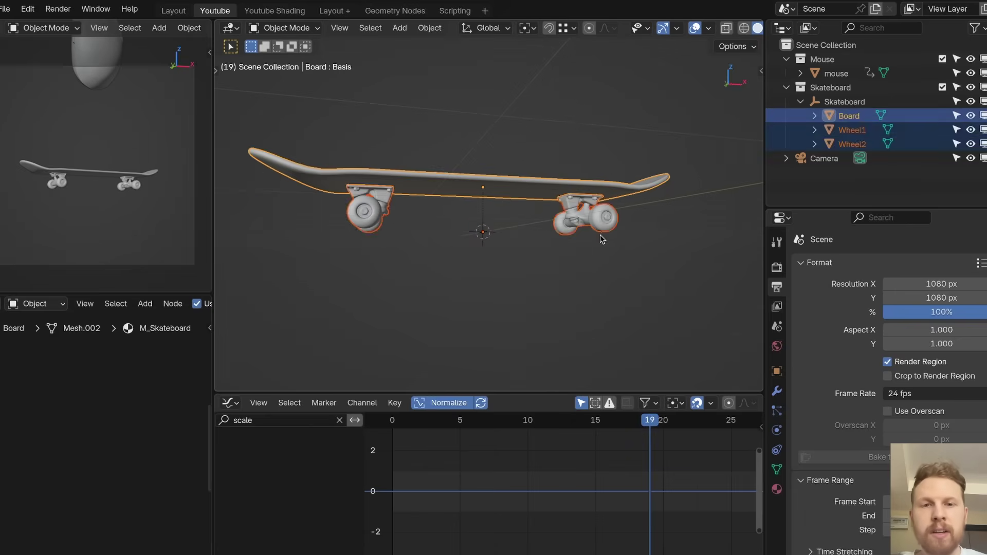
# - Parent both wheel objects to the Board, keeping their transforms
pyautogui.click(574, 226)
pyautogui.keyDown('shift'); pyautogui.click(358, 219); pyautogui.keyUp('shift')
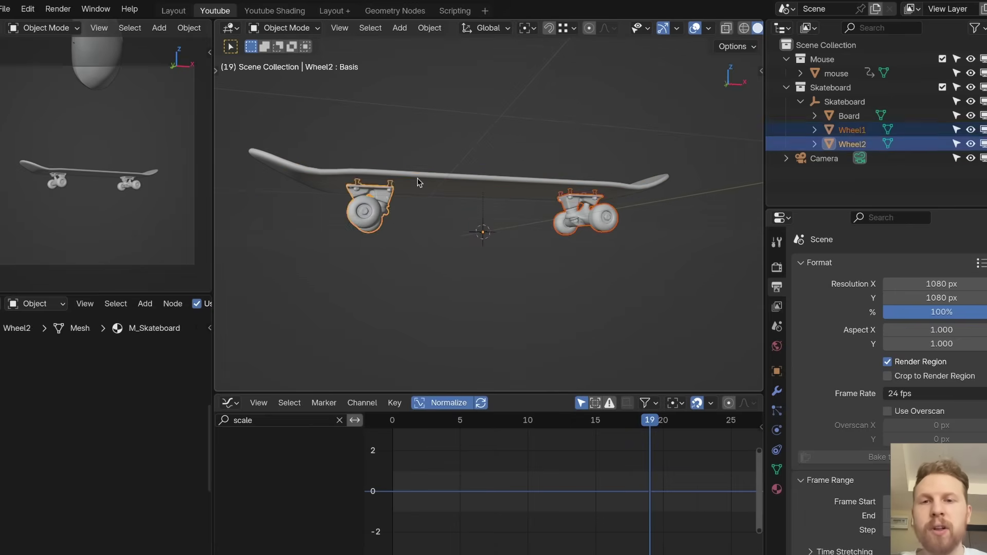
pyautogui.keyDown('shift'); pyautogui.click(417, 179); pyautogui.keyUp('shift')
pyautogui.hotkey('ctrl', 'p')
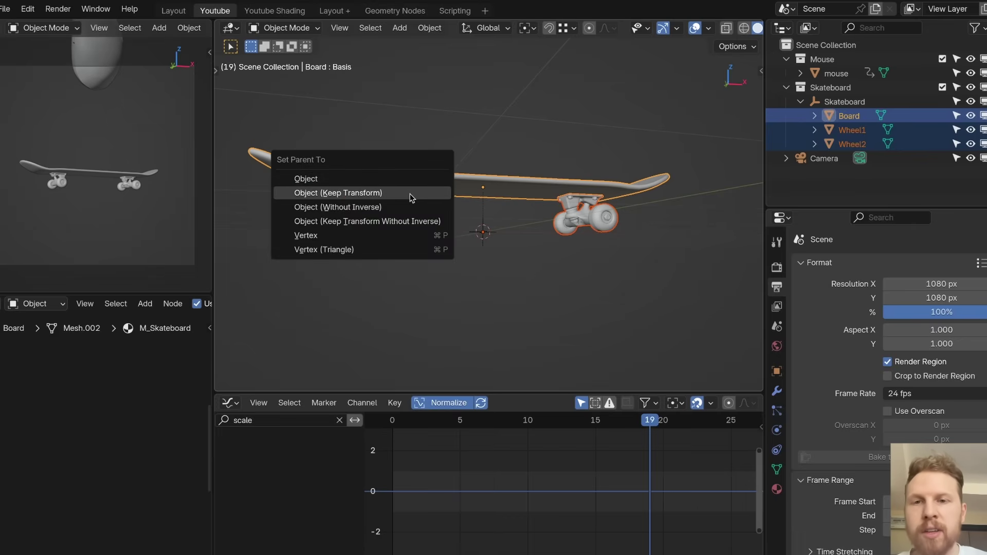
pyautogui.click(343, 197)
# - Delete the Skateboard empty and select the Board
pyautogui.click(833, 105)
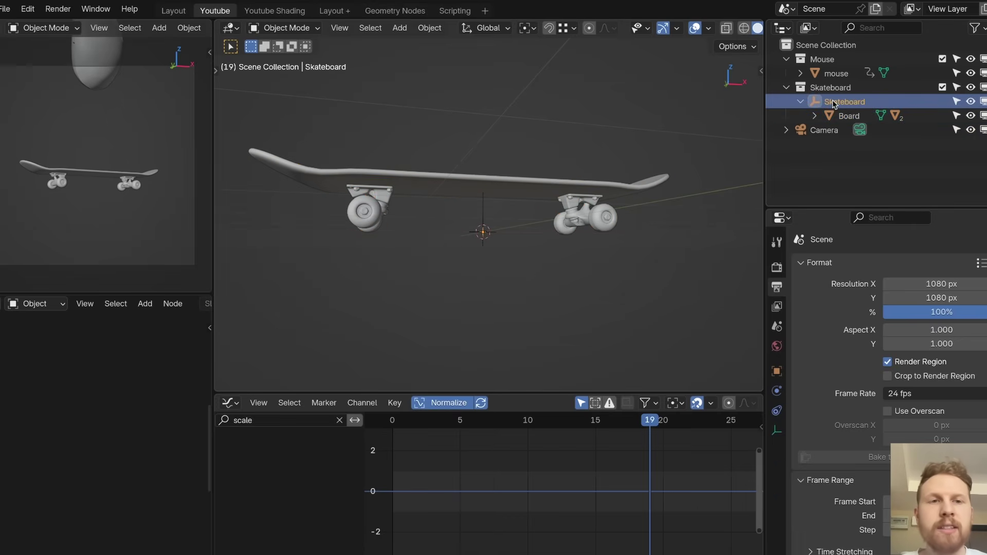
pyautogui.press('x')
pyautogui.click(586, 138)
# - Scale the board down, clear its location and rotation, and readjust its size so it stands upright at the world origin
pyautogui.press('s')
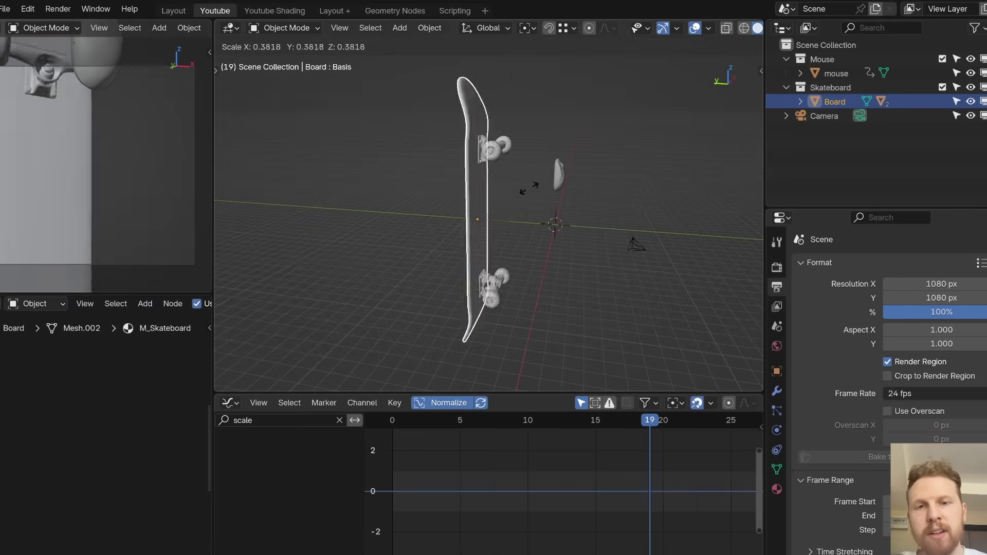
pyautogui.click(488, 199)
pyautogui.hotkey('alt', 'g')
pyautogui.hotkey('alt', 'r')
pyautogui.press('s')
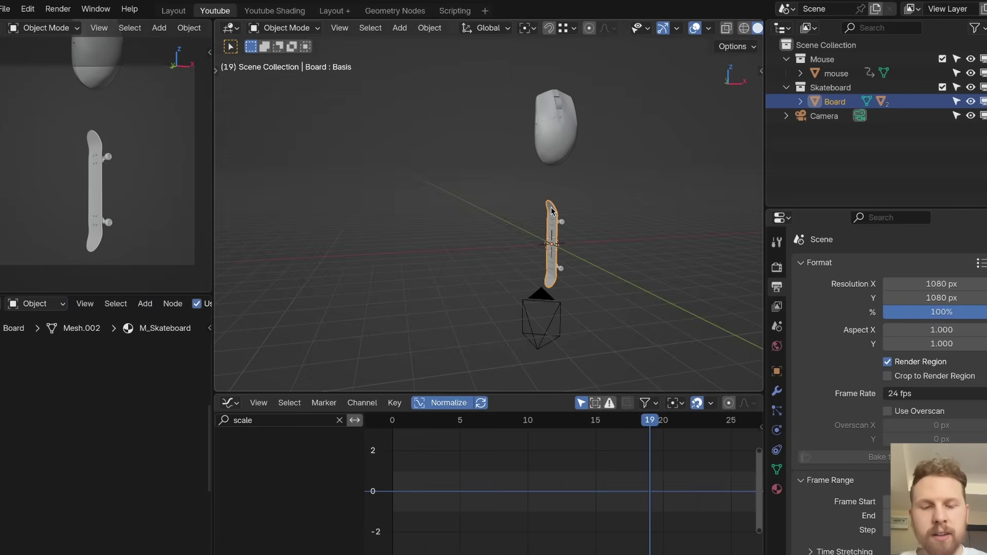
# - Rotate the board 90° about the Z axis
pyautogui.write('rz9')
pyautogui.press('Return')
pyautogui.hotkey('ctrl', 'z')
pyautogui.write('rz90')
pyautogui.press('Return')
# - Move the board up along Z to the mouse's height and scale it by about 1.214
pyautogui.keyDown('shift'); pyautogui.moveTo(533, 231); pyautogui.dragTo(605, 206, button='middle'); pyautogui.keyUp('shift')
pyautogui.press('g')
pyautogui.press('z')
pyautogui.click(555, 92)
pyautogui.moveTo(635, 106); pyautogui.dragTo(588, 199, button='middle')
pyautogui.press('s')
pyautogui.click(577, 177)
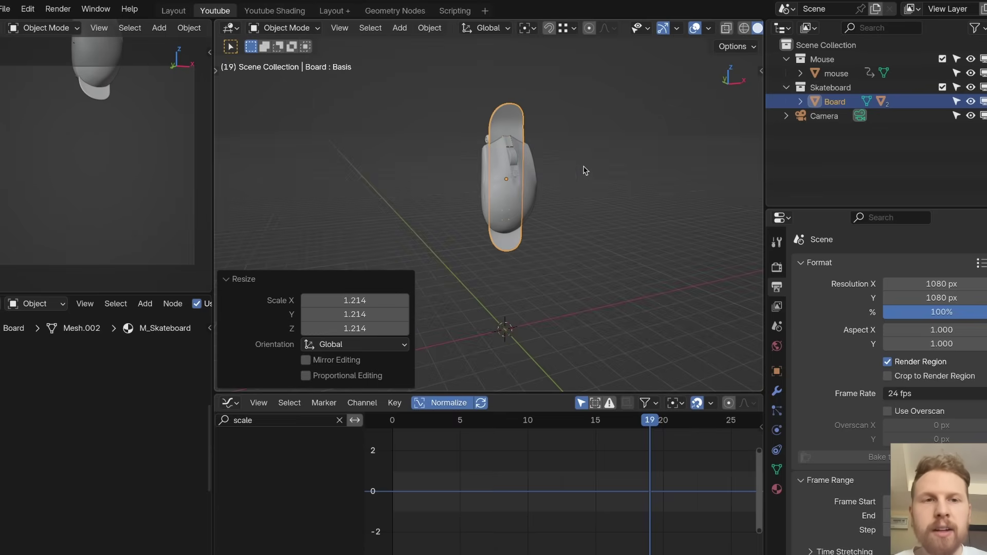
# - Parent the board to the mouse, play the animation, and select only the mouse
pyautogui.keyDown('ctrl'); pyautogui.click(836, 74); pyautogui.keyUp('ctrl')
pyautogui.press('space')
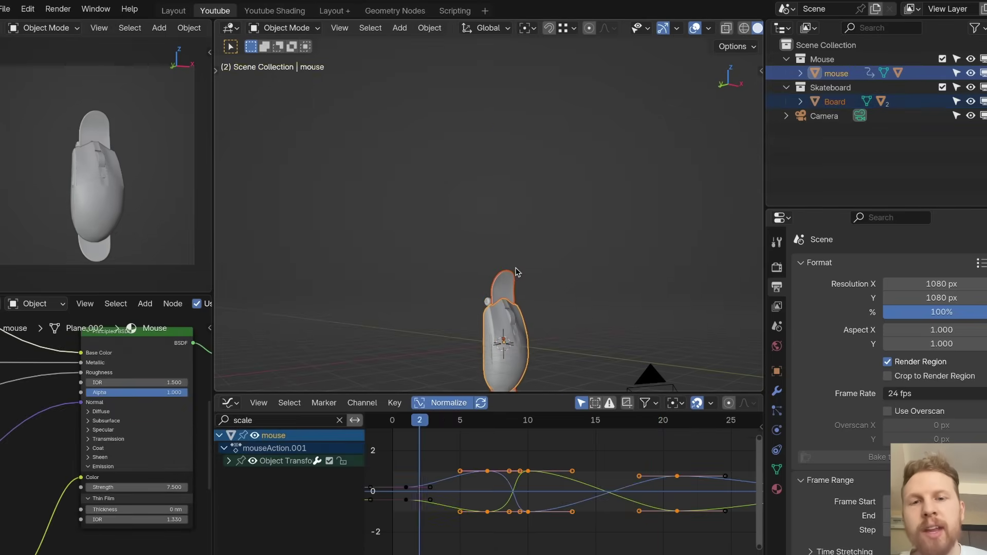
pyautogui.click(557, 268)
pyautogui.press('Escape')
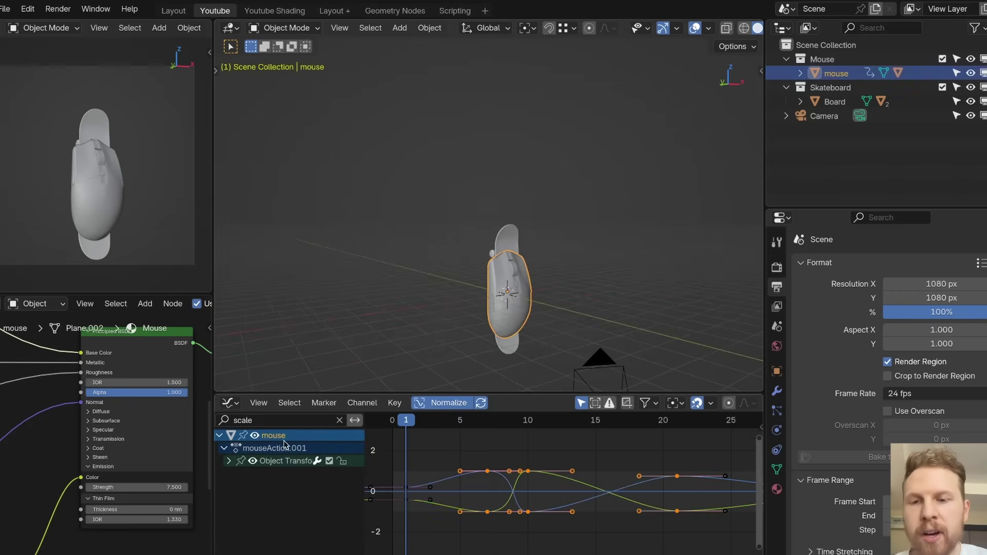
# - Filter the mouse's animation channels by "z loc" and move the playhead to frame 11 on the rising curve
pyautogui.write('lo')
pyautogui.press('BackSpace')
pyautogui.press('BackSpace')
pyautogui.press('BackSpace')
pyautogui.press('BackSpace')
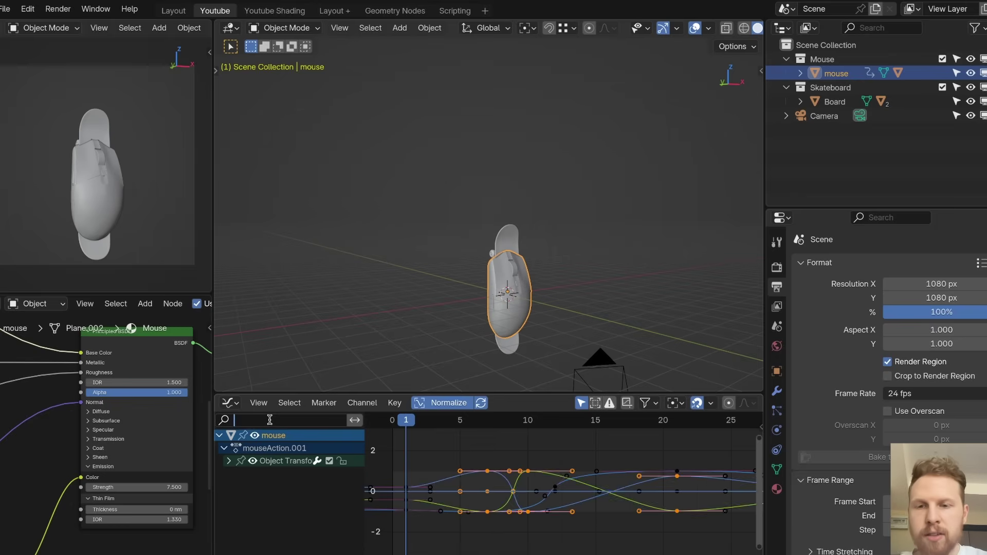
pyautogui.keyDown('ctrl'); pyautogui.moveTo(468, 496); pyautogui.dragTo(486, 425, button='middle'); pyautogui.keyUp('ctrl')
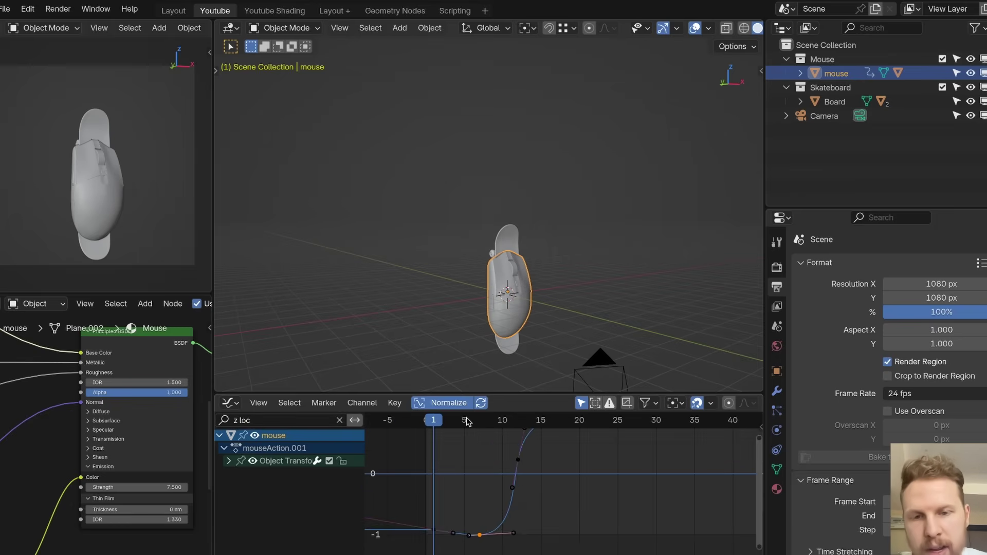
pyautogui.moveTo(467, 422); pyautogui.dragTo(510, 423)
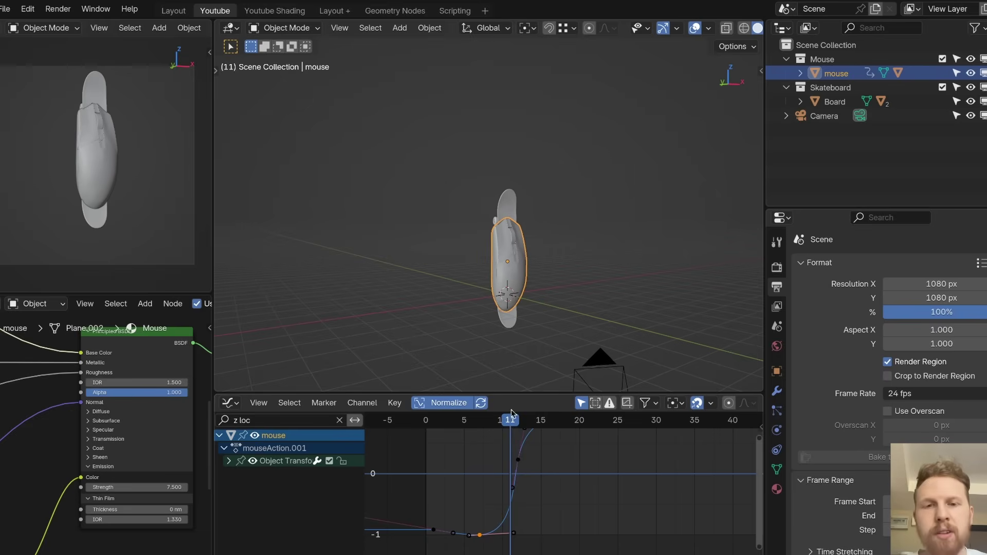
# - Keyframe the mouse's viewport and render visibility as enabled at frame 10
pyautogui.press('KP_Decimal')
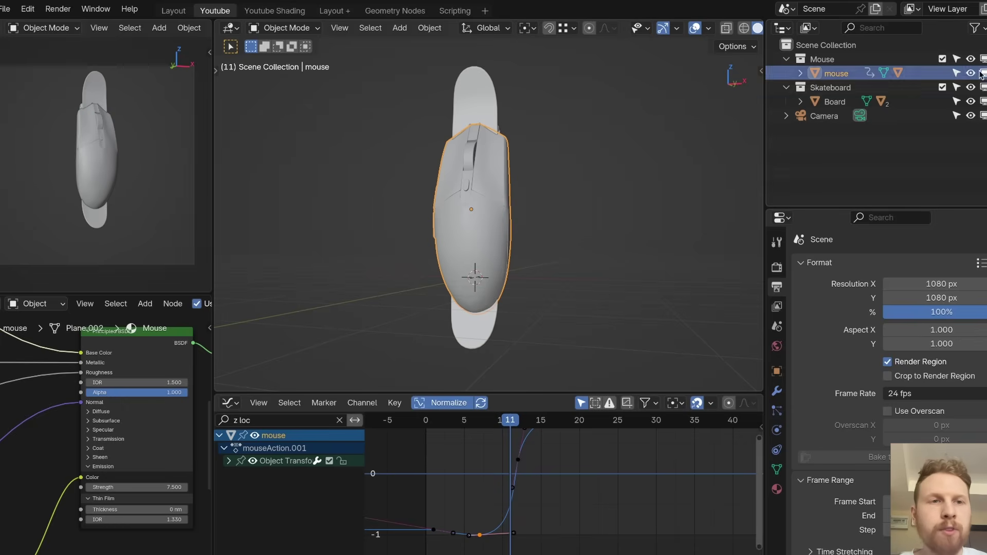
pyautogui.click(801, 73)
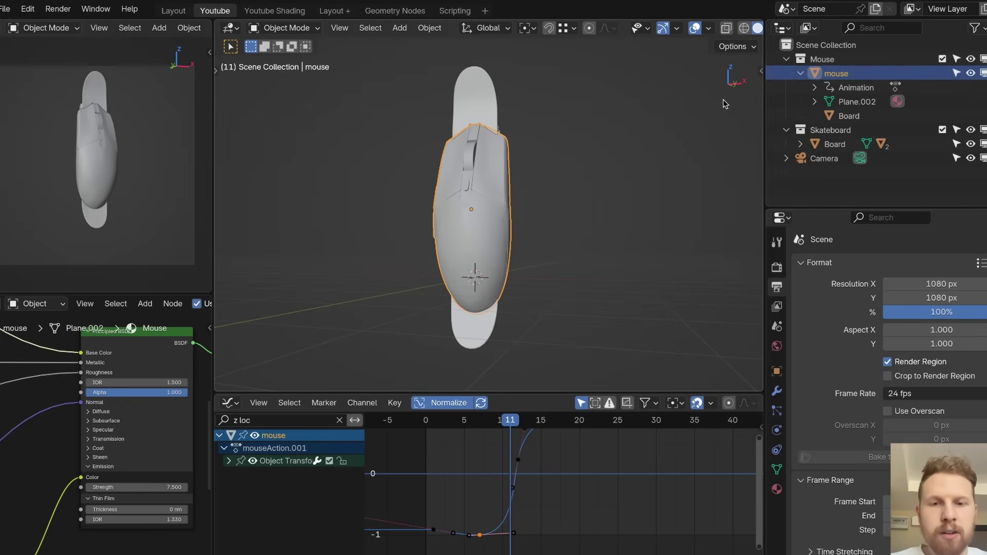
pyautogui.press('Left')
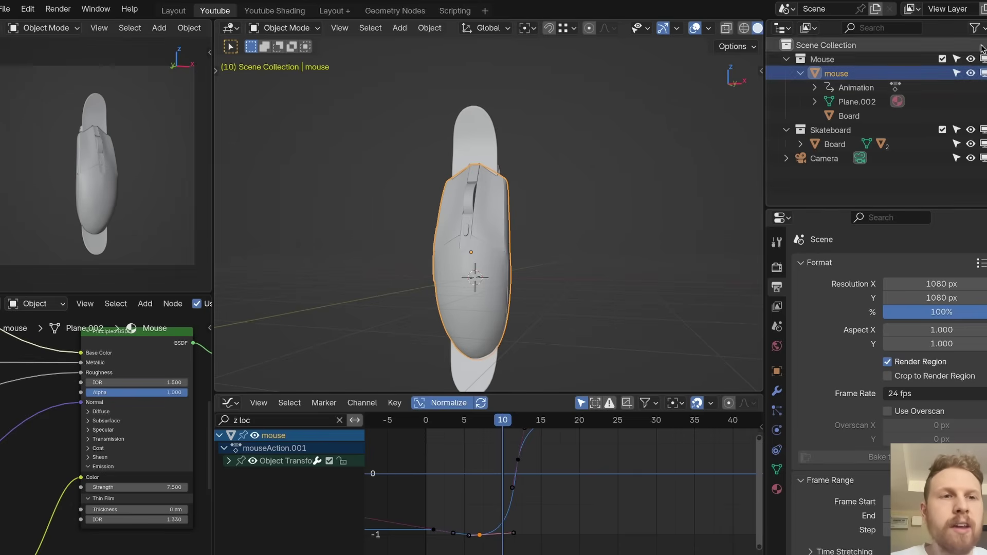
pyautogui.click(980, 29)
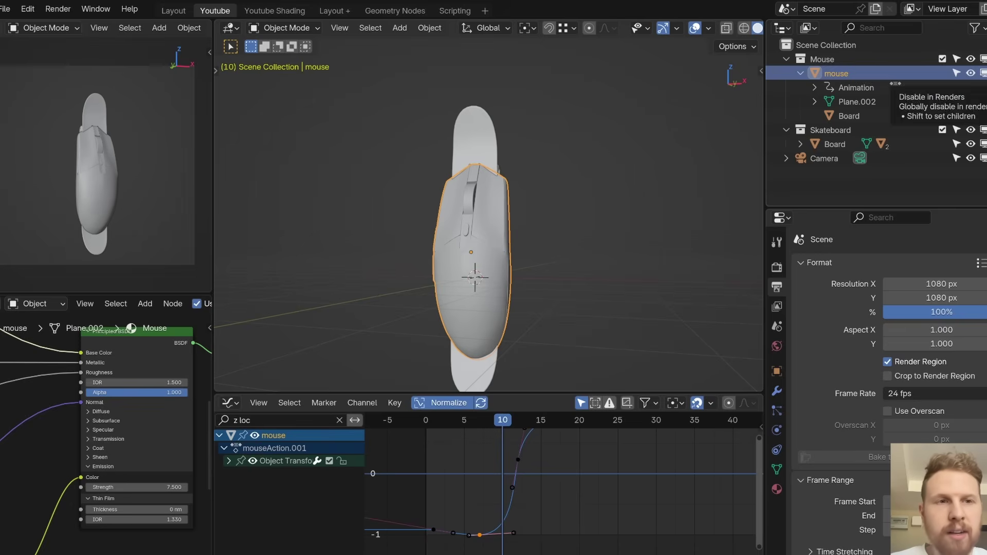
pyautogui.press('i')
pyautogui.press('i')
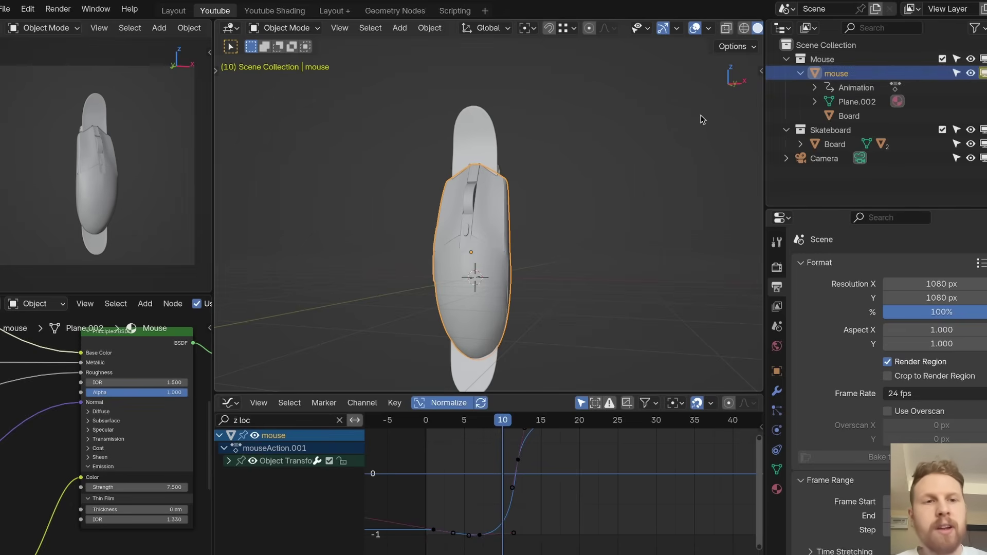
# - Keyframe the board and both wheels as hidden in viewports and renders at frame 10
pyautogui.click(800, 144)
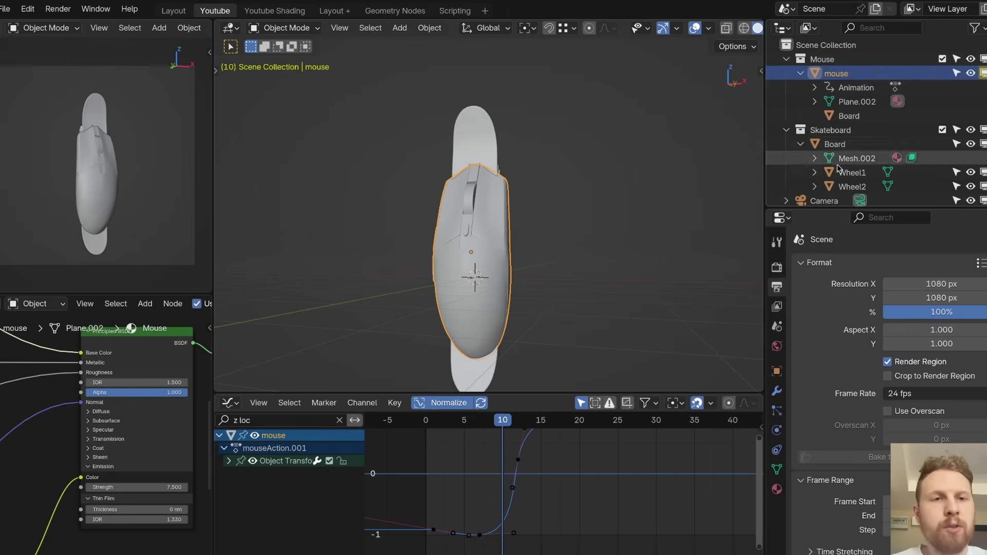
pyautogui.press('i')
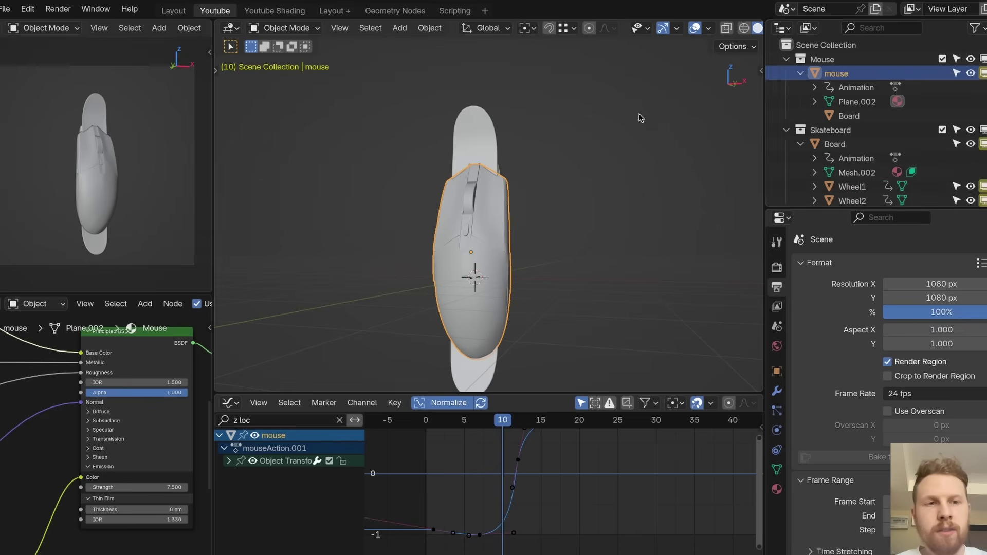
pyautogui.scroll(-1, 983, 132)
pyautogui.click(983, 122)
pyautogui.moveTo(983, 164); pyautogui.dragTo(984, 178)
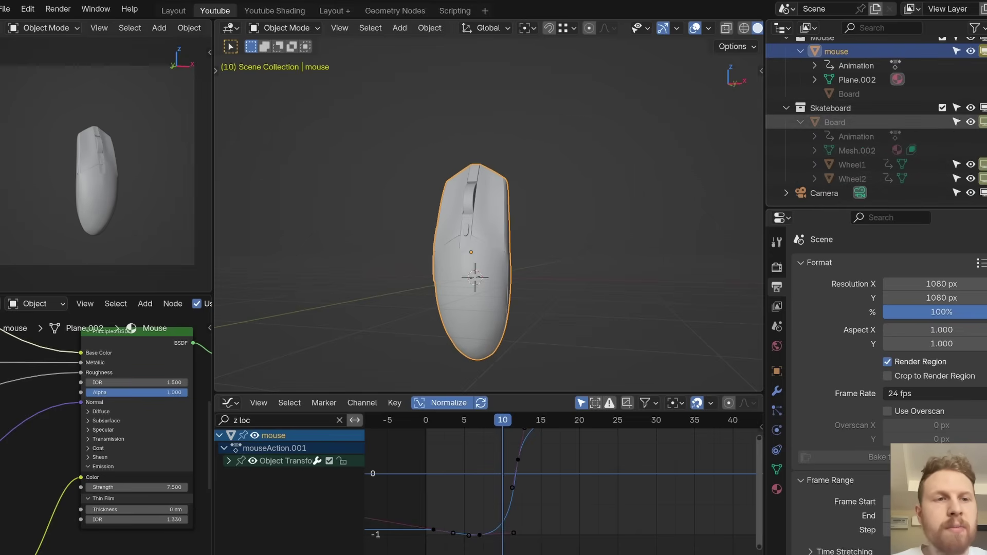
pyautogui.click(983, 124)
# - At frame 11, keyframe the mouse as hidden and the board and both wheels as visible
pyautogui.press('Right')
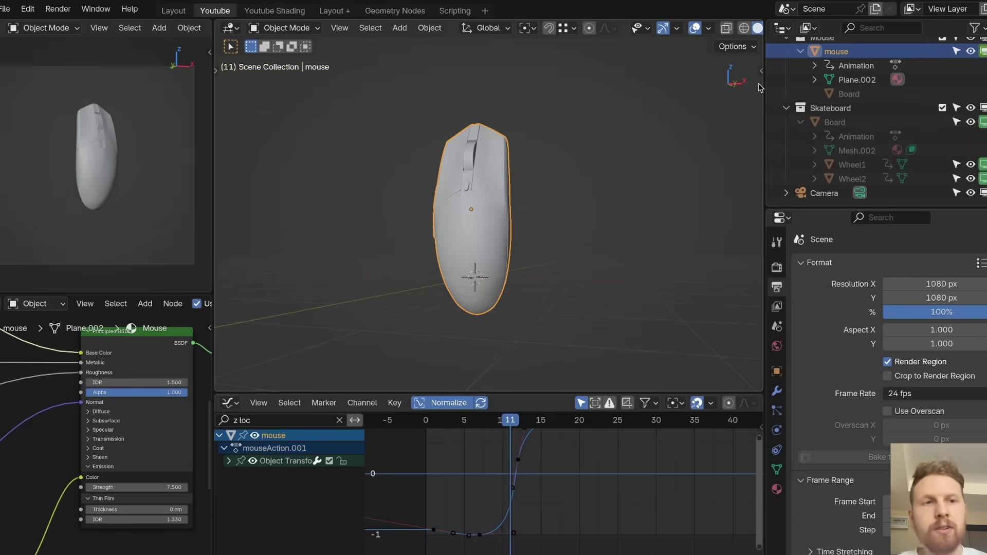
pyautogui.click(980, 51)
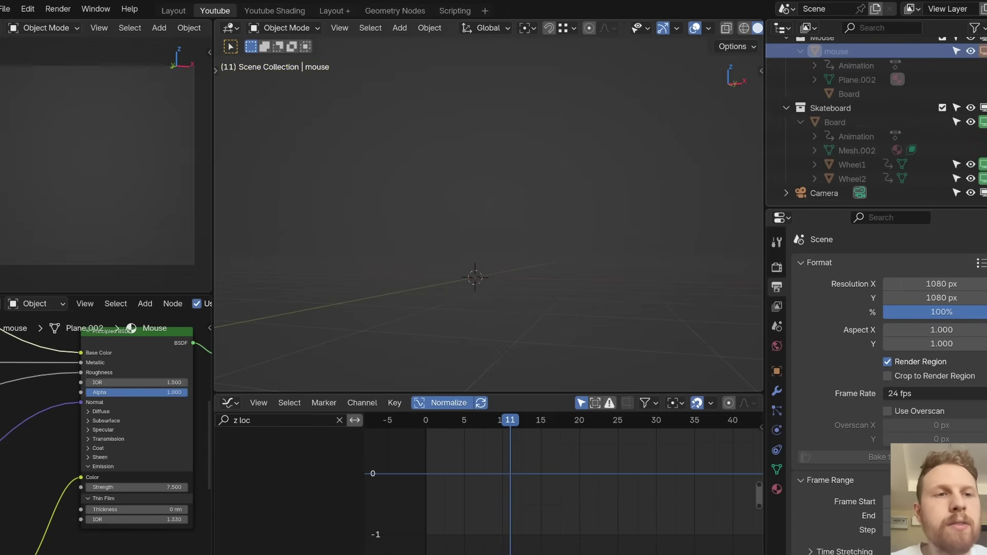
pyautogui.click(982, 122)
pyautogui.click(983, 165)
pyautogui.click(983, 178)
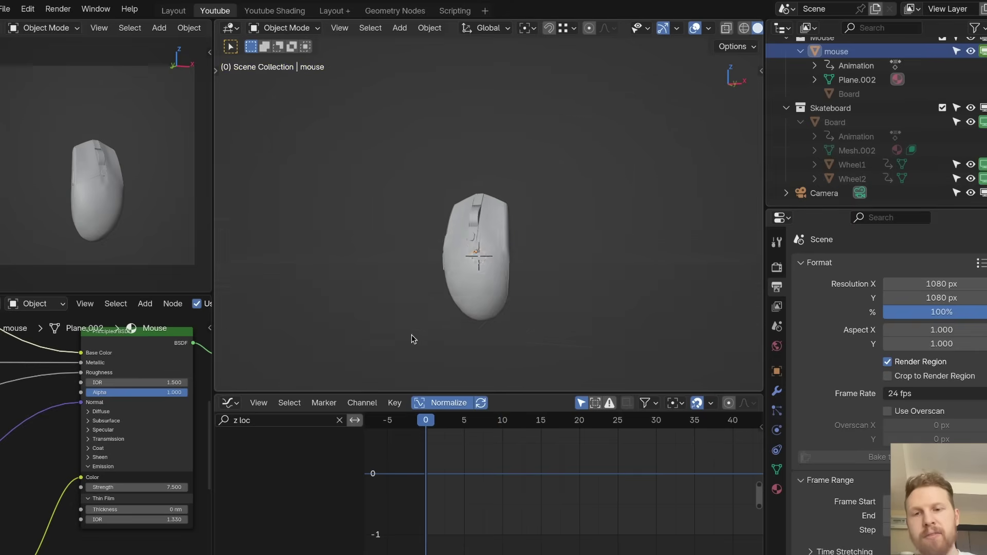
# - Play the animation from the start in the free view and through the camera to check the mouse-to-skateboard swap
pyautogui.scroll(-3, 531, 232)
pyautogui.press('space')
pyautogui.moveTo(531, 232); pyautogui.dragTo(485, 233, button='middle')
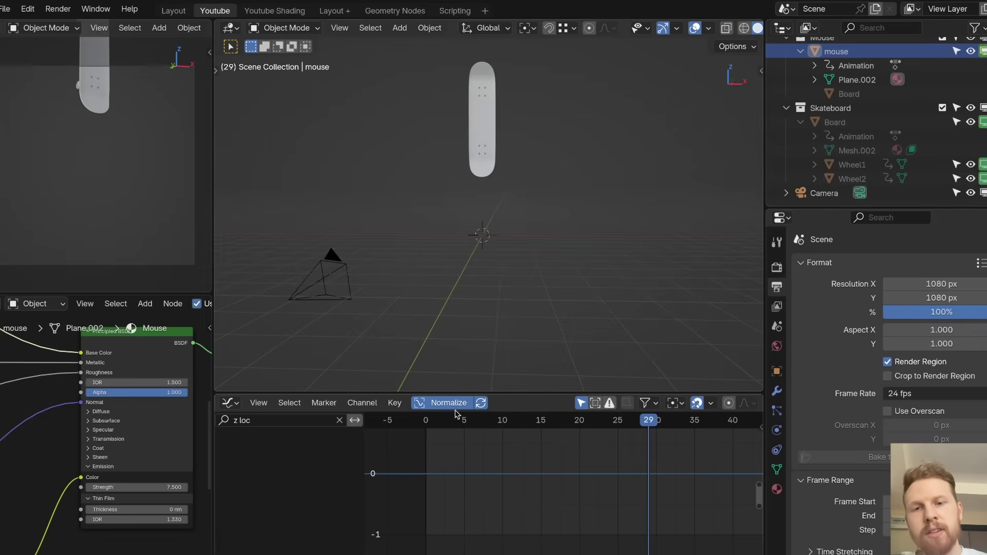
pyautogui.press('Escape')
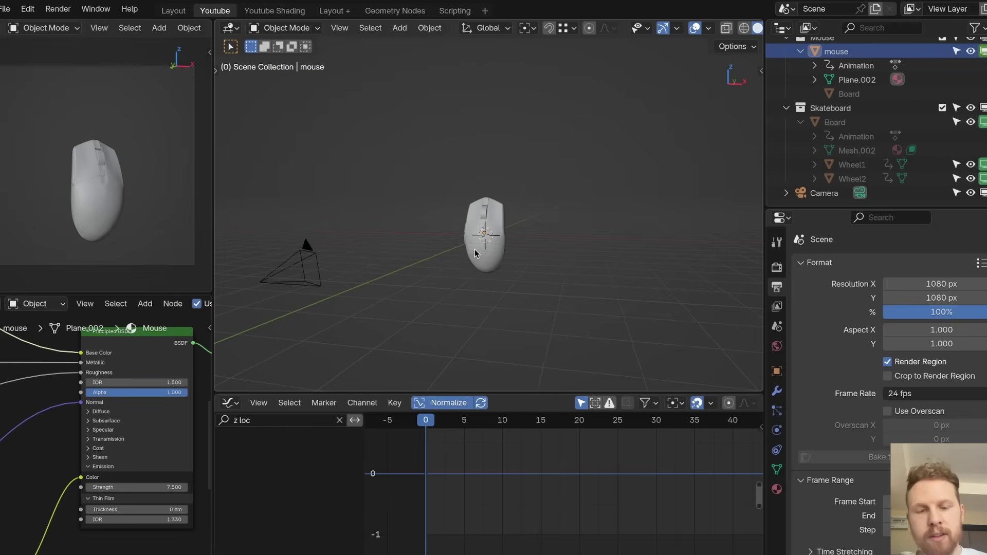
pyautogui.press('space')
pyautogui.press('KP_0')
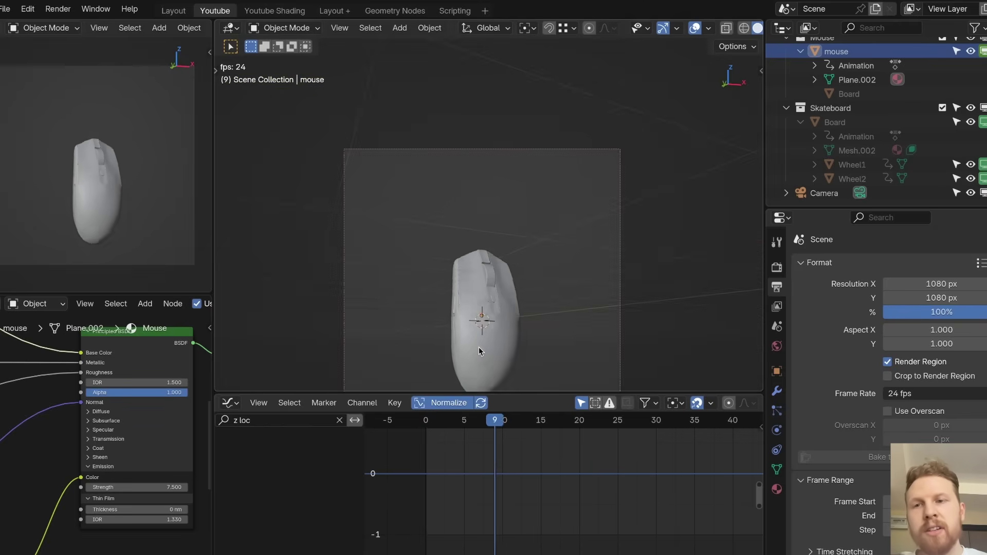
pyautogui.press('Escape')
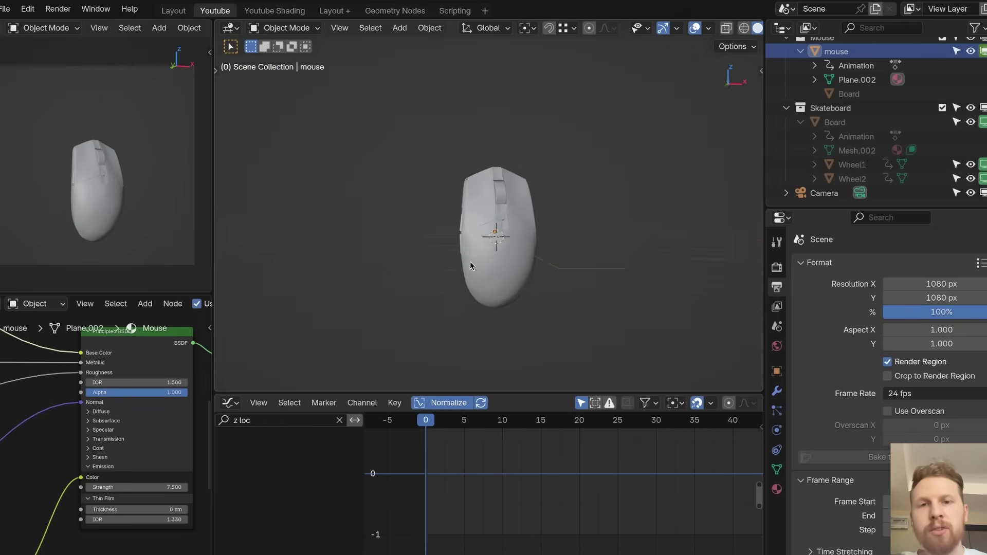
pyautogui.press('space')
pyautogui.press('Escape')
# - Scrub to frame 11 to inspect the board at the swap, and return to frame 0 in camera view
pyautogui.moveTo(479, 329); pyautogui.dragTo(445, 389, button='middle')
pyautogui.scroll(-3, 509, 263)
pyautogui.moveTo(434, 421); pyautogui.dragTo(509, 453)
pyautogui.scroll(3, 475, 254)
pyautogui.keyDown('shift'); pyautogui.moveTo(475, 254); pyautogui.dragTo(483, 310, button='middle'); pyautogui.keyUp('shift')
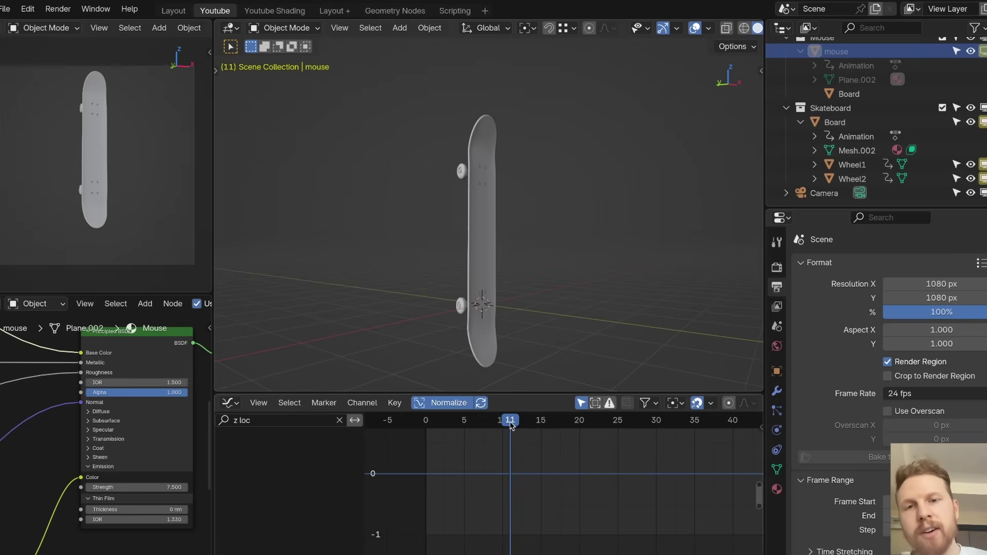
pyautogui.moveTo(510, 423); pyautogui.dragTo(426, 422)
pyautogui.scroll(-3, 455, 248)
pyautogui.press('KP_0')
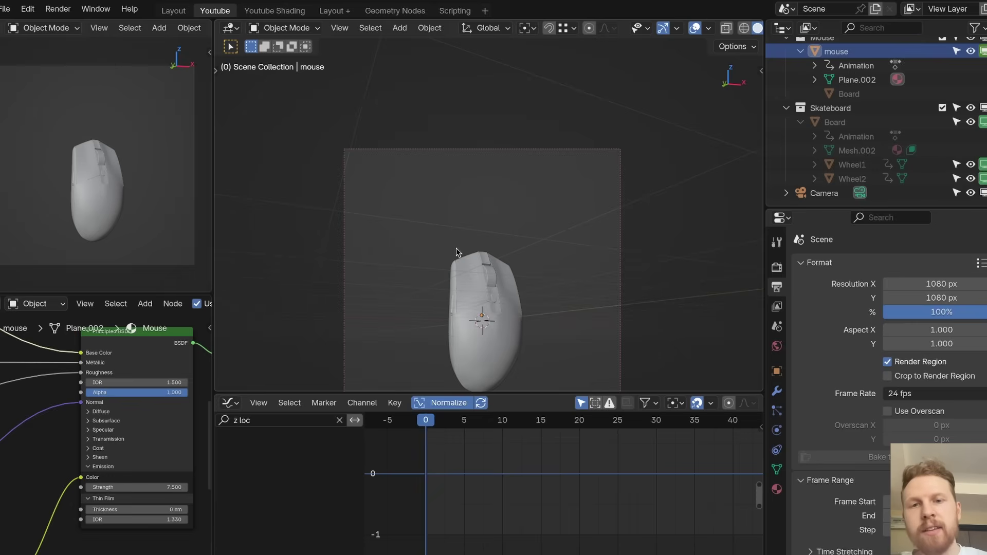
# - Play the animation and return to frame 0 in camera view to review the mouse-to-skateboard swap
pyautogui.press('space')
pyautogui.press('space')
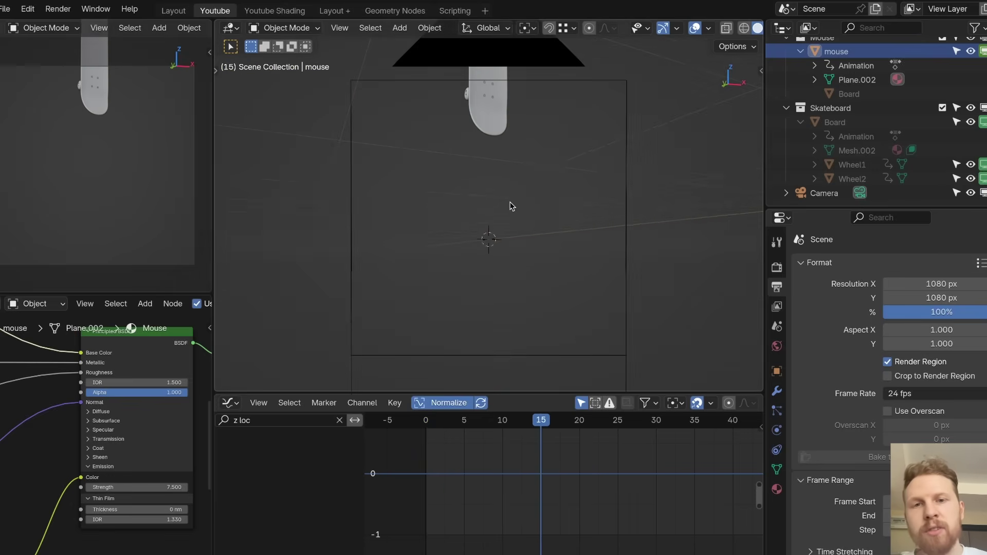
pyautogui.scroll(-2, 510, 202)
pyautogui.click(422, 423)
pyautogui.press('space')
pyautogui.press('Escape')
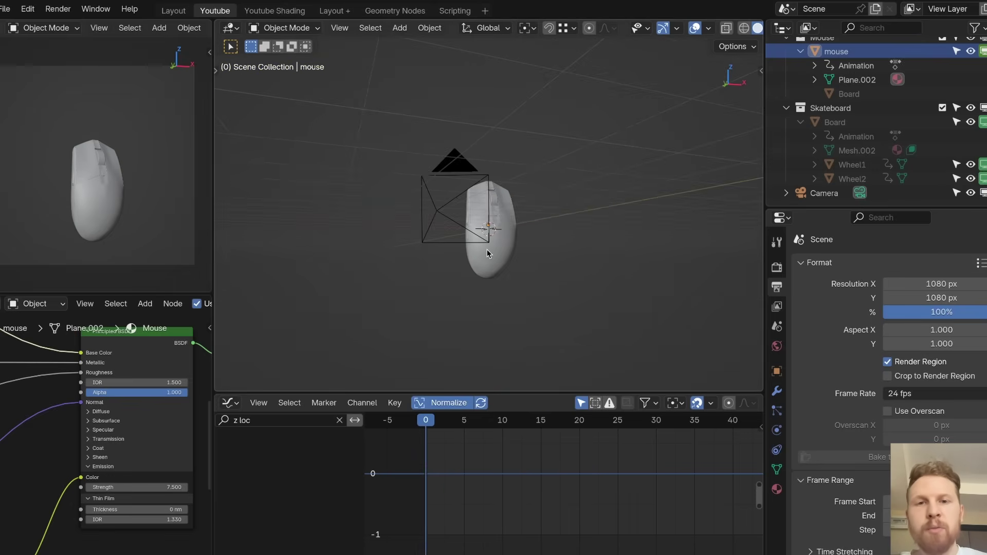
pyautogui.press('KP_0')
pyautogui.press('Home')
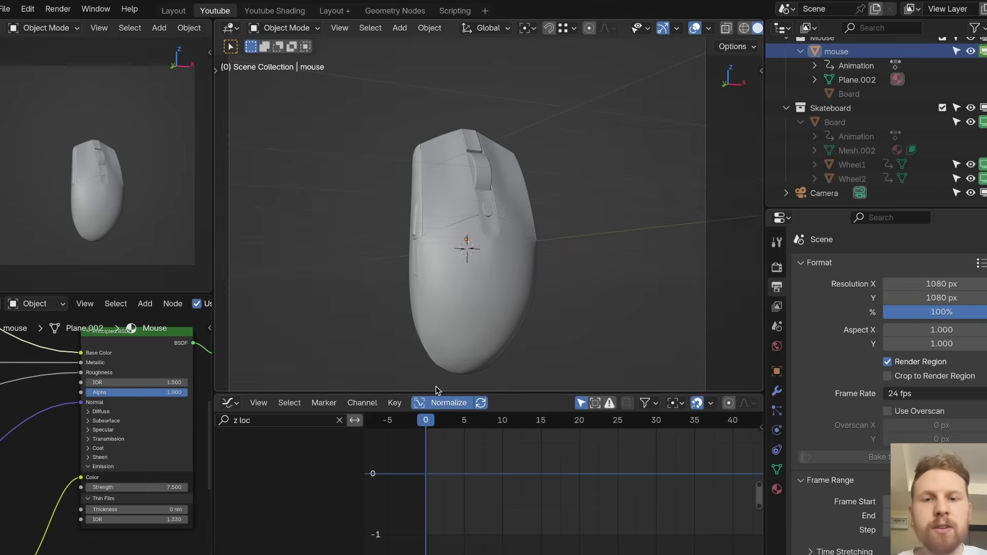
# - Go to frame 11 and compare the skateboard with the mouse at frame 10 through the camera
pyautogui.click(473, 425)
pyautogui.moveTo(475, 428); pyautogui.dragTo(508, 443)
pyautogui.scroll(-2, 569, 83)
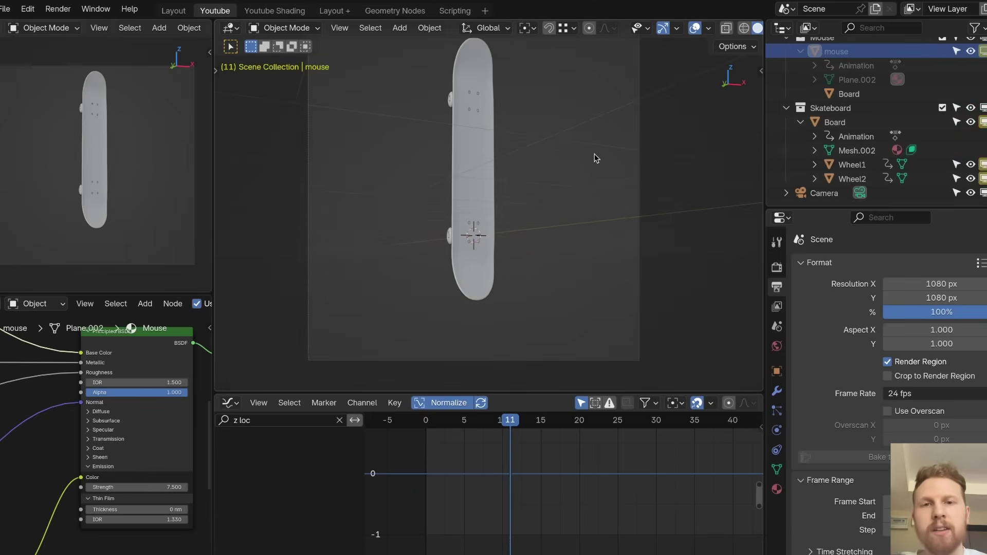
pyautogui.keyDown('shift'); pyautogui.moveTo(567, 159); pyautogui.dragTo(560, 210, button='middle'); pyautogui.keyUp('shift')
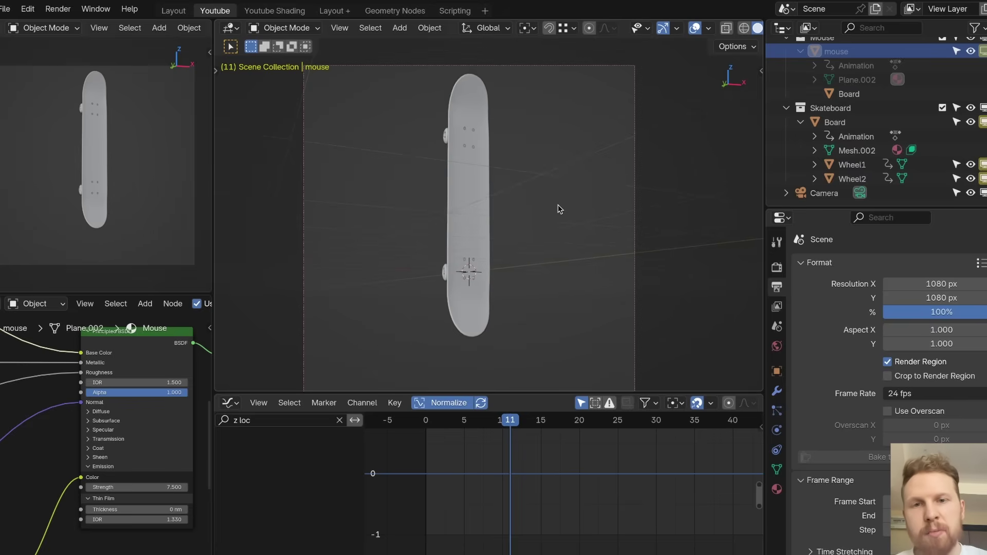
pyautogui.press('Left')
pyautogui.press('Right')
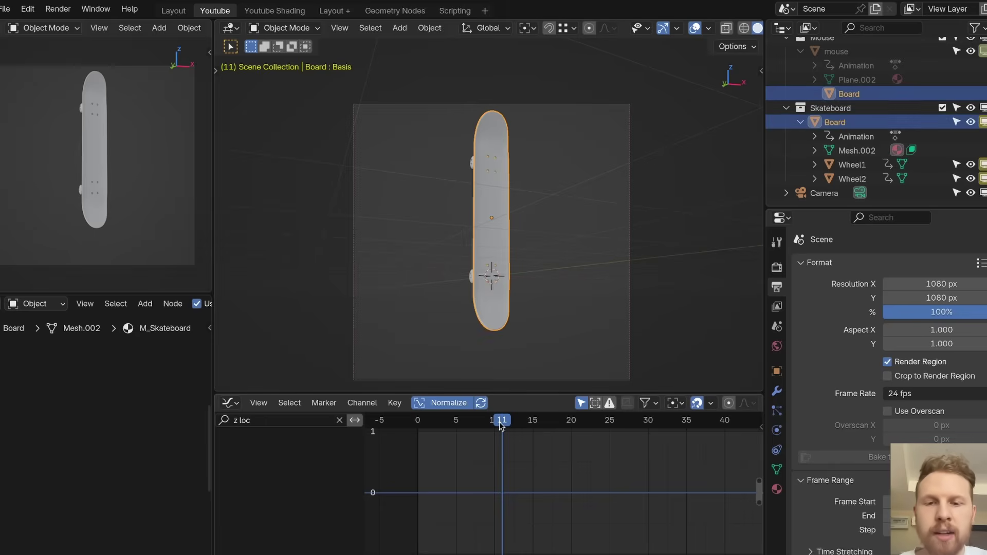
# - Keyframe the board's current transform at frame 31
pyautogui.moveTo(501, 426); pyautogui.dragTo(657, 431)
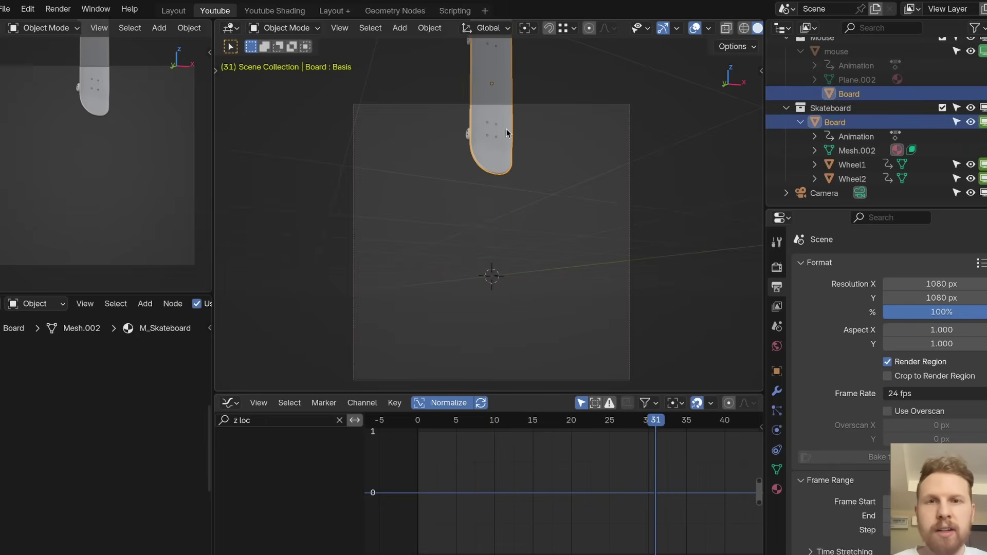
pyautogui.press('i')
pyautogui.scroll(-1, 514, 198)
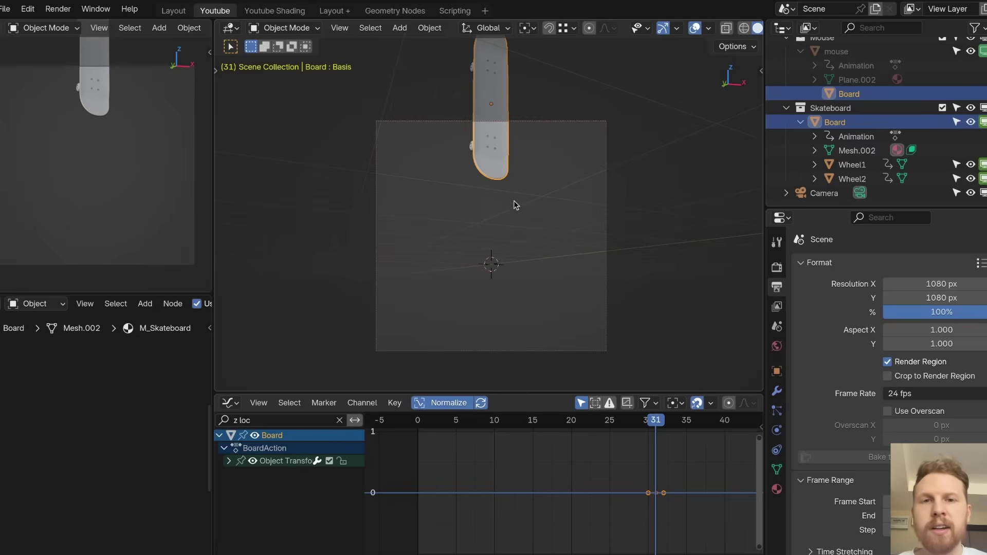
# - At frame 11, shorten the board along global Z and keyframe its transform
pyautogui.click(511, 426)
pyautogui.moveTo(511, 427); pyautogui.dragTo(503, 425)
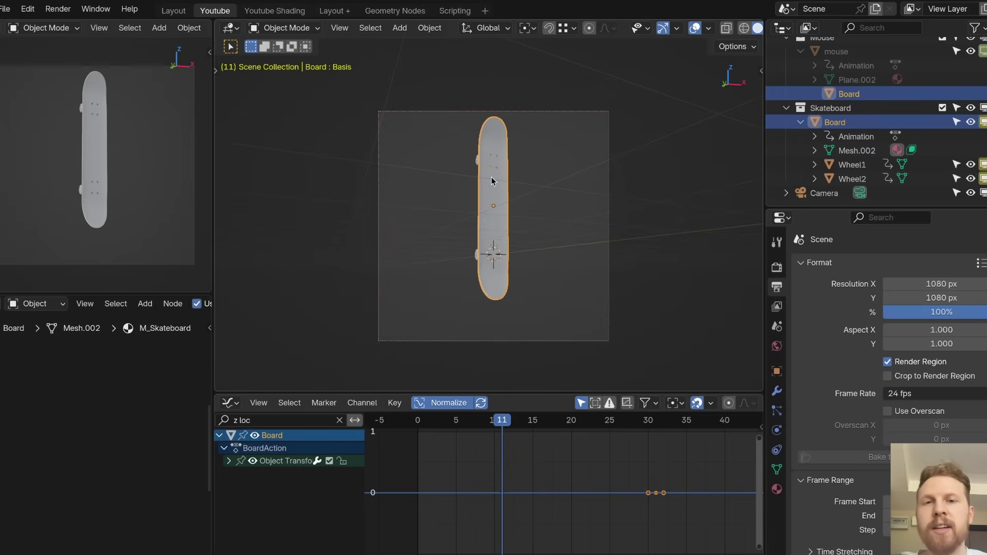
pyautogui.scroll(1, 517, 167)
pyautogui.press('s')
pyautogui.press('z')
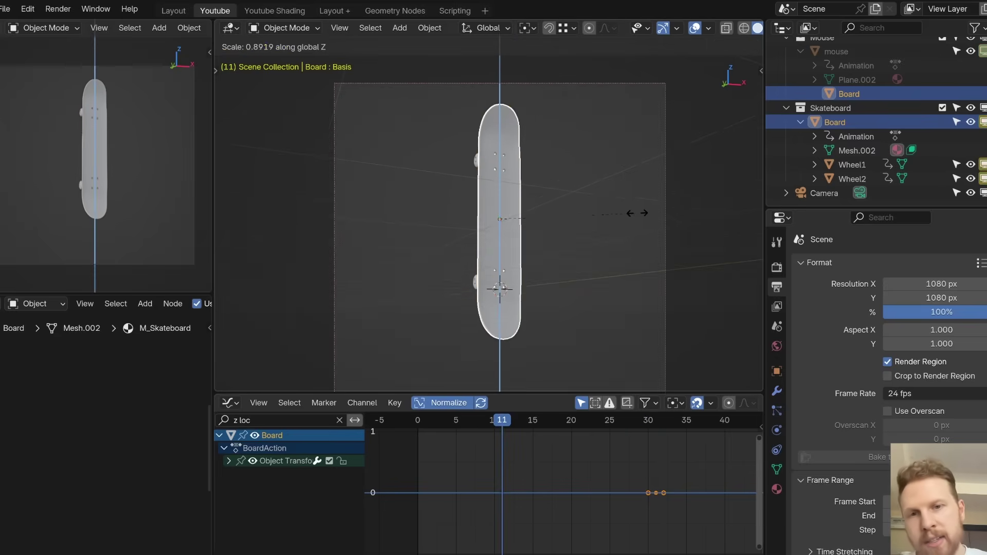
pyautogui.click(606, 219)
pyautogui.press('s')
pyautogui.press('z')
pyautogui.click(609, 221)
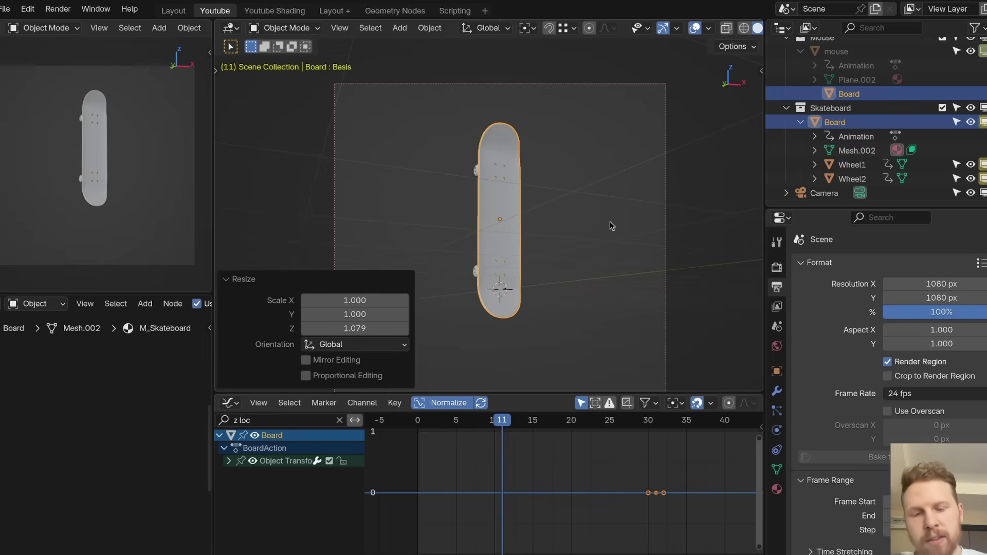
pyautogui.press('i')
# - Flip between frames 10 and 11 to compare the shortened board's height and position with the mouse
pyautogui.press('Left')
pyautogui.press('Right')
pyautogui.press('Left')
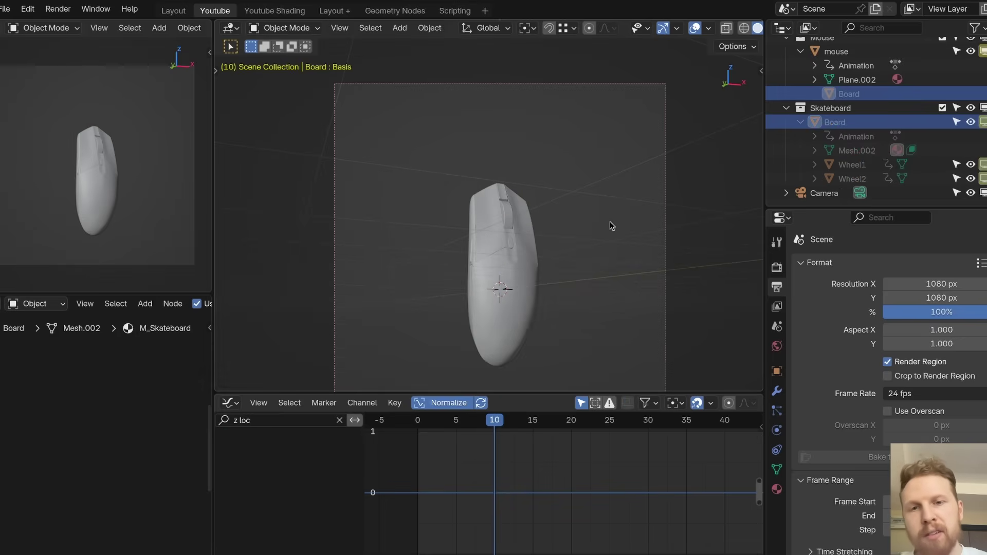
pyautogui.press('Right')
pyautogui.press('Left')
pyautogui.hotkey('ctrl', 'shift', 'z')
pyautogui.hotkey('ctrl', 'z')
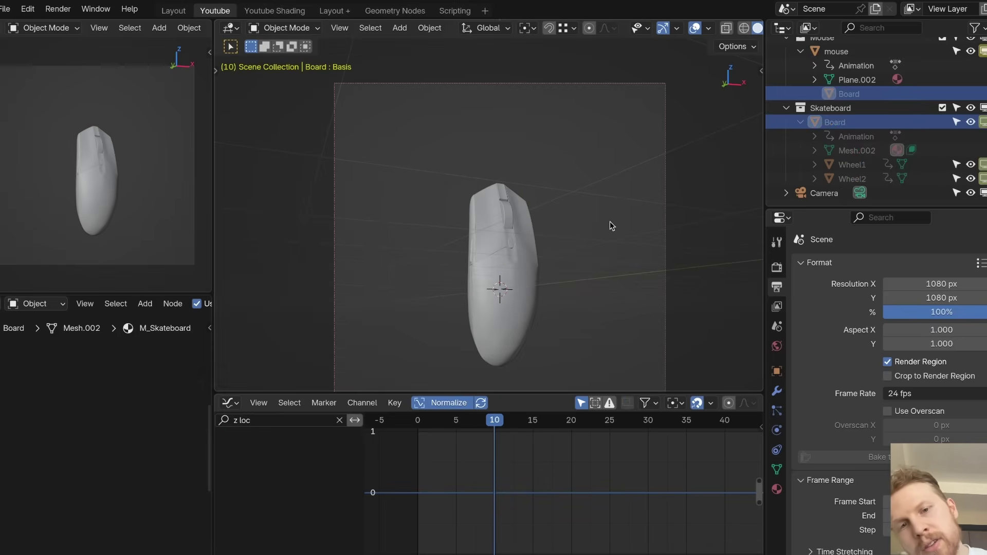
pyautogui.hotkey('ctrl', 'shift', 'z')
# - At frame 11, lower the board about 0.76 m along global Z and check its alignment against the mouse at frame 10
pyautogui.press('g')
pyautogui.press('z')
pyautogui.click(596, 213)
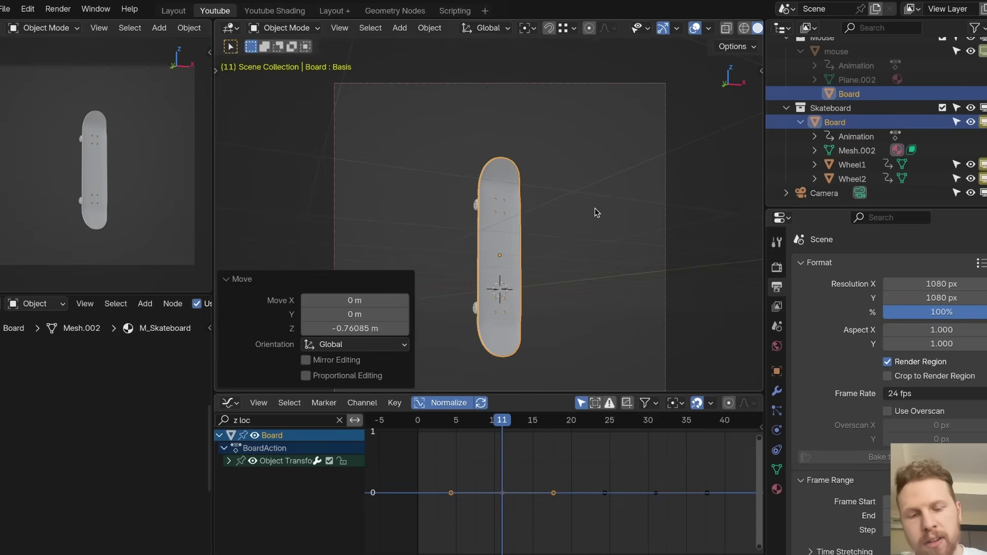
pyautogui.hotkey('ctrl', 'z')
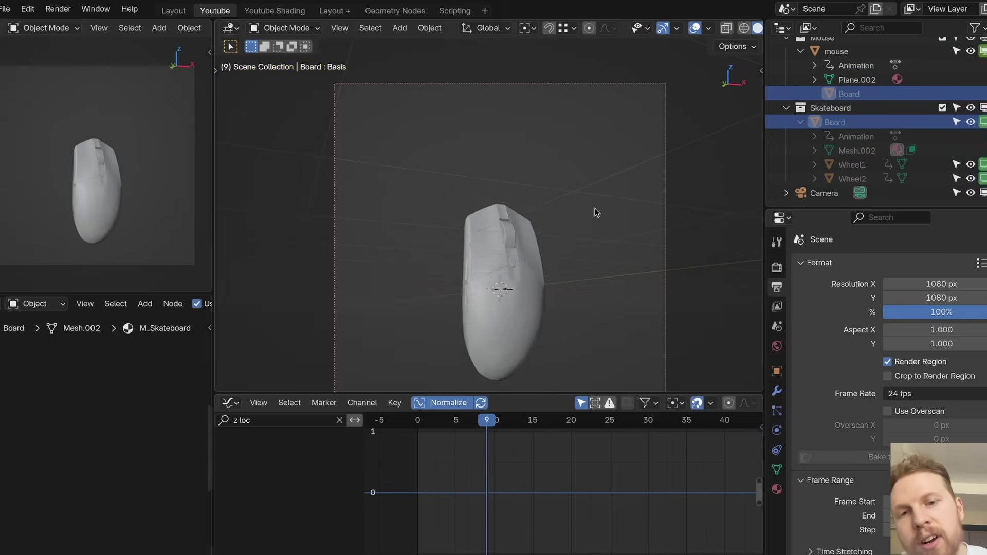
pyautogui.hotkey('ctrl', 'shift', 'z')
pyautogui.hotkey('ctrl', 'z')
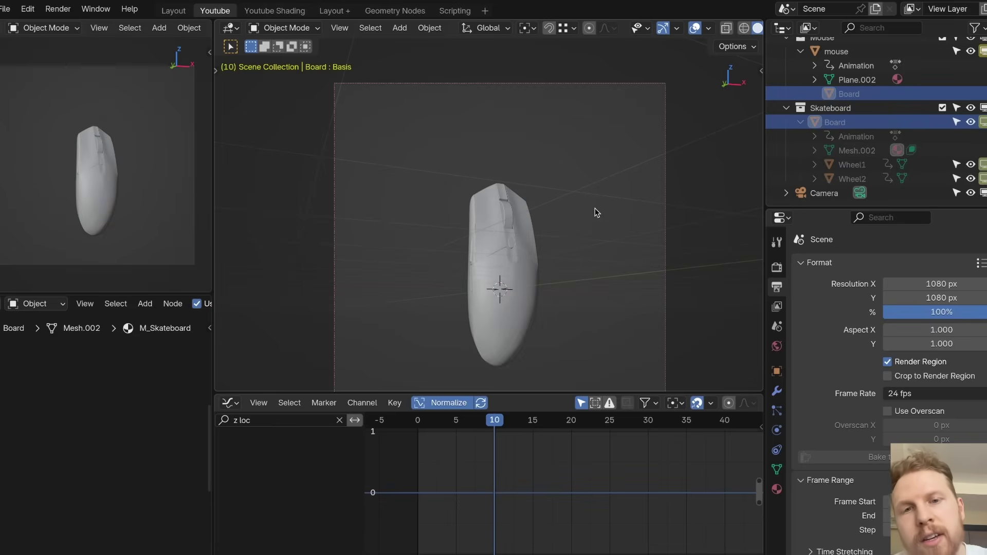
pyautogui.press('Right')
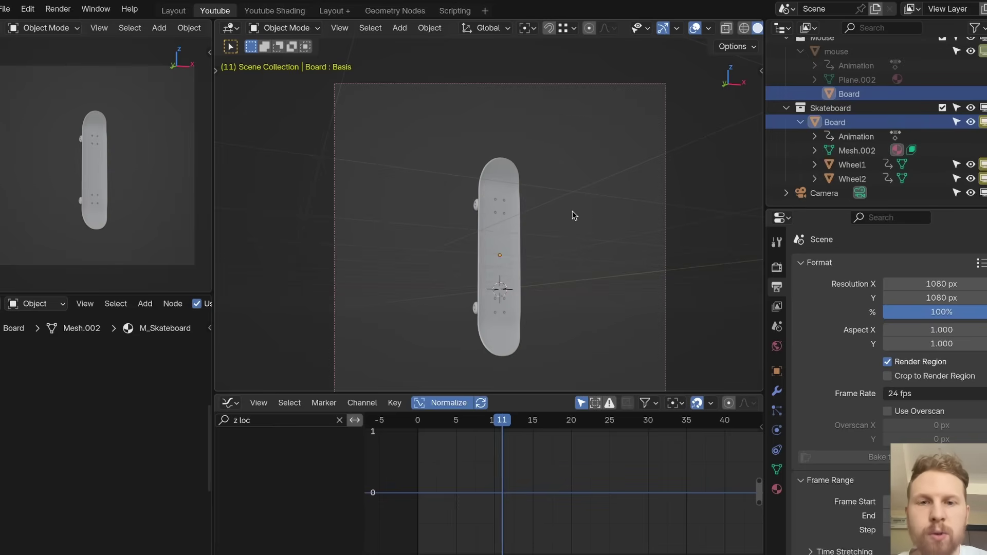
pyautogui.press('Left')
pyautogui.press('Left')
pyautogui.press('Right')
pyautogui.press('Right')
pyautogui.press('Left')
# - Filter the mouse's animation channels to scale and select its scale keyframes around frame 10
pyautogui.click(531, 256)
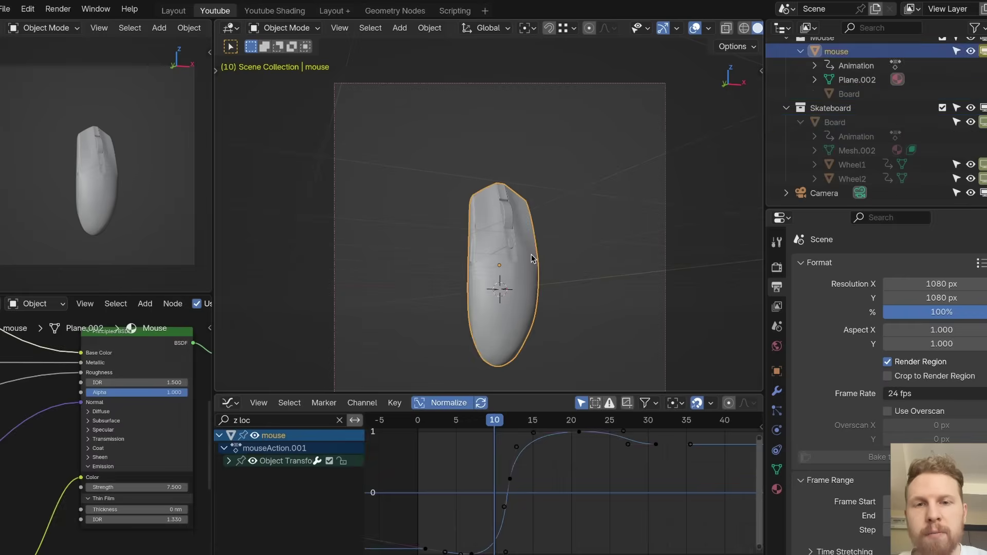
pyautogui.click(270, 419)
pyautogui.write('scale')
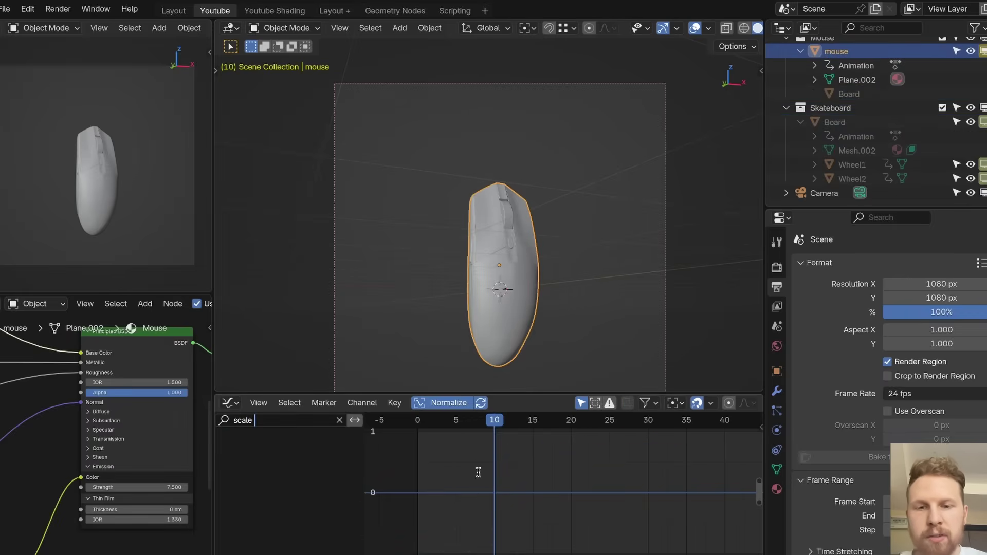
pyautogui.press('Return')
pyautogui.press('Home')
pyautogui.moveTo(466, 468); pyautogui.dragTo(491, 514)
pyautogui.scroll(7, 485, 506)
pyautogui.press('s')
pyautogui.press('y')
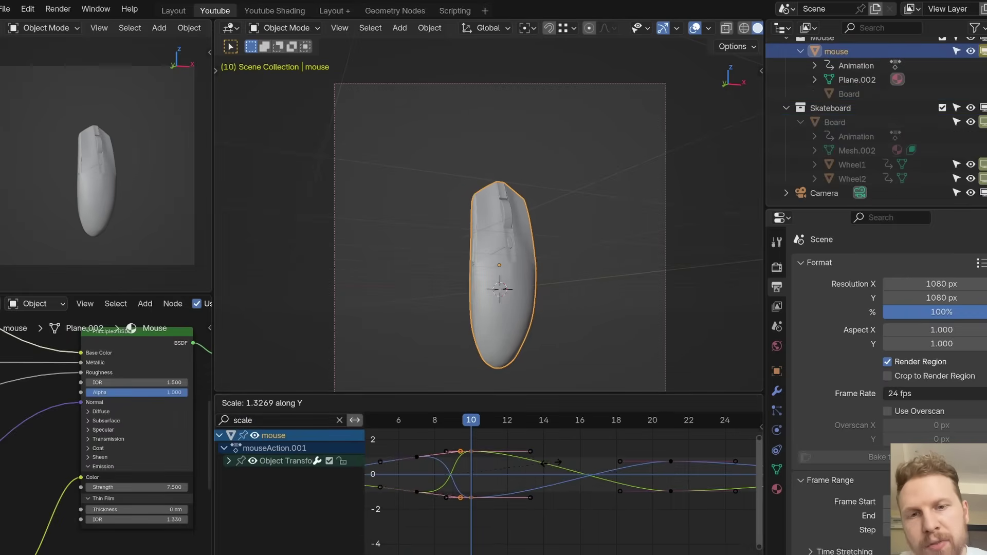
pyautogui.rightClick(460, 464)
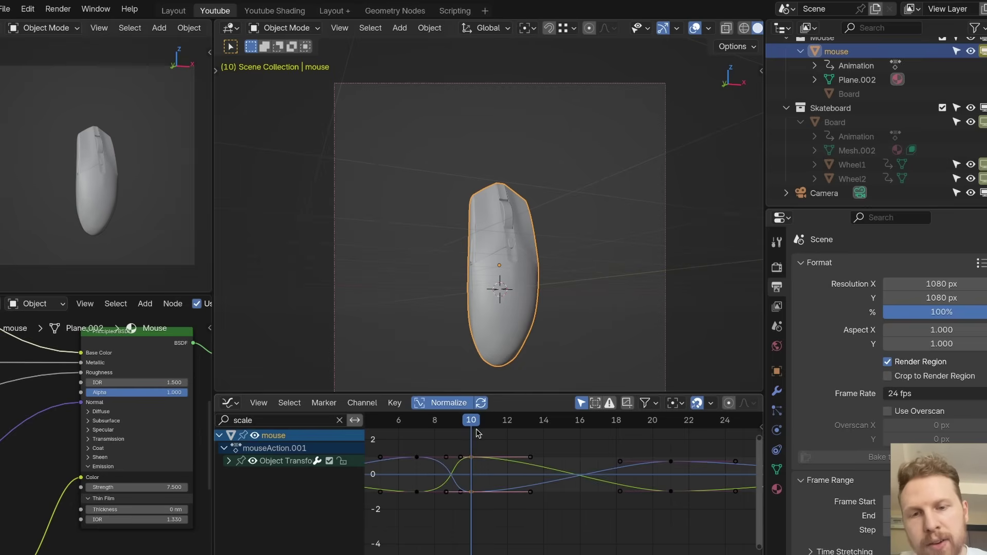
# - Scale the mouse's scale keys near frame 10 along Y for a taller, narrower stretch, and compare with frame 11
pyautogui.press('s')
pyautogui.press('y')
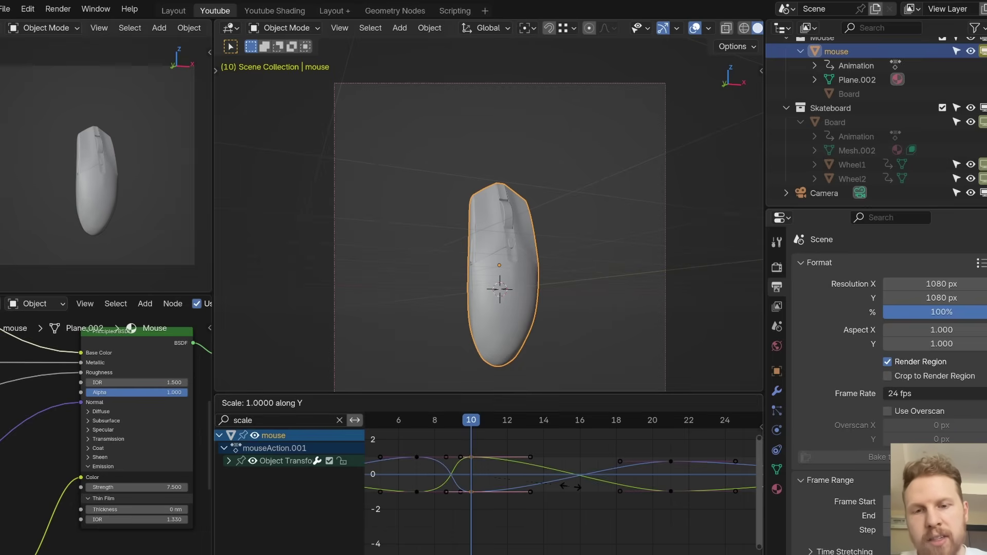
pyautogui.click(606, 483)
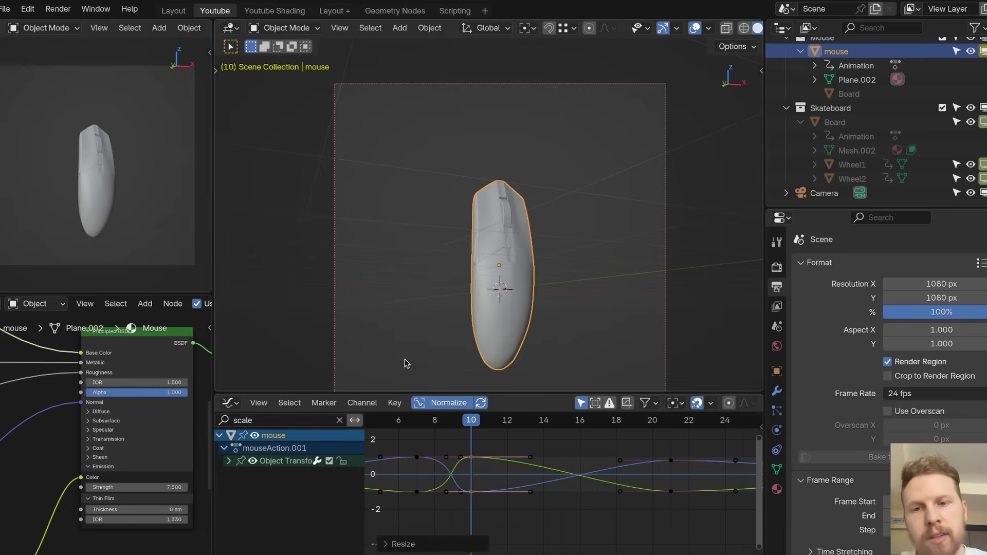
pyautogui.press('Right')
pyautogui.press('Left')
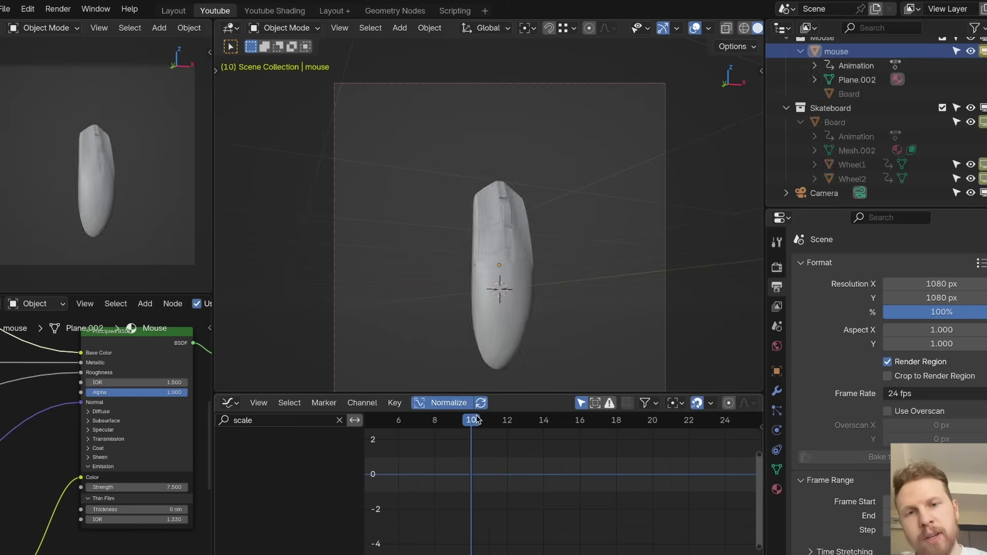
pyautogui.press('Right')
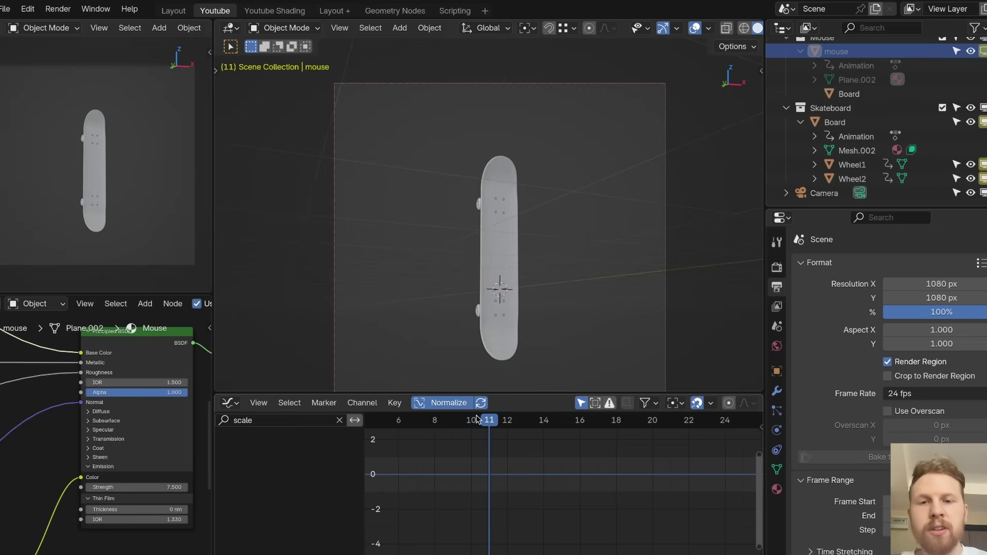
# - Play the animation in the free view, from frame 0 and around frame 16, to check the board's motion after the swap
pyautogui.moveTo(528, 229); pyautogui.dragTo(529, 233, button='middle')
pyautogui.moveTo(433, 419); pyautogui.dragTo(400, 421)
pyautogui.scroll(-10, 447, 426)
pyautogui.click(454, 424)
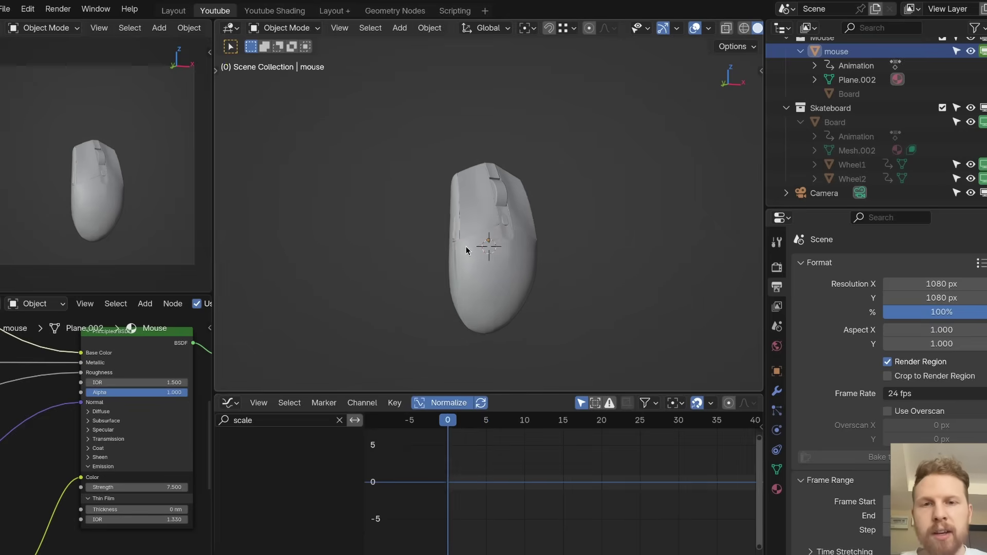
pyautogui.press('space')
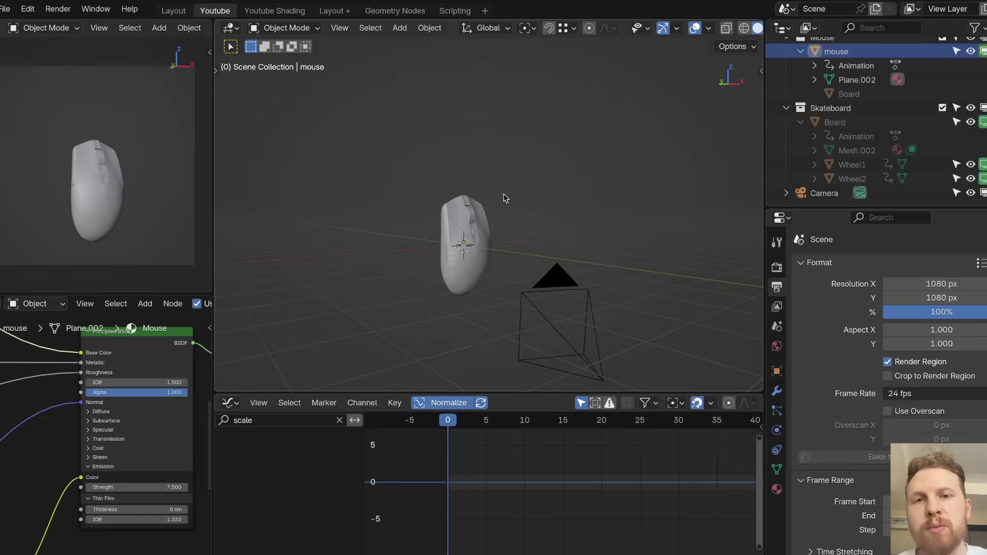
pyautogui.press('Escape')
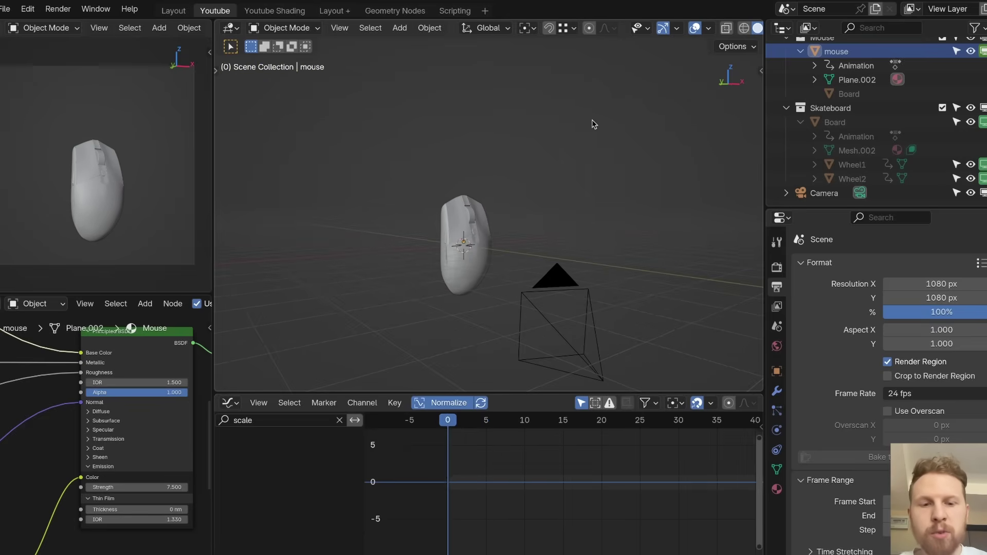
pyautogui.moveTo(575, 422)
pyautogui.mouseDown()
pyautogui.moveTo(591, 428)
pyautogui.moveTo(578, 431)
pyautogui.mouseUp()
pyautogui.press('space')
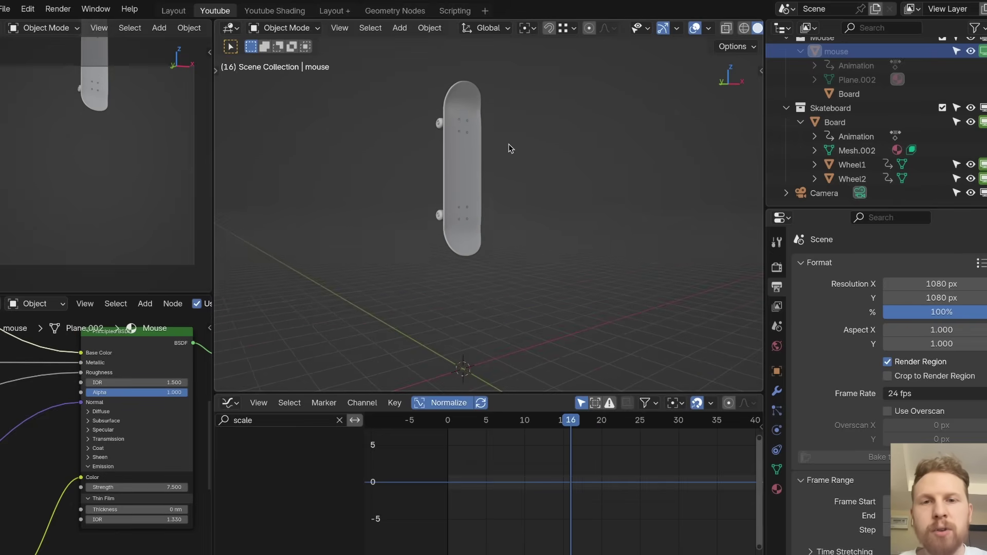
pyautogui.press('Escape')
pyautogui.press('space')
pyautogui.press('Escape')
pyautogui.press('space')
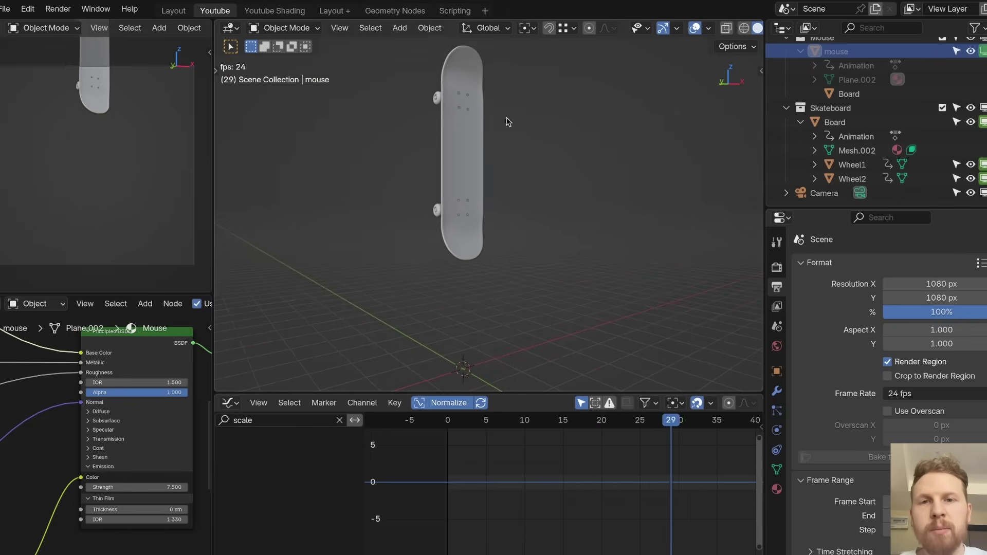
pyautogui.press('Escape')
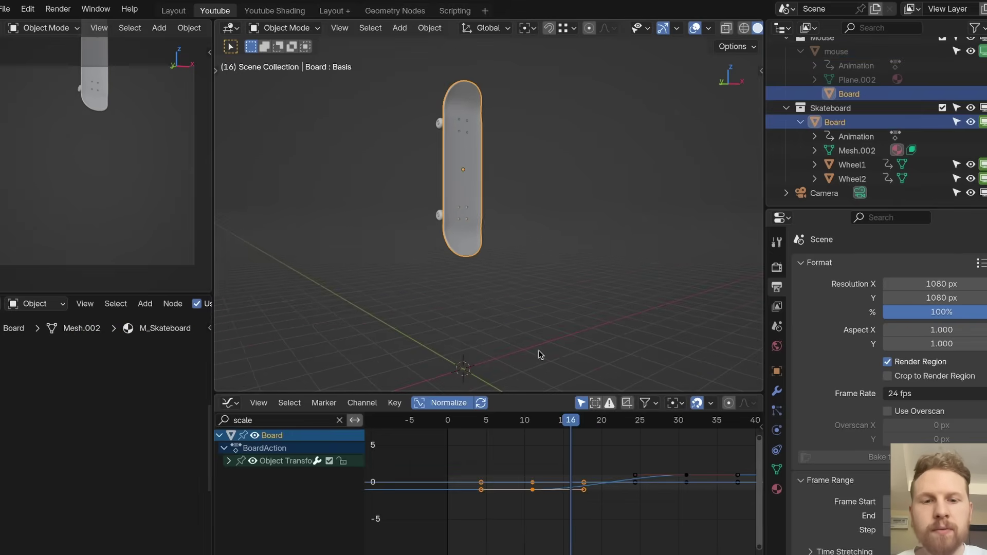
# - Shift the board's ending scale keyframes earlier in time to shorten its stretch after the swap
pyautogui.moveTo(589, 476); pyautogui.dragTo(534, 510, button='middle')
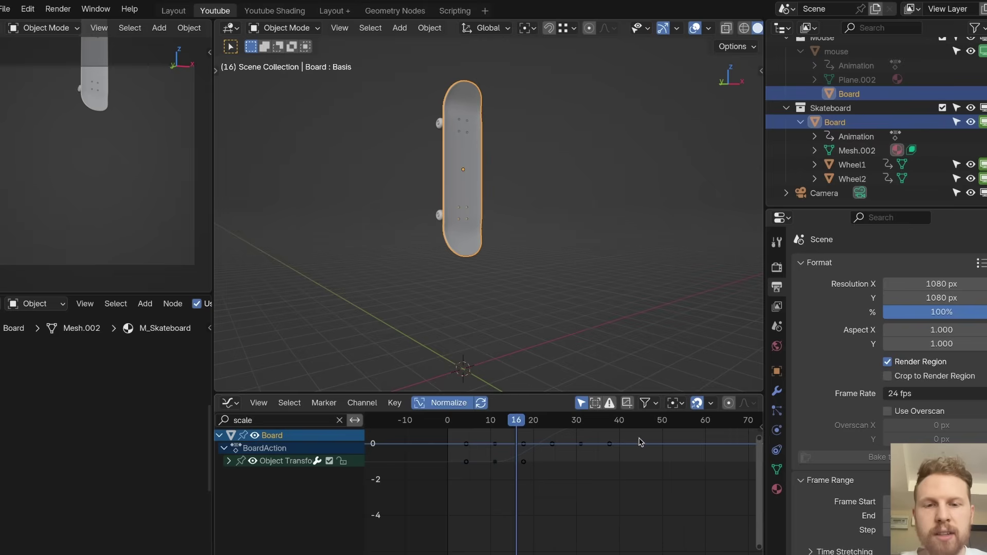
pyautogui.click(580, 462)
pyautogui.moveTo(640, 442); pyautogui.dragTo(571, 459, button='middle')
pyautogui.scroll(1, 572, 460)
pyautogui.press('g')
pyautogui.press('x')
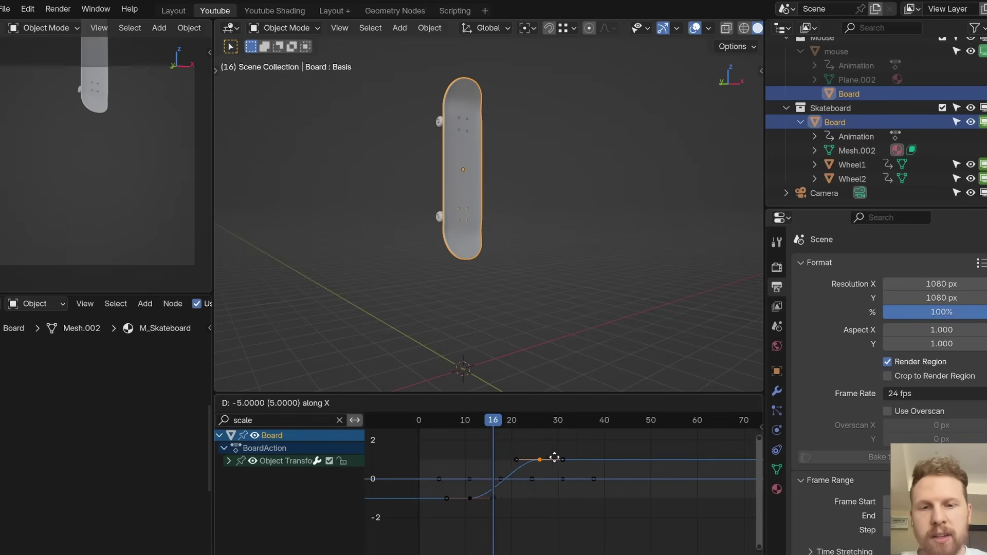
pyautogui.click(522, 457)
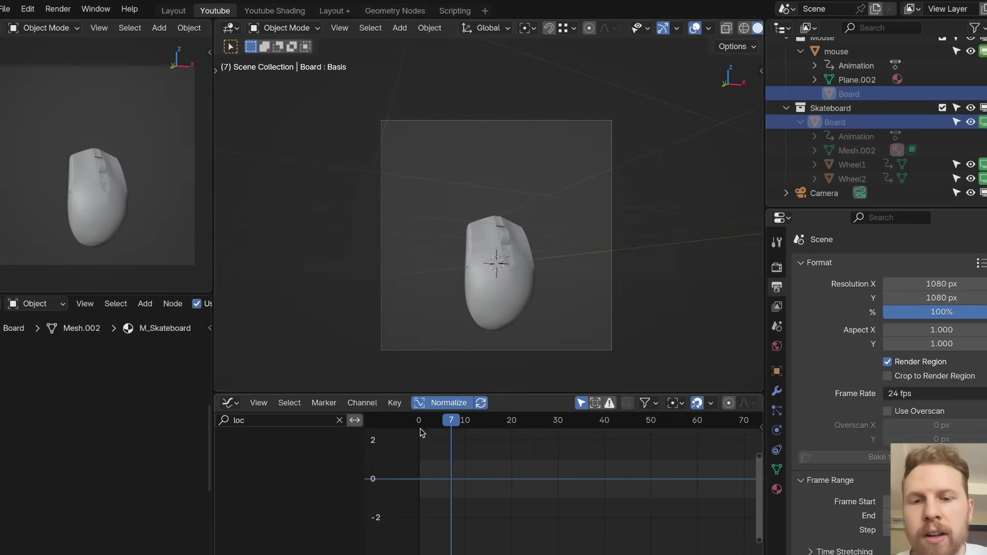
# - At frame 11, move the board up along global Z by about 0.54 m to line it up with the stretched mouse
pyautogui.moveTo(464, 432)
pyautogui.mouseDown()
pyautogui.moveTo(452, 434)
pyautogui.moveTo(470, 436)
pyautogui.mouseUp()
pyautogui.click(505, 262)
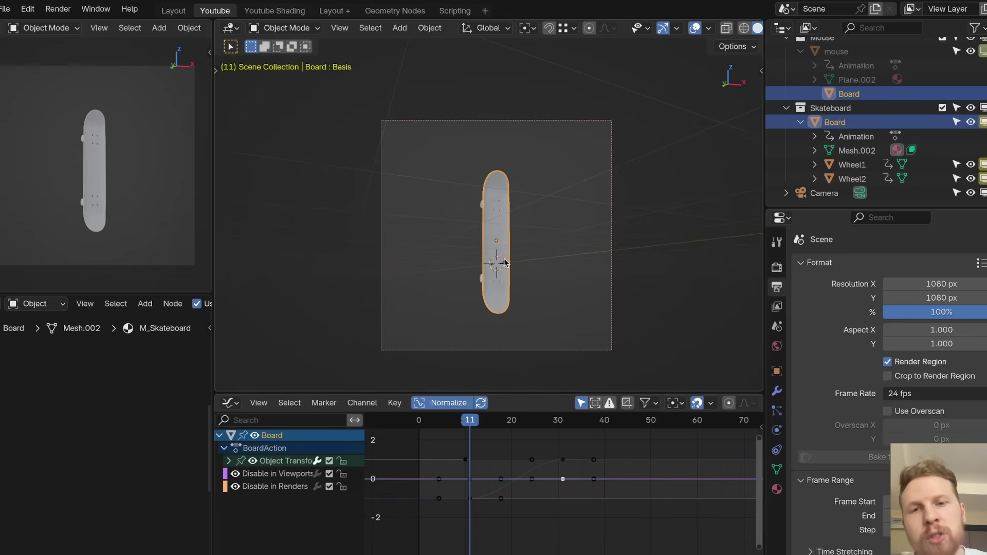
pyautogui.scroll(2, 529, 290)
pyautogui.press('g')
pyautogui.press('z')
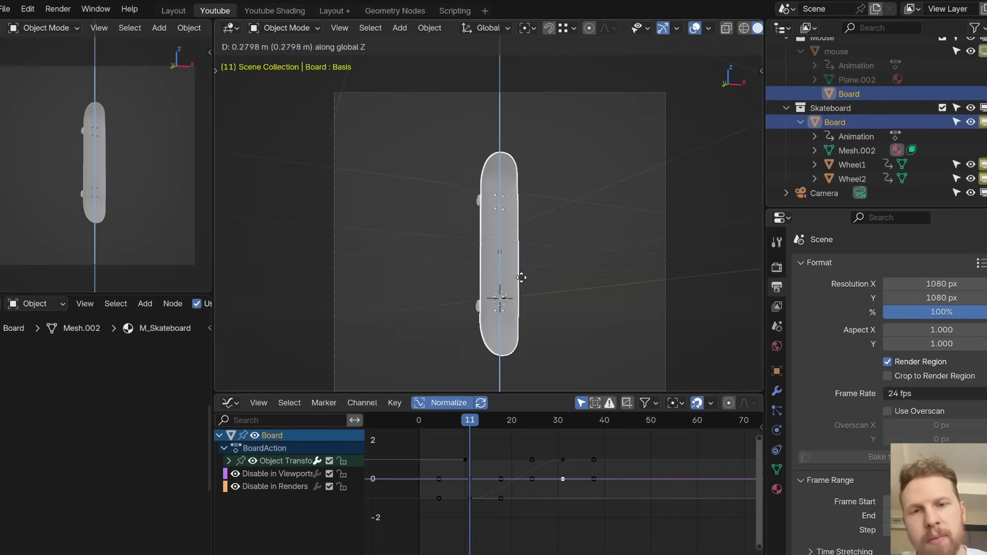
pyautogui.click(521, 267)
pyautogui.keyDown('shift'); pyautogui.moveTo(547, 279); pyautogui.dragTo(546, 251, button='middle'); pyautogui.keyUp('shift')
pyautogui.scroll(-1, 545, 257)
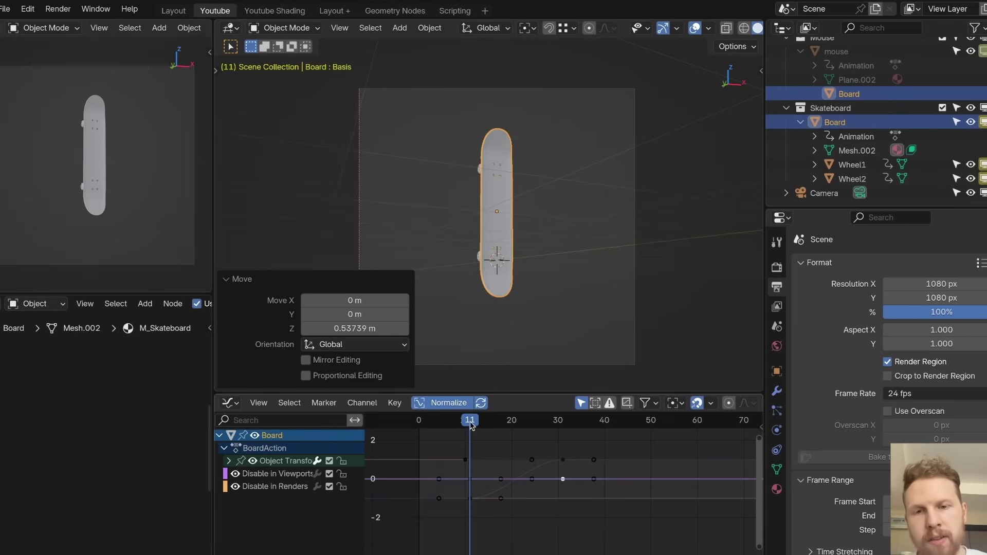
# - Flip between frames 10 and 11 to compare the mouse's and the board's positions at the swap
pyautogui.moveTo(469, 424); pyautogui.dragTo(465, 445)
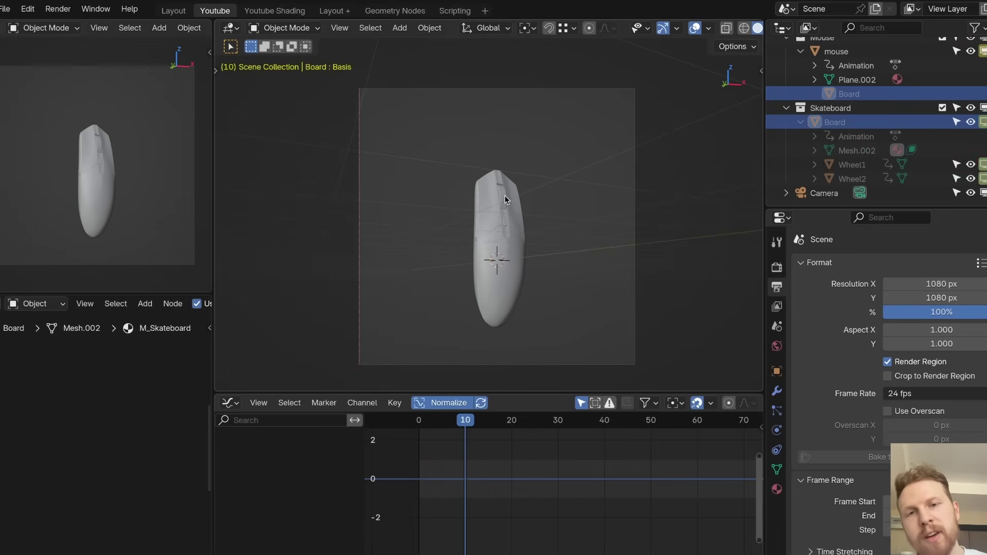
pyautogui.press('Right')
pyautogui.press('Left')
pyautogui.press('Right')
pyautogui.press('Left')
pyautogui.press('Right')
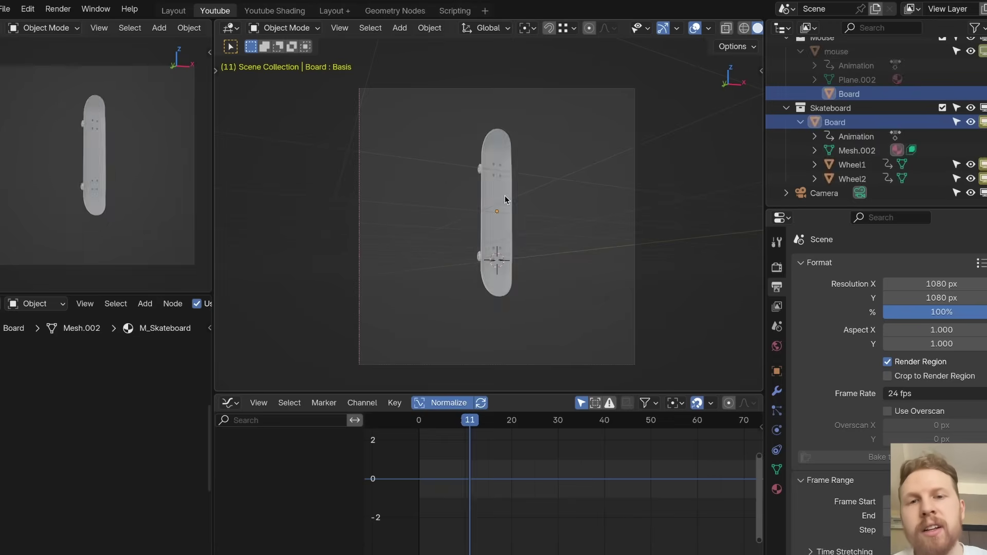
pyautogui.press('Left')
pyautogui.press('Right')
pyautogui.press('Left')
pyautogui.press('Right')
# - Raise the board further along global Z at frame 11 and clear the selection
pyautogui.click(504, 197)
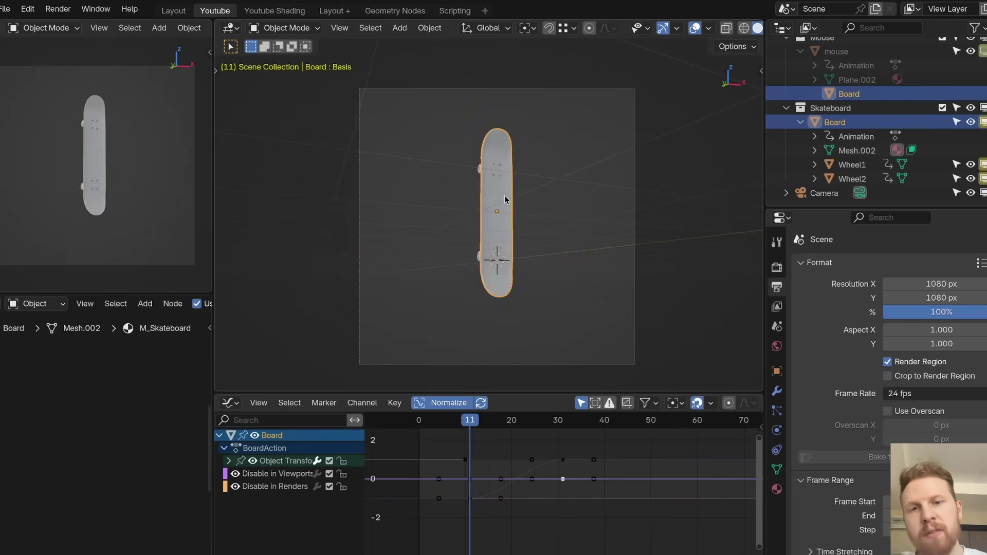
pyautogui.press('g')
pyautogui.press('z')
pyautogui.click(504, 171)
pyautogui.hotkey('alt', 'a')
# - Step back and forth through frames 9 to 12 to check how the motion carries over from mouse to board
pyautogui.press('Left')
pyautogui.press('Right')
pyautogui.press('Right')
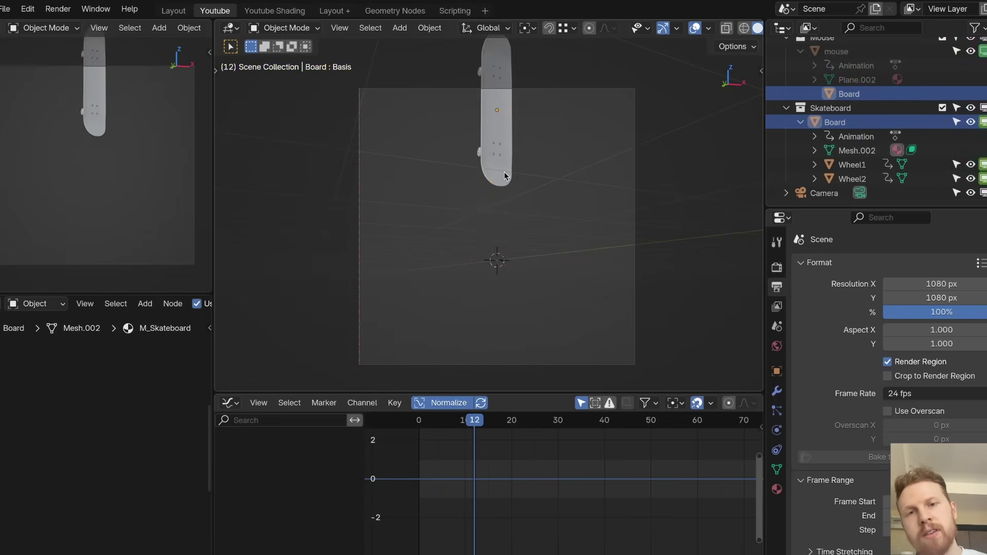
pyautogui.press('Left')
pyautogui.press('Left')
pyautogui.press('Left')
pyautogui.press('Right')
pyautogui.press('Right')
pyautogui.press('Right')
pyautogui.press('Left')
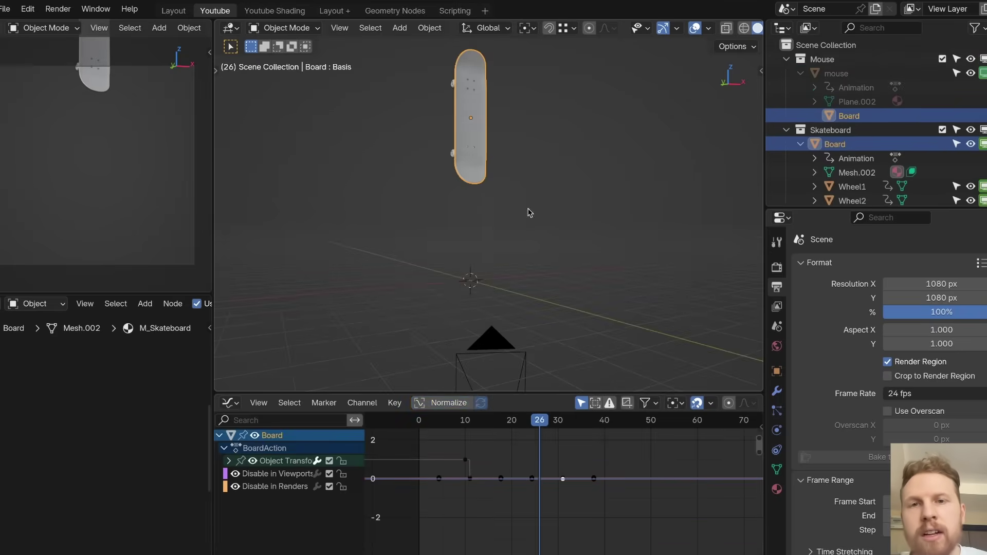
# - Play the animation in the free view, with frame 14 as the start, to check the board's motion after the swap
pyautogui.moveTo(535, 422); pyautogui.dragTo(485, 422)
pyautogui.press('F3')
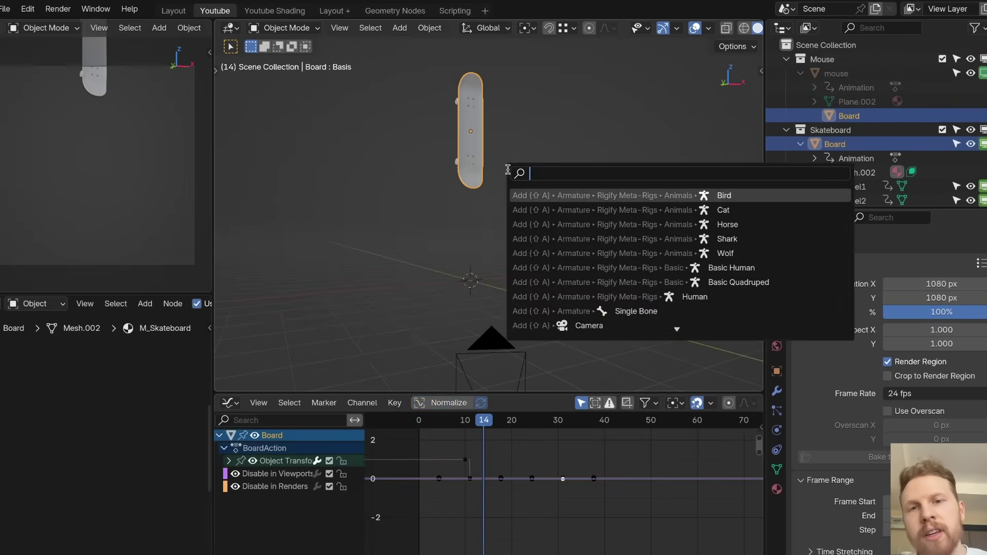
pyautogui.click(557, 110)
pyautogui.press('space')
pyautogui.moveTo(514, 85); pyautogui.dragTo(504, 98, button='middle')
pyautogui.press('Escape')
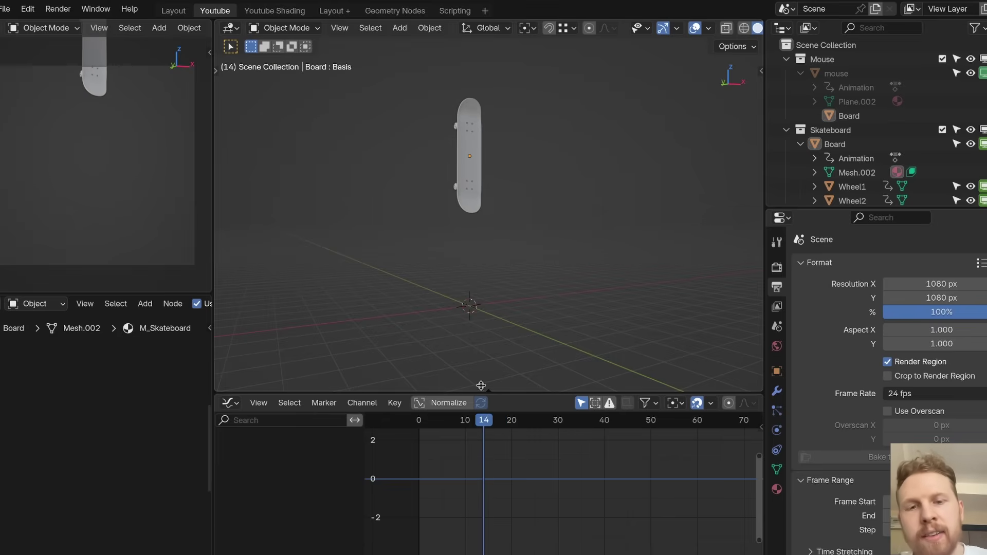
pyautogui.press('space')
pyautogui.press('Escape')
pyautogui.press('space')
pyautogui.press('Escape')
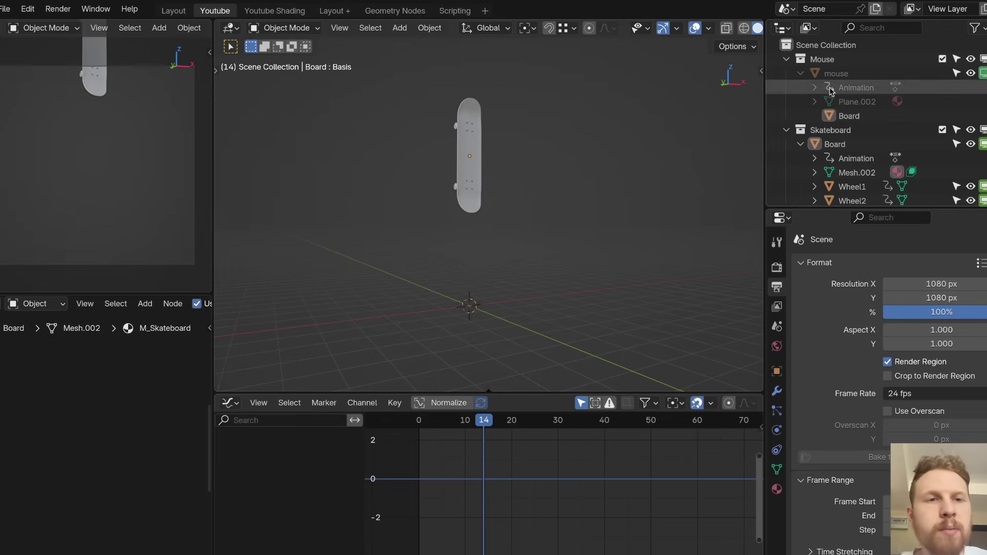
# - Select the mouse at frame 5 and filter its animation channels to scale
pyautogui.click(843, 73)
pyautogui.click(461, 422)
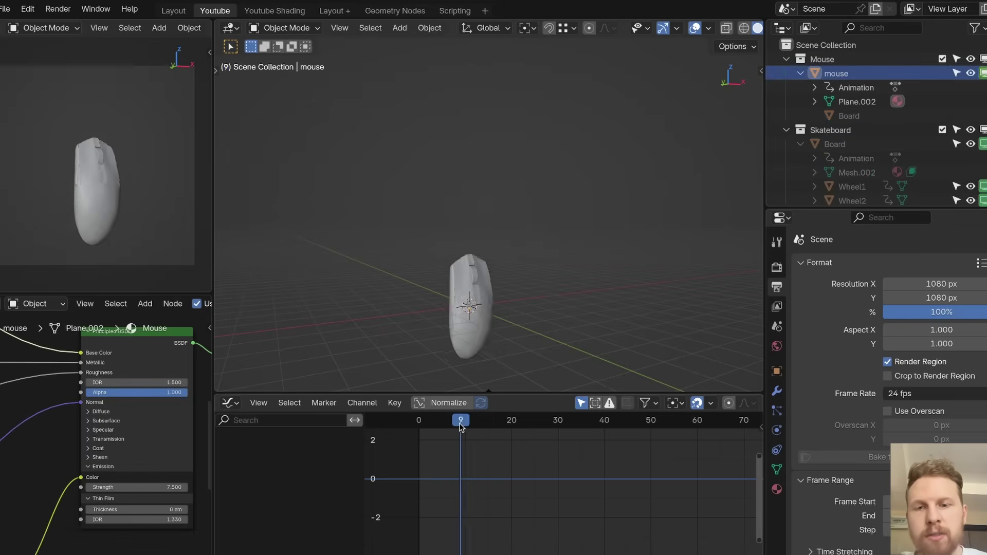
pyautogui.moveTo(460, 425); pyautogui.dragTo(442, 425)
pyautogui.click(491, 288)
pyautogui.keyDown('shift'); pyautogui.moveTo(492, 287); pyautogui.dragTo(489, 261, button='middle'); pyautogui.keyUp('shift')
pyautogui.scroll(1, 497, 432)
pyautogui.click(274, 420)
pyautogui.write('scal')
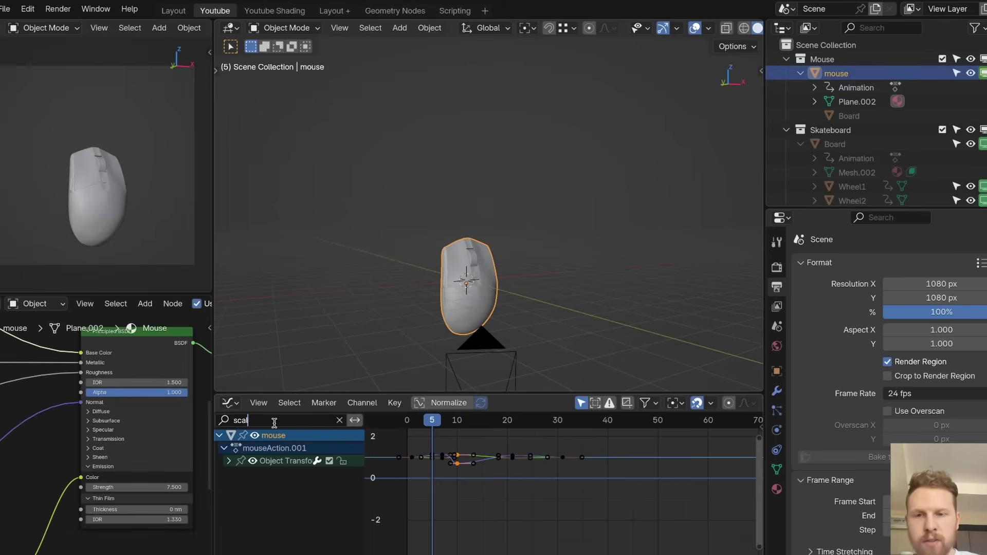
# - Select and delete the mouse's scale keyframes at frame 21, between the stretch and the ending keys
pyautogui.keyDown('ctrl'); pyautogui.moveTo(544, 457); pyautogui.dragTo(504, 429, button='middle'); pyautogui.keyUp('ctrl')
pyautogui.scroll(2, 503, 431)
pyautogui.moveTo(479, 465); pyautogui.dragTo(513, 536)
pyautogui.moveTo(513, 536); pyautogui.dragTo(523, 504, button='middle')
pyautogui.scroll(2, 523, 503)
pyautogui.moveTo(494, 451); pyautogui.dragTo(530, 513)
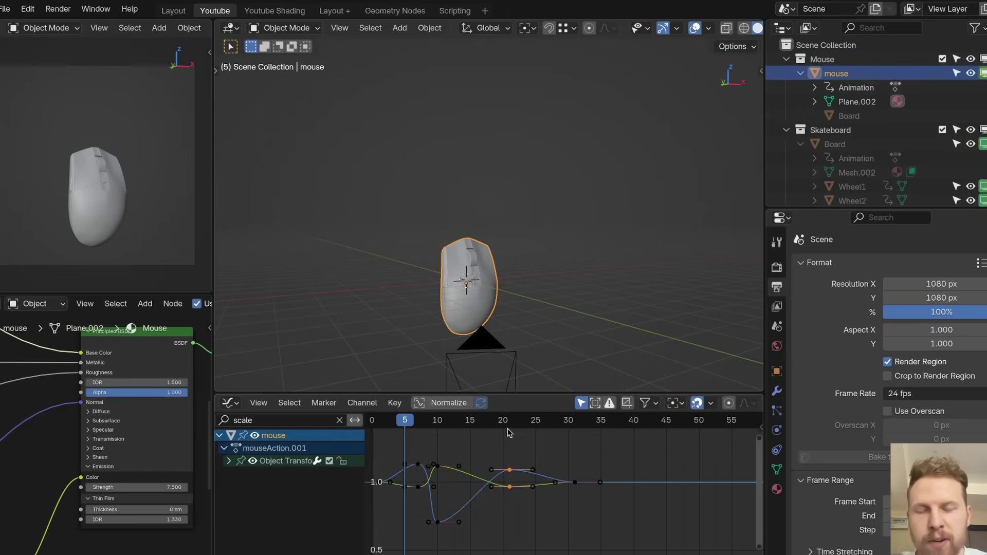
pyautogui.moveTo(501, 424); pyautogui.dragTo(608, 436)
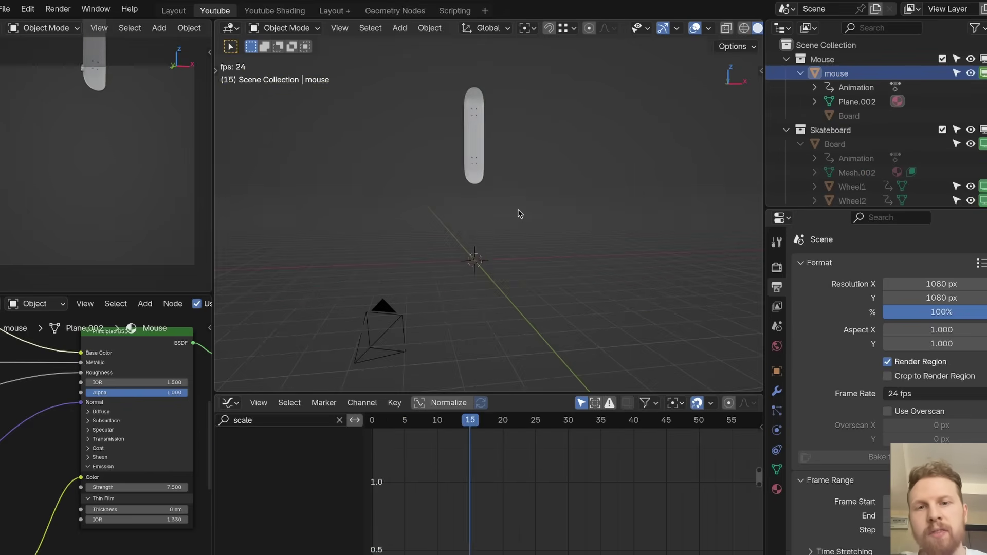
# - Play the animation in the free view from several angles to check the transition
pyautogui.moveTo(517, 211); pyautogui.dragTo(586, 214, button='middle')
pyautogui.press('Escape')
pyautogui.press('space')
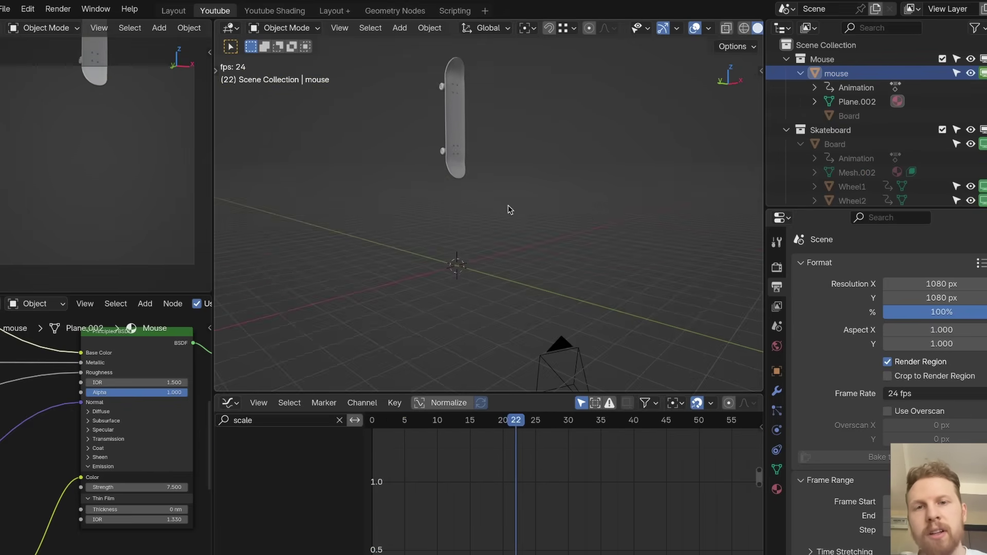
pyautogui.moveTo(508, 205); pyautogui.dragTo(473, 199, button='middle')
pyautogui.press('Escape')
# - Shift the mouse's ending scale keyframes earlier to frame 23 and widen their handles along the time axis
pyautogui.click(466, 270)
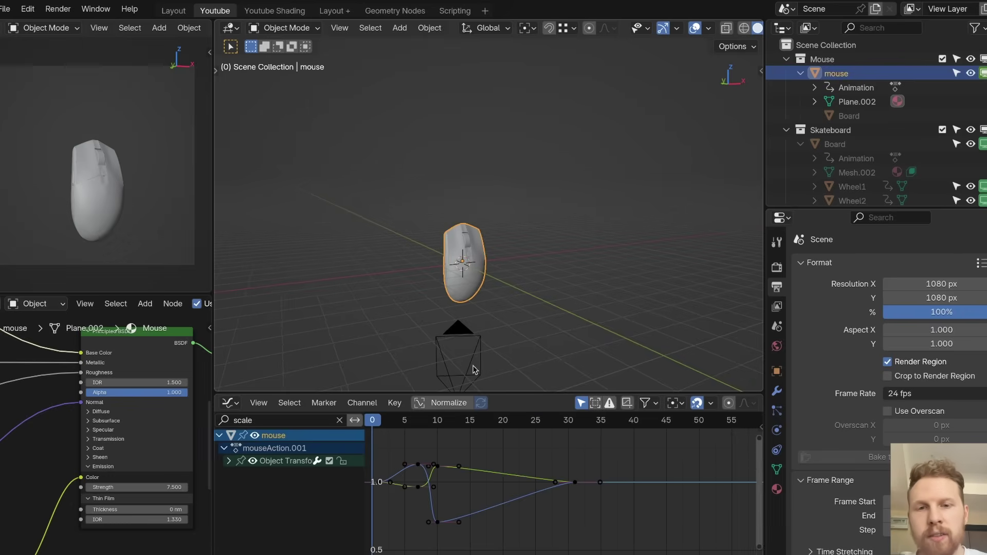
pyautogui.moveTo(538, 465); pyautogui.dragTo(619, 532)
pyautogui.press('g')
pyautogui.press('x')
pyautogui.click(550, 508)
pyautogui.press('s')
pyautogui.press('x')
pyautogui.click(606, 482)
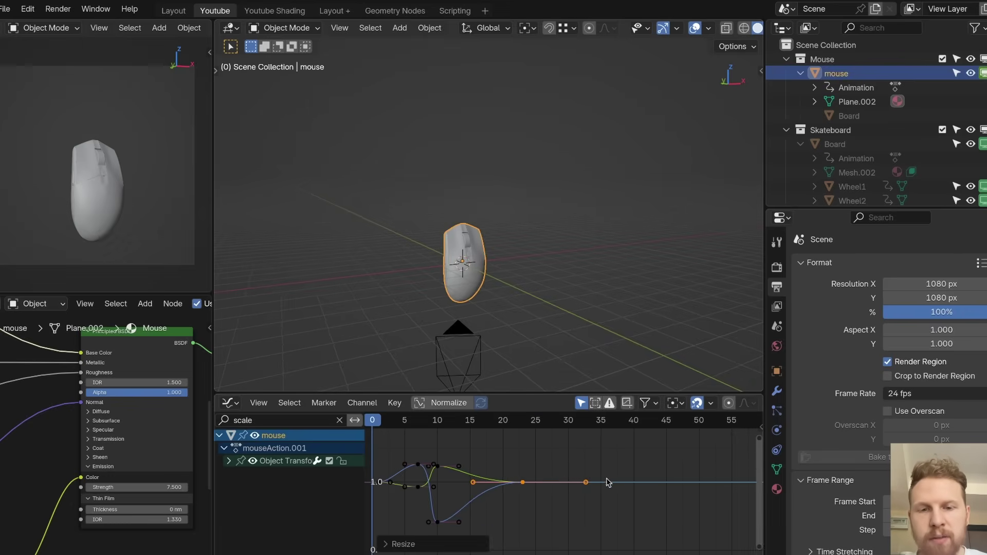
# - Try shifting the ending scale keyframes again, and undo both that shift and the handle widening
pyautogui.press('g')
pyautogui.press('x')
pyautogui.click(599, 479)
pyautogui.hotkey('ctrl', 'z')
pyautogui.hotkey('ctrl', 'z')
# - Move the mouse's ending scale keyframes to frame 21 and lengthen their handles along the time axis
pyautogui.press('g')
pyautogui.press('x')
pyautogui.click(562, 470)
pyautogui.press('s')
pyautogui.press('s')
pyautogui.press('x')
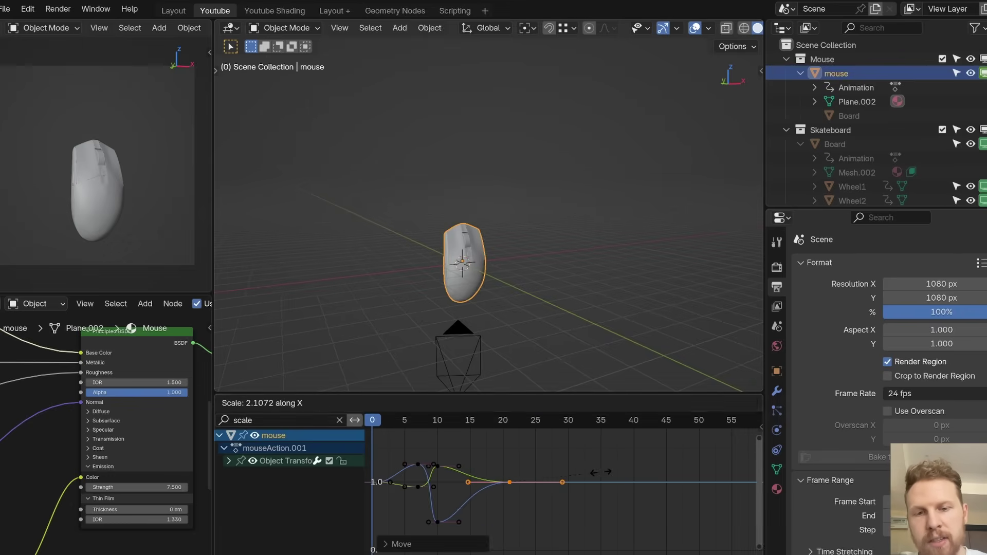
pyautogui.click(535, 463)
# - Play the animation from frame 0 to review the mouse-to-board transition
pyautogui.press('space')
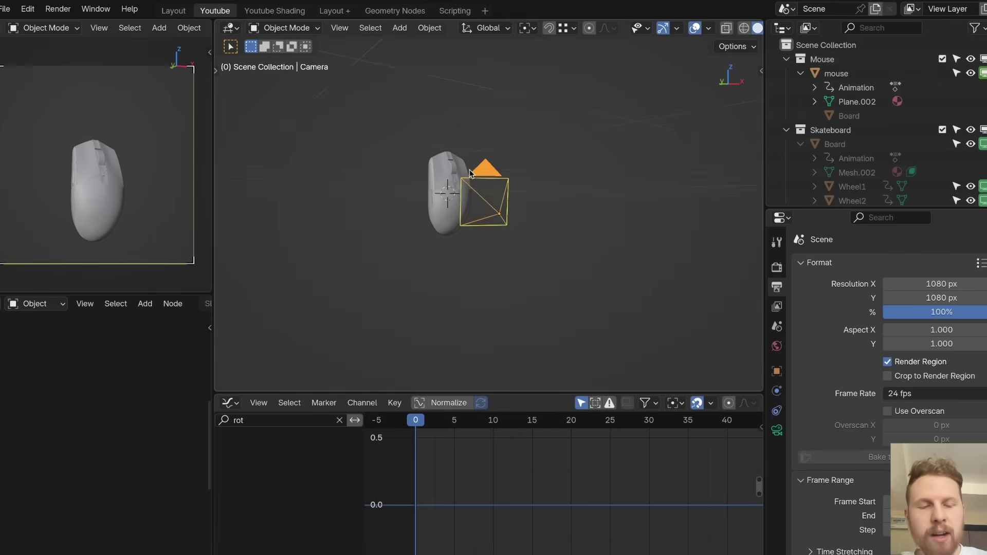
pyautogui.press('KP_0')
pyautogui.press('space')
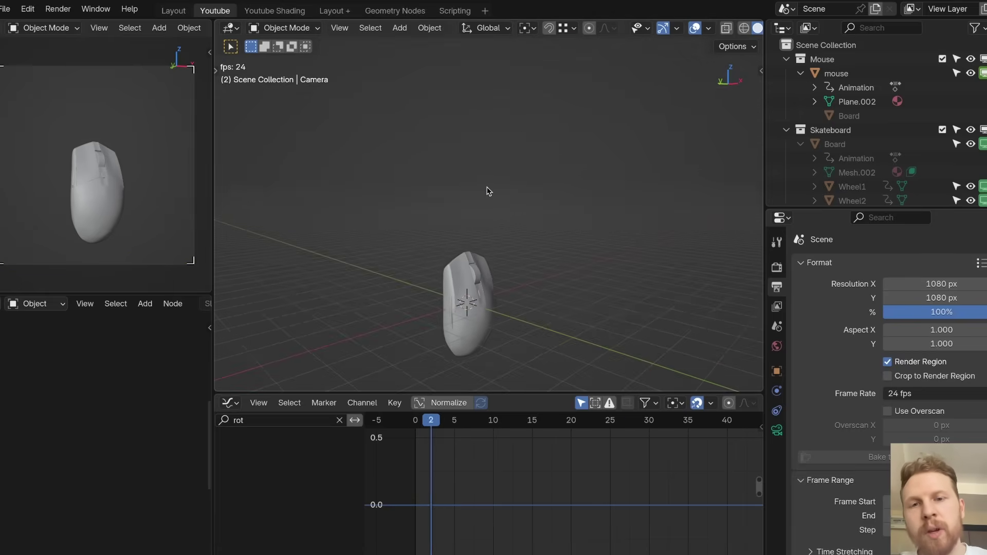
pyautogui.press('Escape')
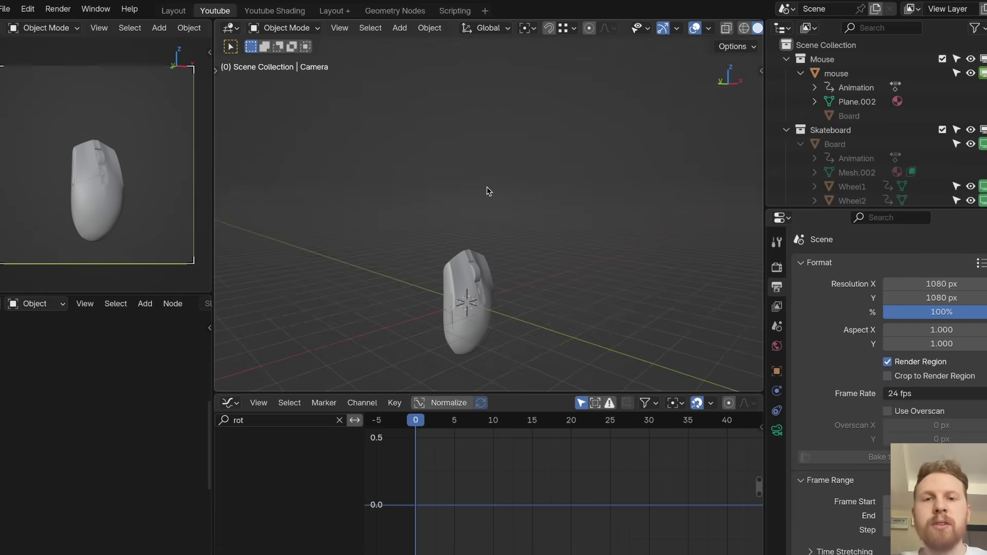
# - In the camera view, clear the animation channel filter and insert a keyframe on the camera at frame 0
pyautogui.press('KP_0')
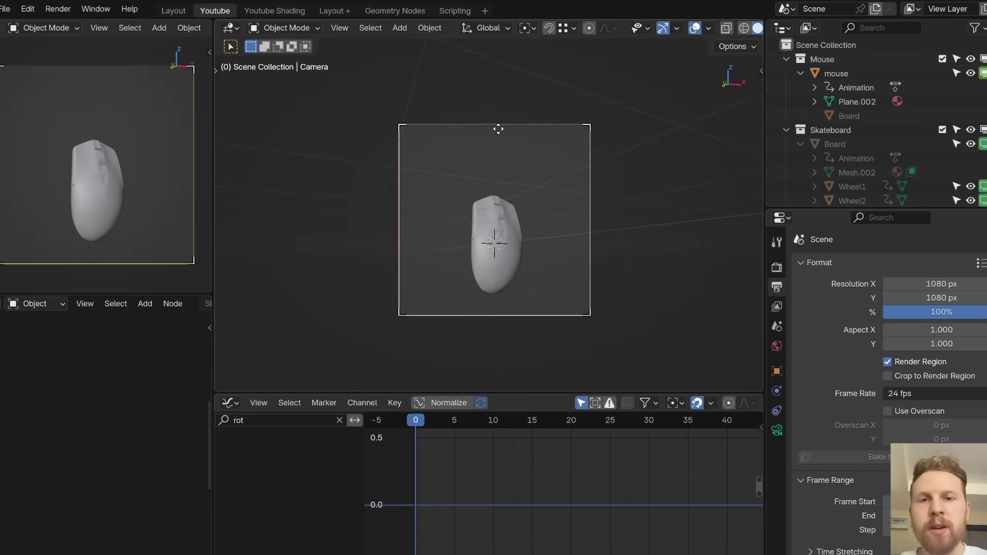
pyautogui.click(340, 420)
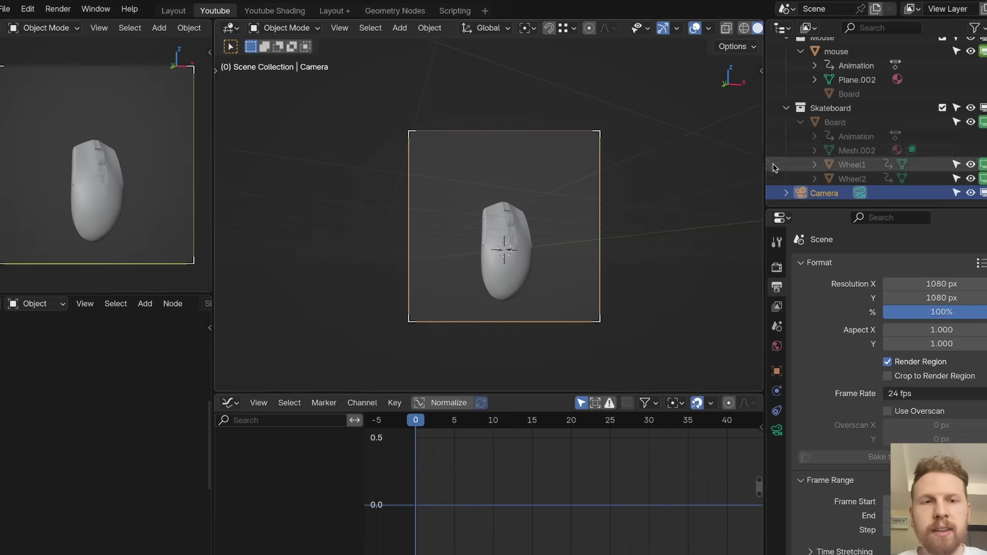
pyautogui.press('i')
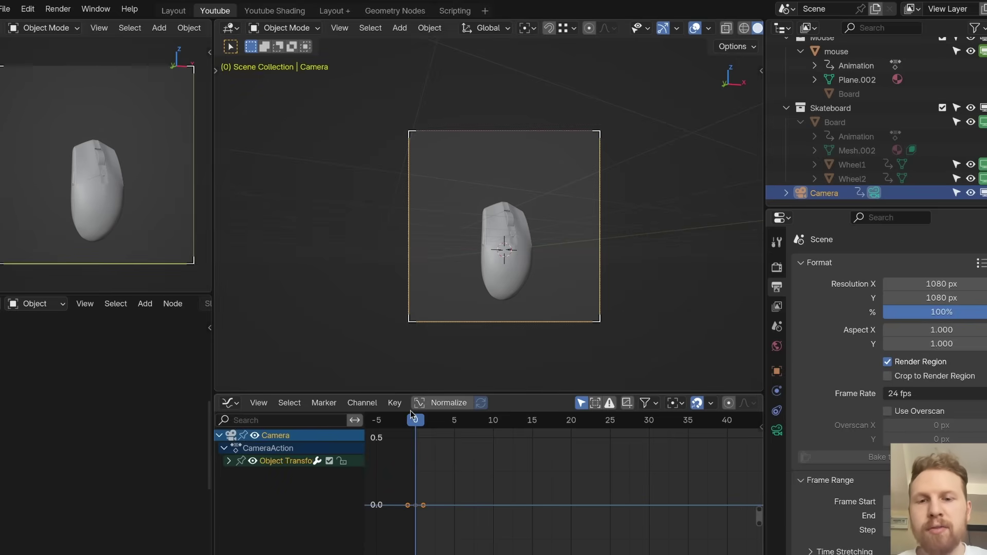
# - At frame 7, tilt the camera down about its local X axis so the mouse sits higher in frame, and keyframe it
pyautogui.moveTo(411, 414); pyautogui.dragTo(469, 445)
pyautogui.press('r')
pyautogui.press('x')
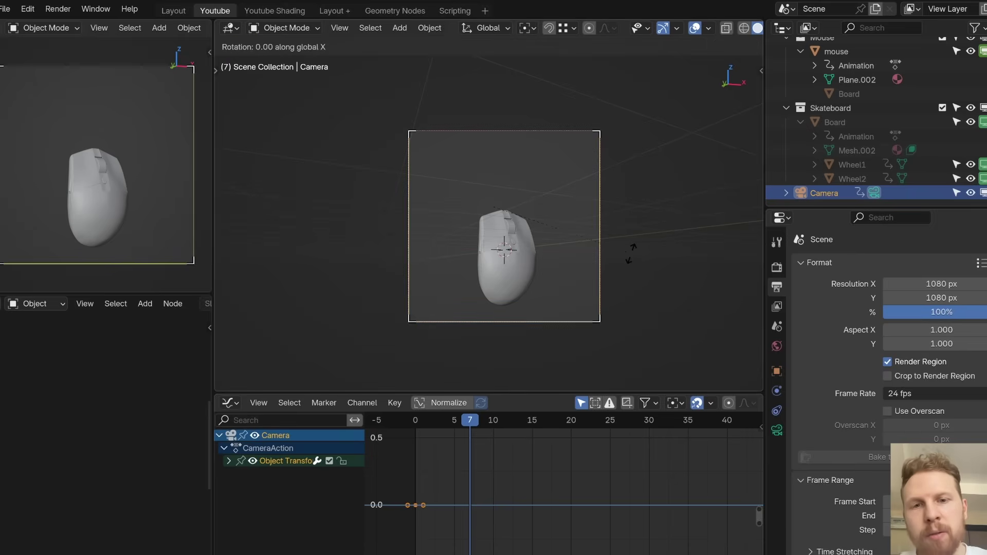
pyautogui.rightClick(666, 214)
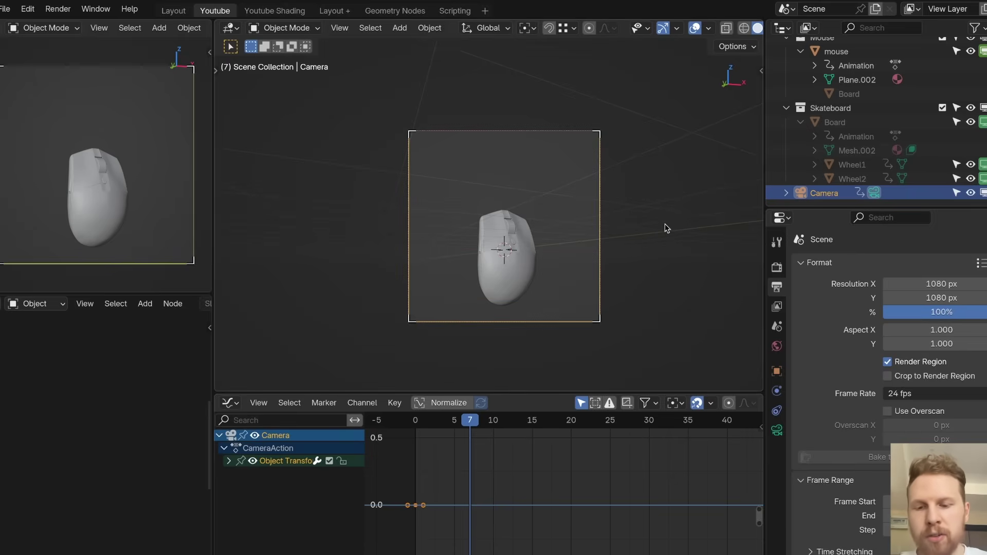
pyautogui.press('r')
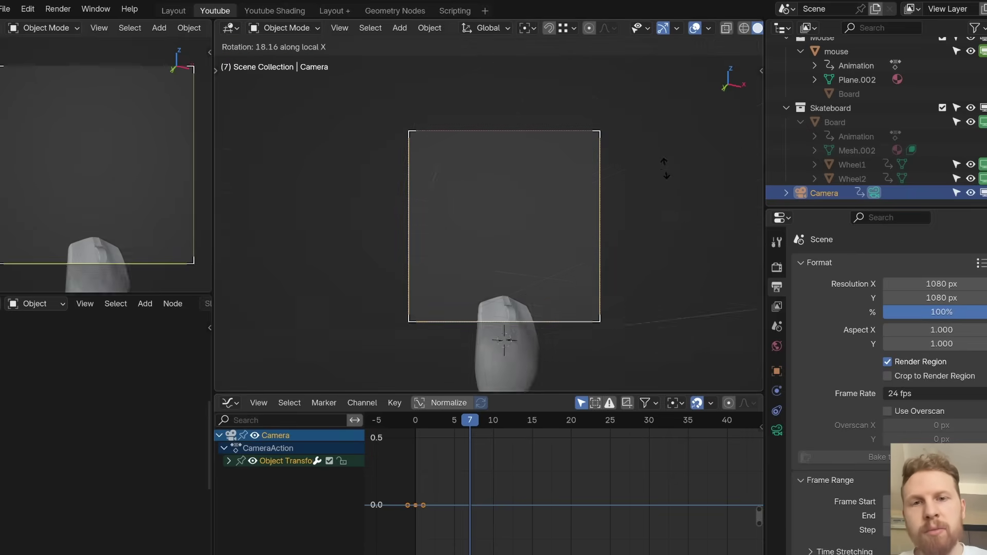
pyautogui.click(675, 237)
pyautogui.press('i')
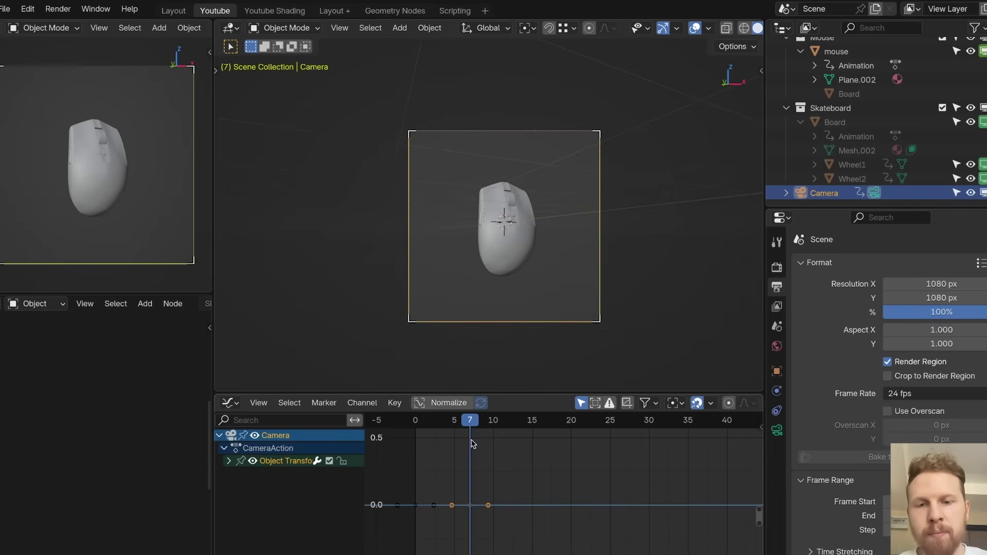
# - Normalize the camera's curves, and at frame 18 keyframe a 27.3° camera rotation about its local X axis to bring the board into frame
pyautogui.click(433, 405)
pyautogui.press('Home')
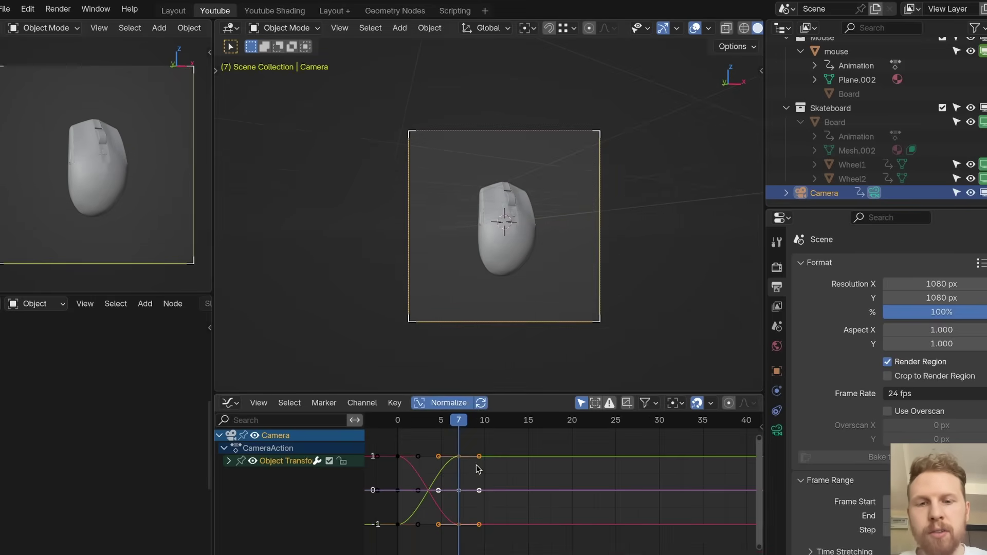
pyautogui.moveTo(432, 424); pyautogui.dragTo(554, 435)
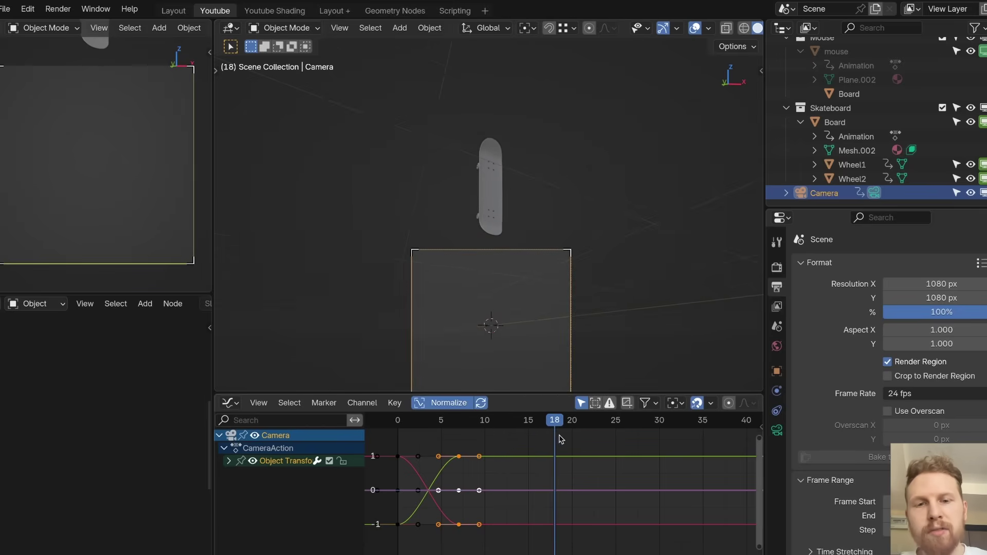
pyautogui.keyDown('shift'); pyautogui.moveTo(598, 279); pyautogui.dragTo(657, 200, button='middle'); pyautogui.keyUp('shift')
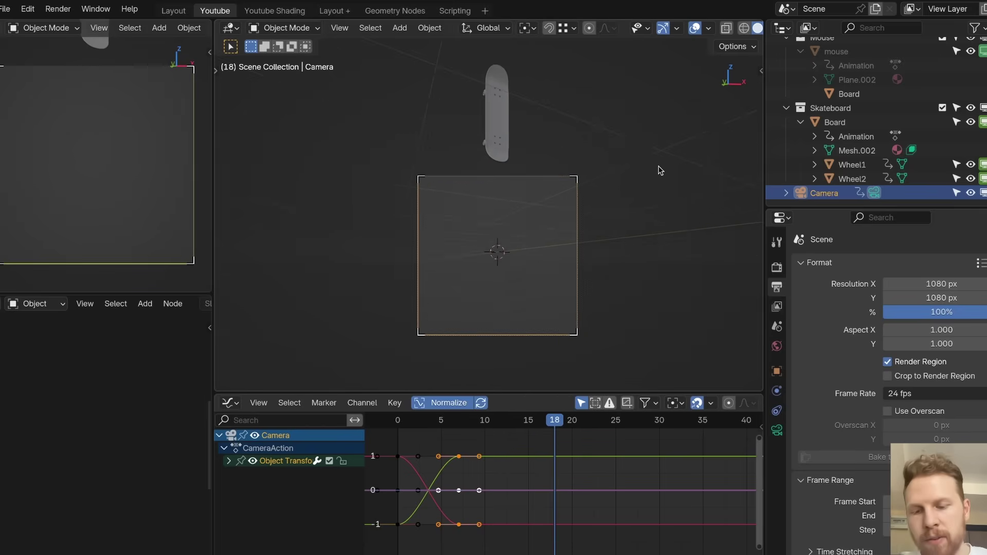
pyautogui.press('r')
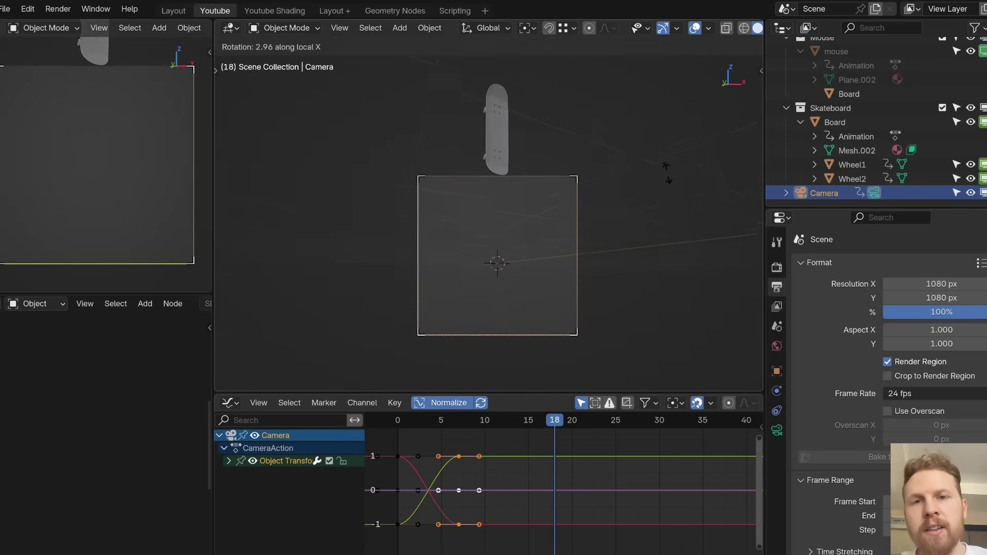
pyautogui.click(677, 254)
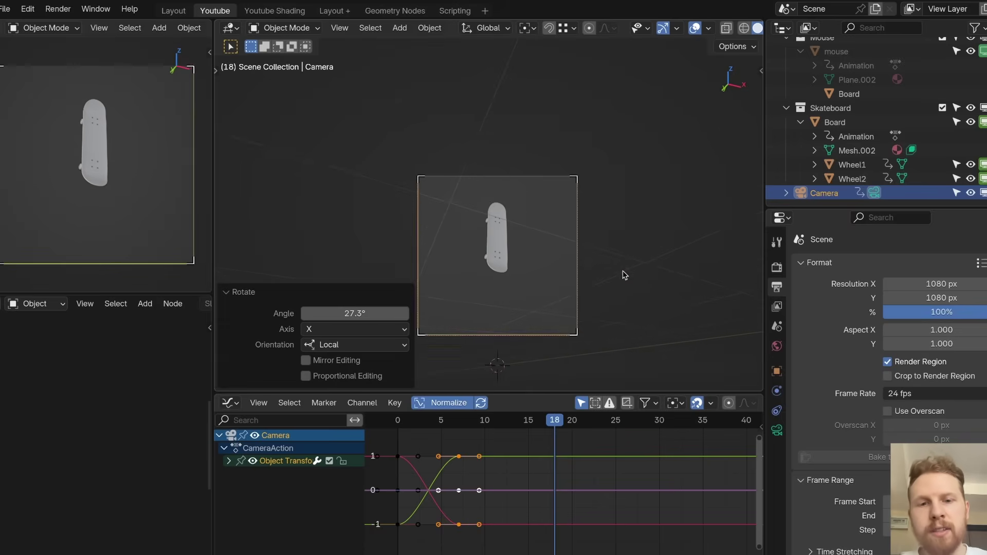
pyautogui.press('space')
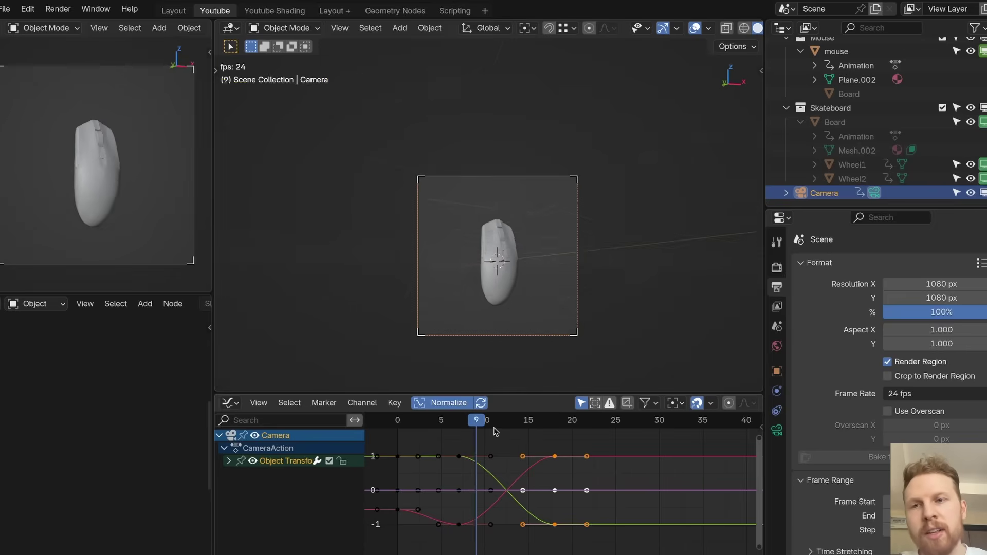
# - Play the animation from frame 0 to review the keyframed camera tilt
pyautogui.press('Escape')
pyautogui.scroll(1, 497, 264)
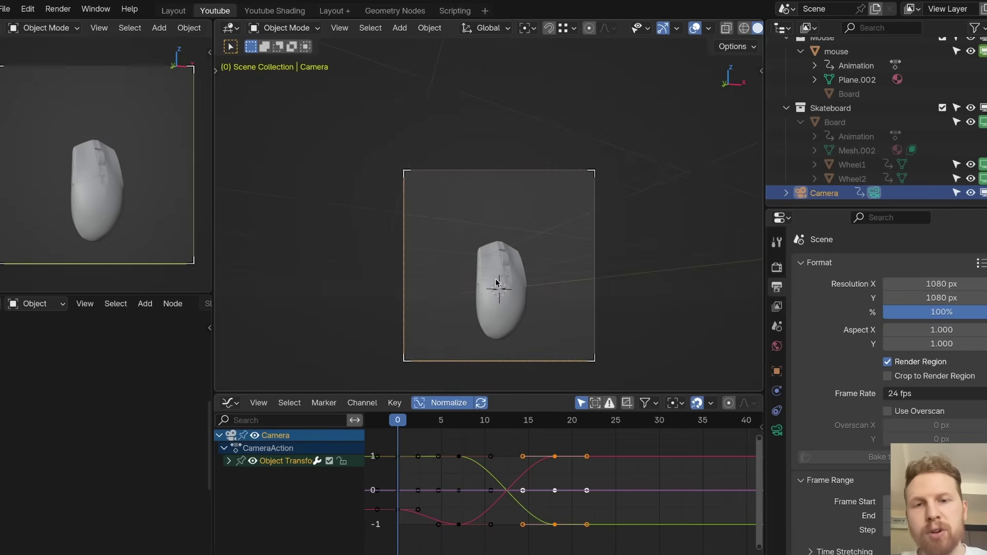
pyautogui.press('space')
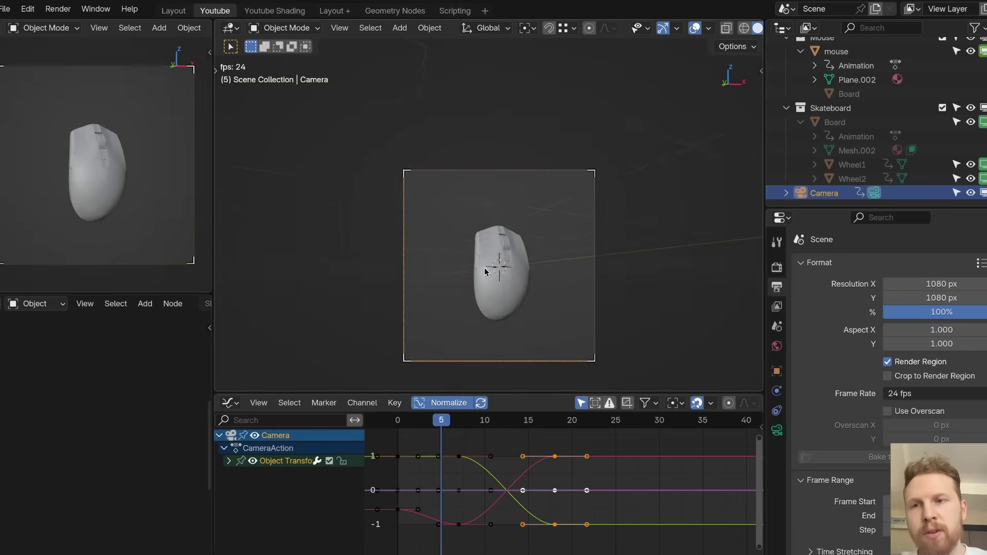
pyautogui.press('Escape')
# - Select all of the camera's keyframes and shift them 2 frames forward in time
pyautogui.moveTo(463, 445); pyautogui.dragTo(488, 448, button='middle')
pyautogui.click(489, 448)
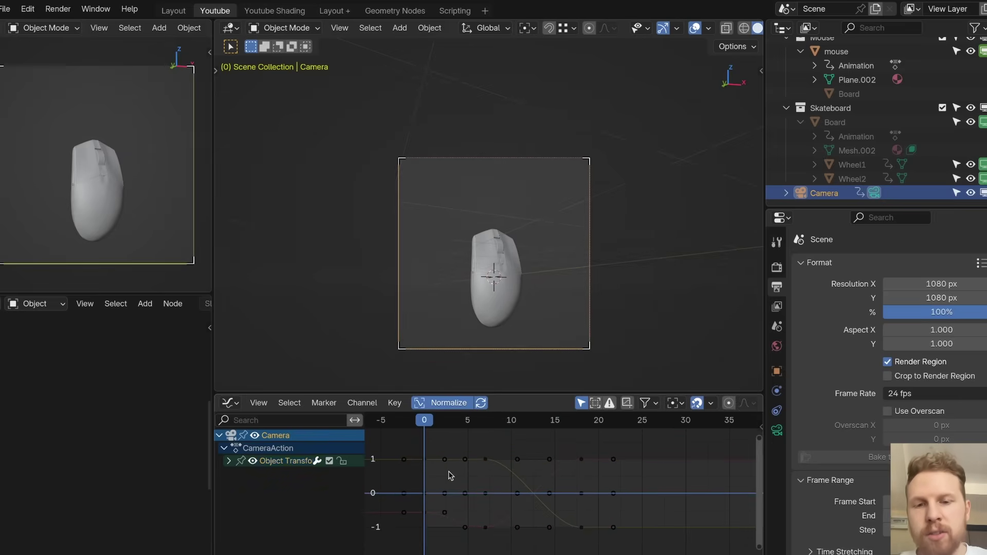
pyautogui.press('a')
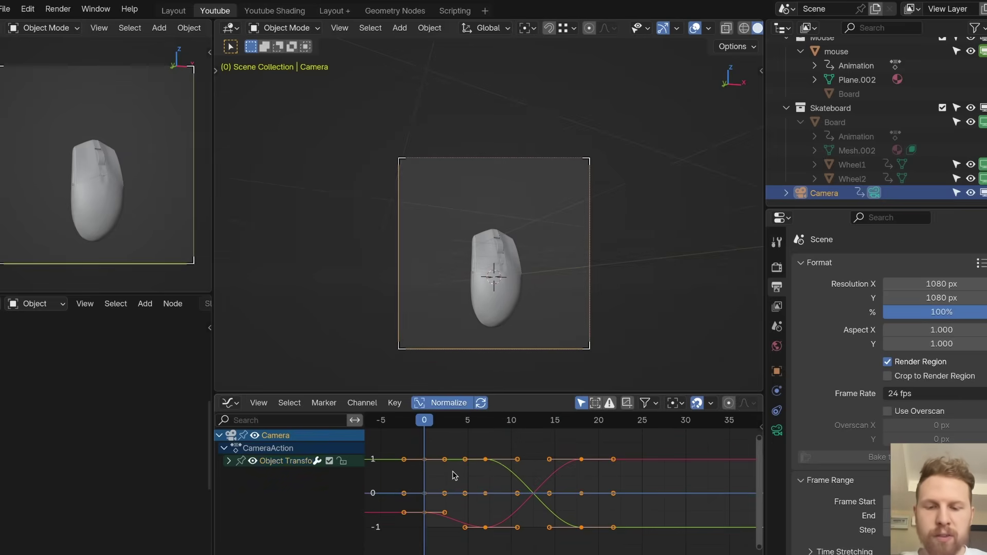
pyautogui.press('g')
pyautogui.press('x')
pyautogui.press('2')
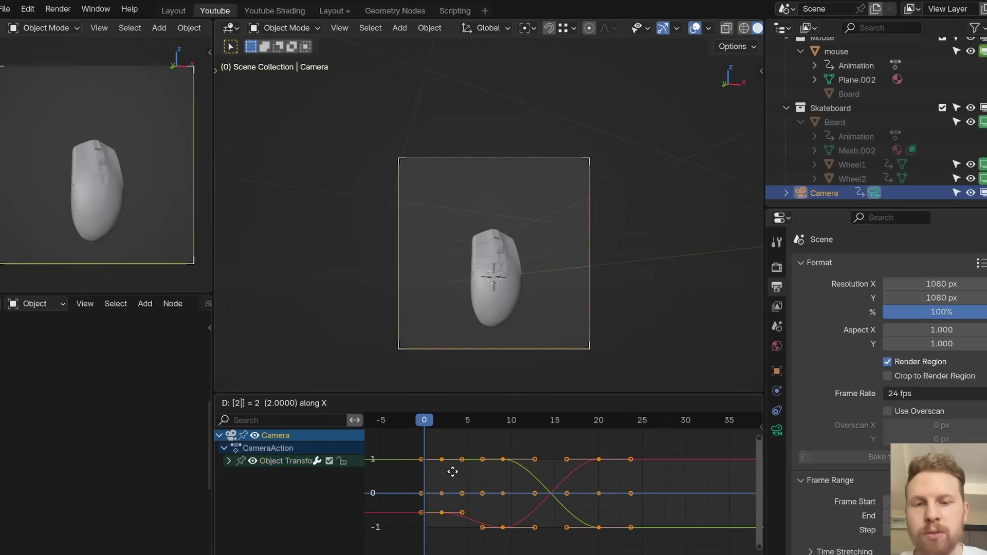
pyautogui.press('Return')
# - Scrub and play the animation from frame 0 to check the shifted camera timing
pyautogui.moveTo(426, 427); pyautogui.dragTo(515, 435)
pyautogui.press('space')
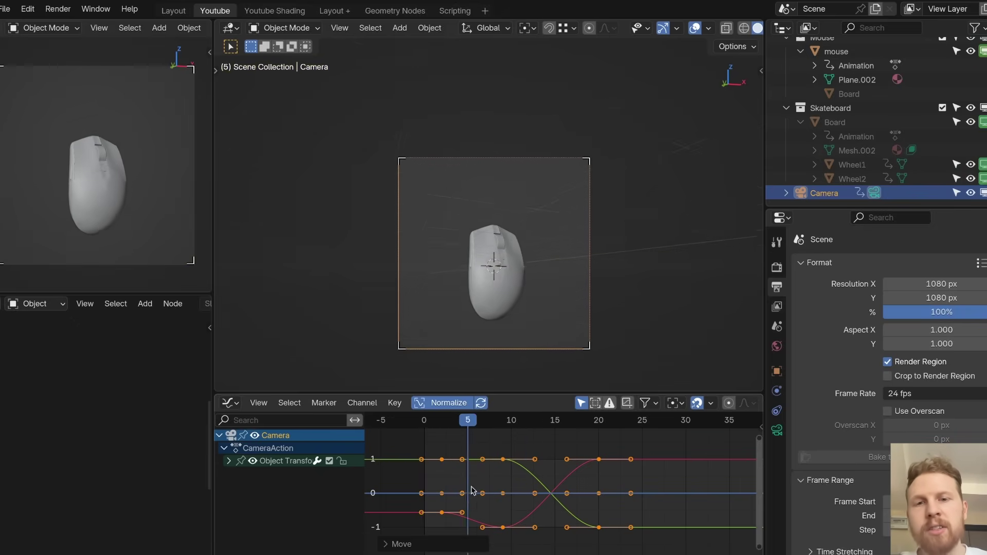
pyautogui.press('space')
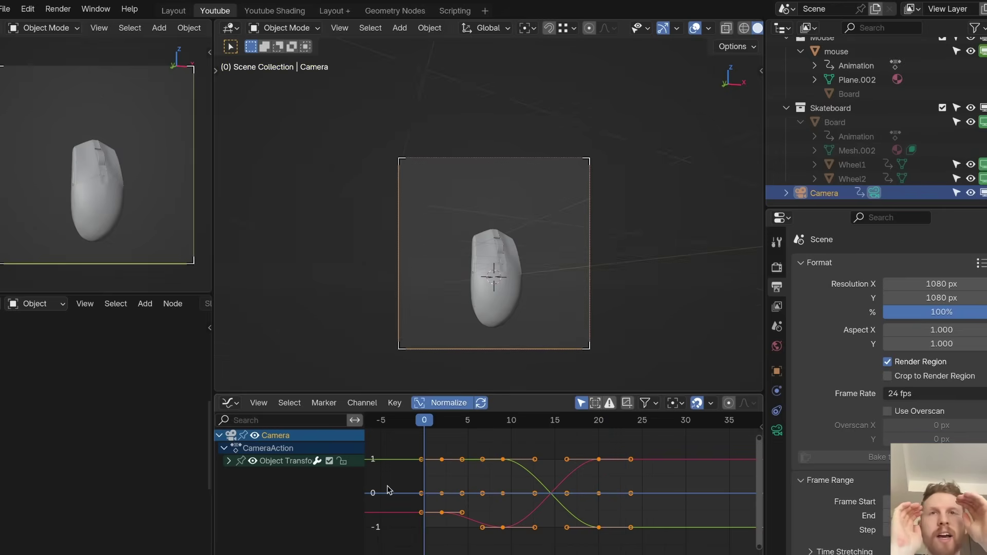
pyautogui.press('space')
pyautogui.press('Escape')
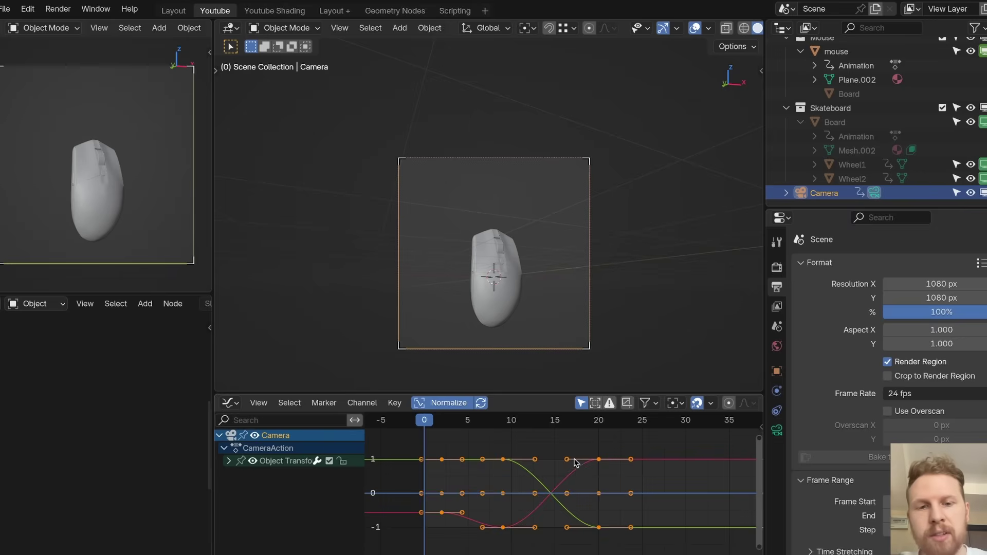
# - Try to soften the camera's frame 9 keyframes by scaling their values down along Y
pyautogui.moveTo(575, 446); pyautogui.dragTo(623, 547)
pyautogui.click(503, 420)
pyautogui.moveTo(525, 440); pyautogui.dragTo(493, 549)
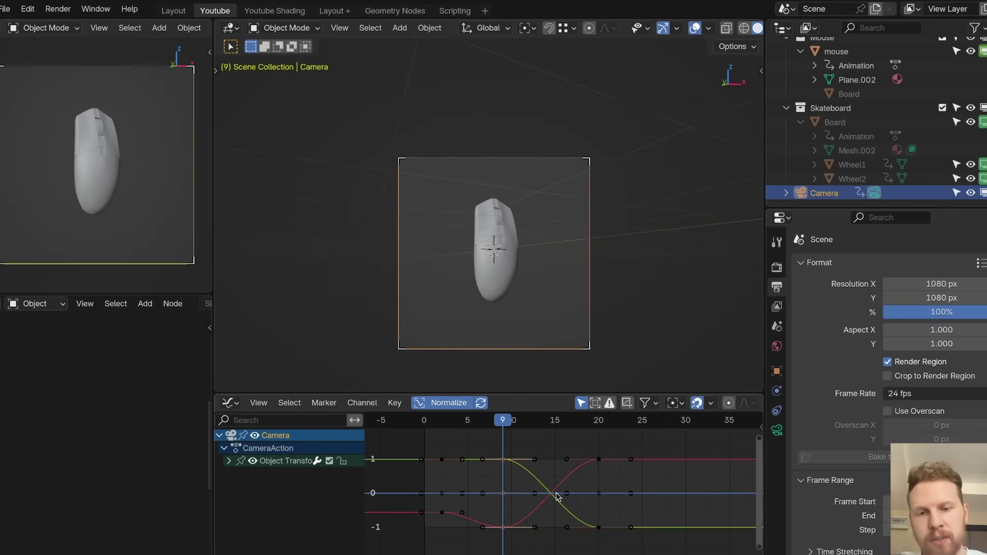
pyautogui.press('s')
pyautogui.press('y')
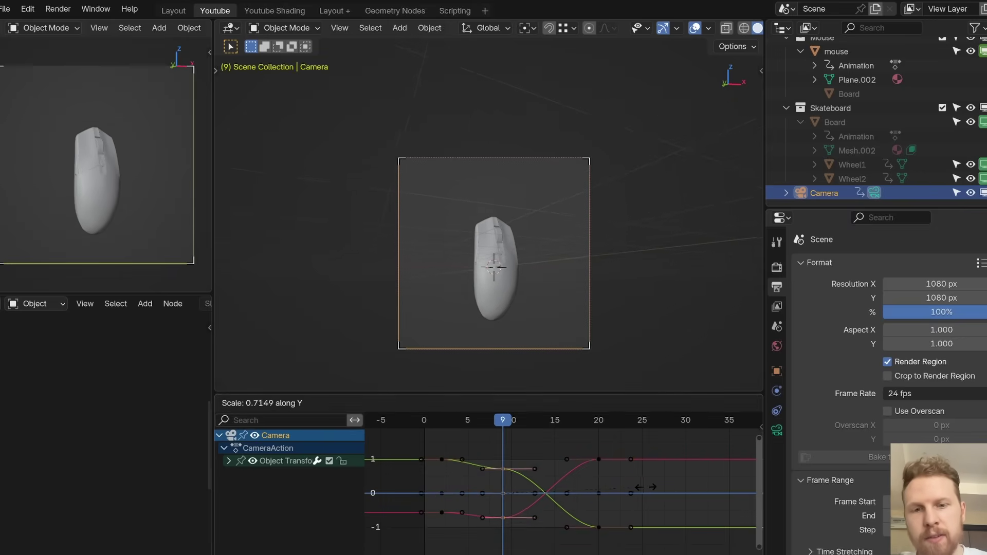
pyautogui.click(608, 546)
# - Move the camera's last keyframes to frame 25, lengthen their handles along X for a slower ease-out, and play back the result
pyautogui.moveTo(609, 548); pyautogui.dragTo(618, 554)
pyautogui.press('g')
pyautogui.press('x')
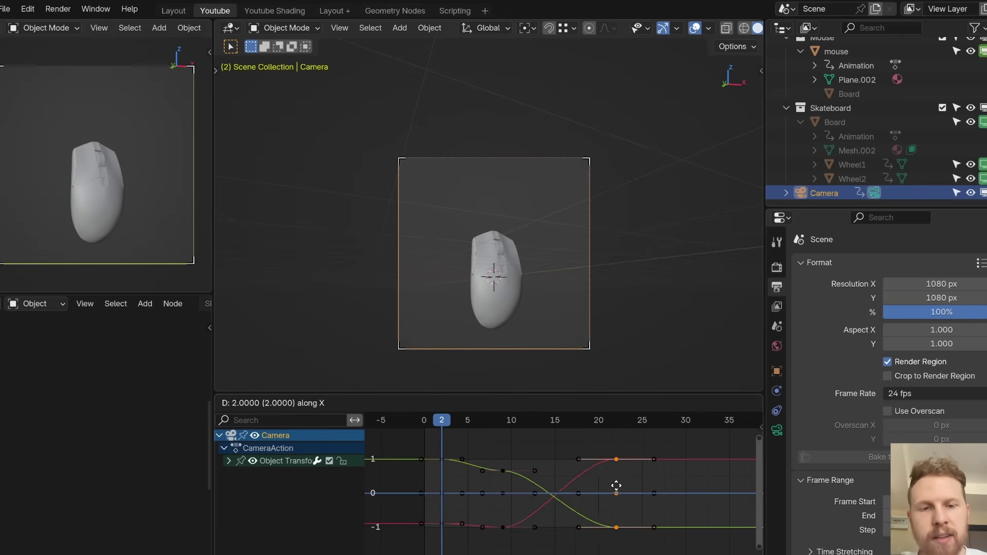
pyautogui.click(687, 493)
pyautogui.press('s')
pyautogui.press('x')
pyautogui.click(690, 422)
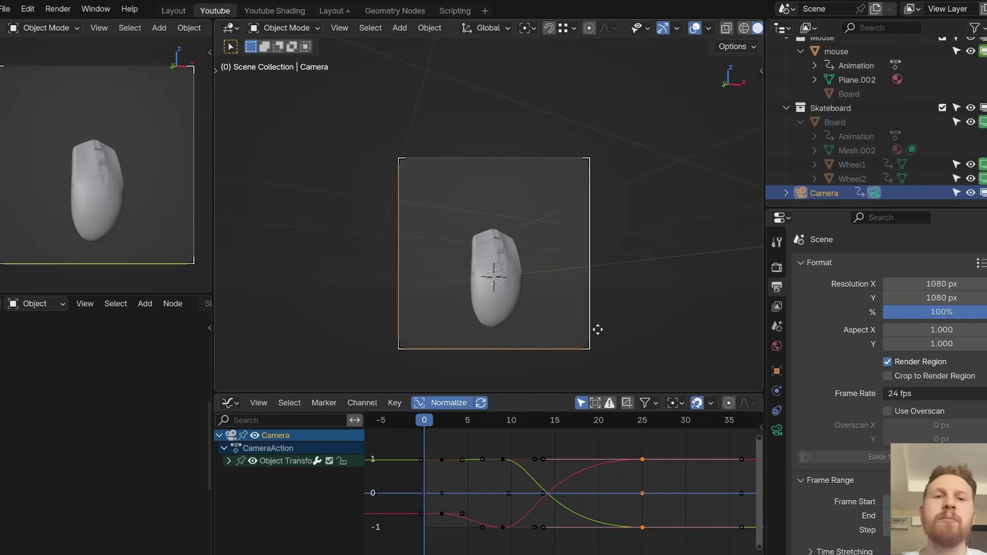
pyautogui.press('space')
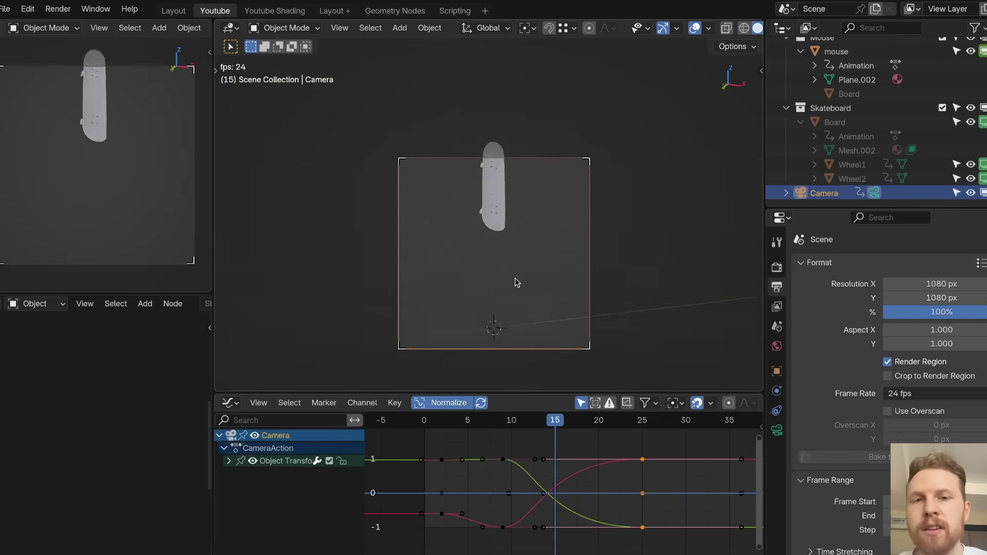
pyautogui.press('Escape')
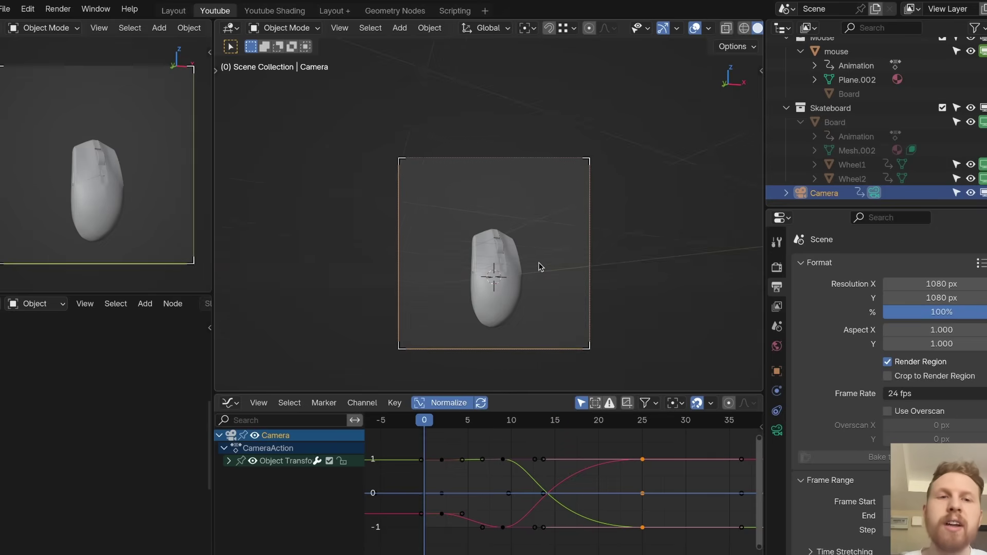
pyautogui.click(505, 295)
pyautogui.press('r')
pyautogui.press('z')
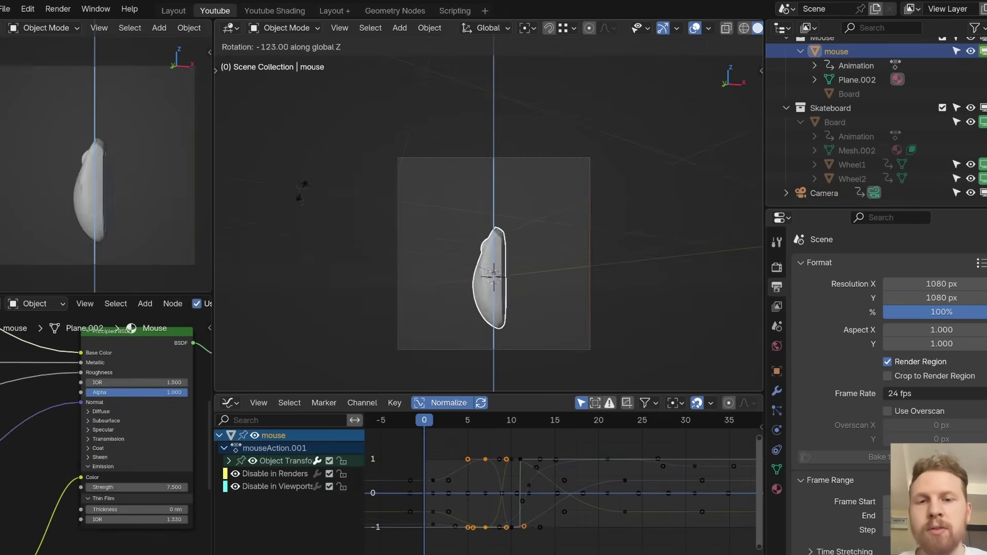
pyautogui.press('Escape')
# - Scrub the animation to frame 17, where the skateboard has replaced the mouse
pyautogui.click(509, 292)
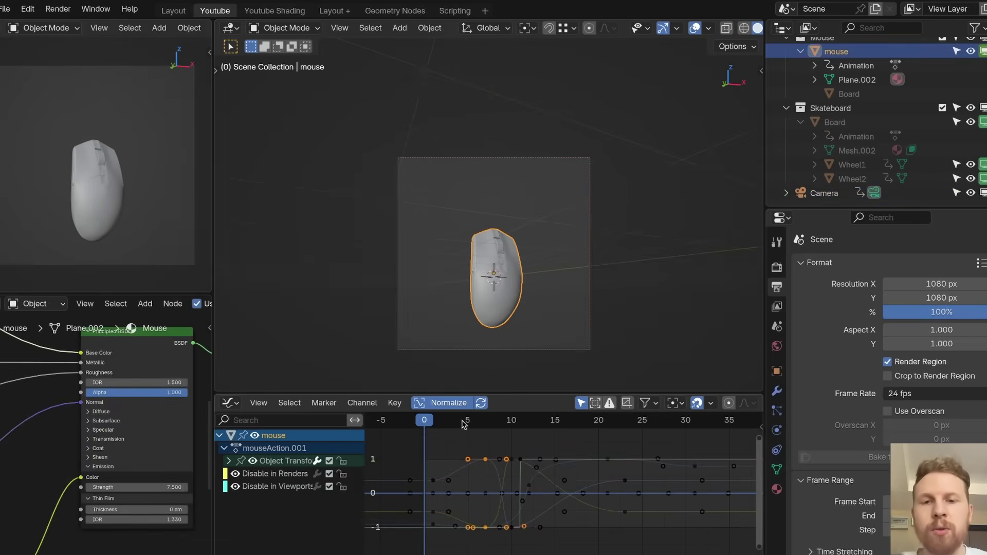
pyautogui.moveTo(464, 421); pyautogui.dragTo(572, 444)
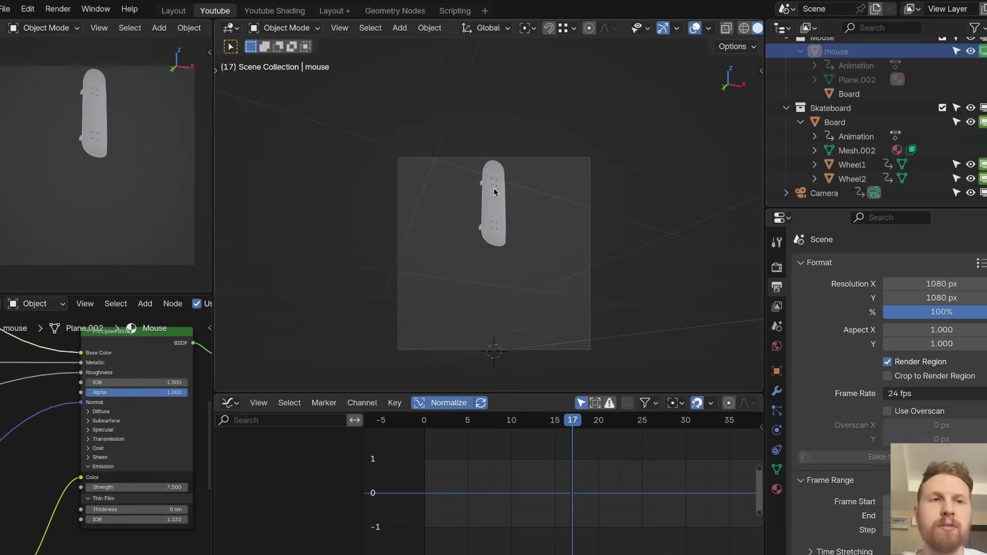